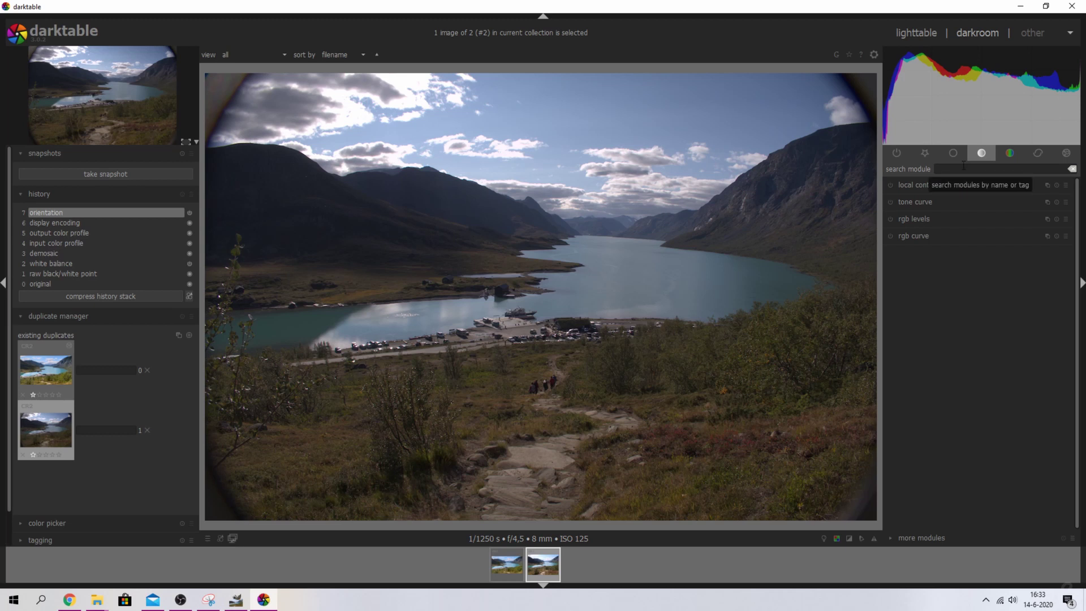
Turn on crop and rotate and set its aspect ratio to 5:4.
text(crop)
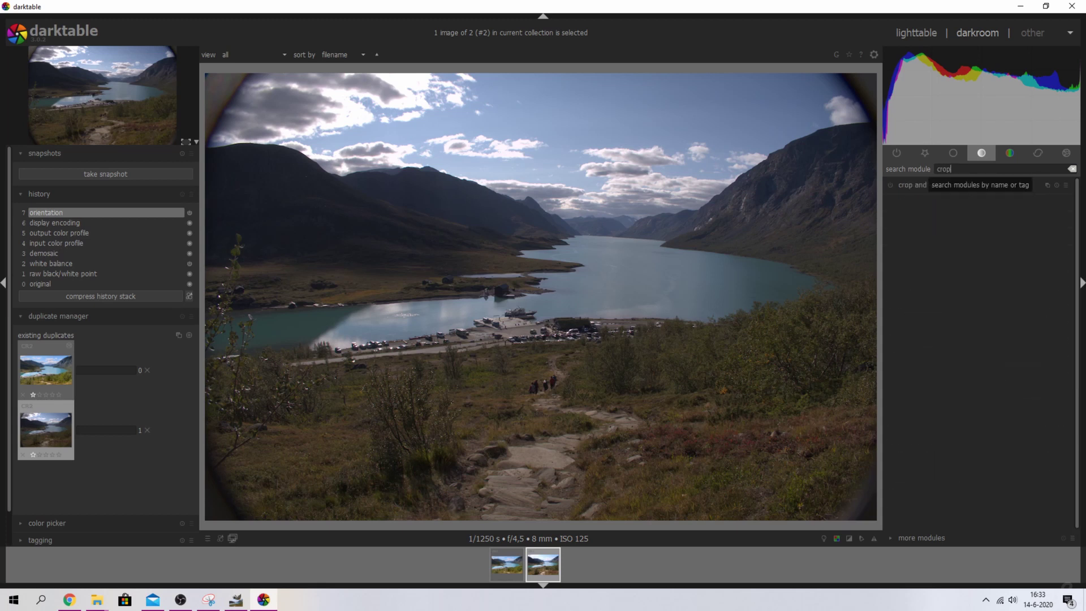
click(890, 184)
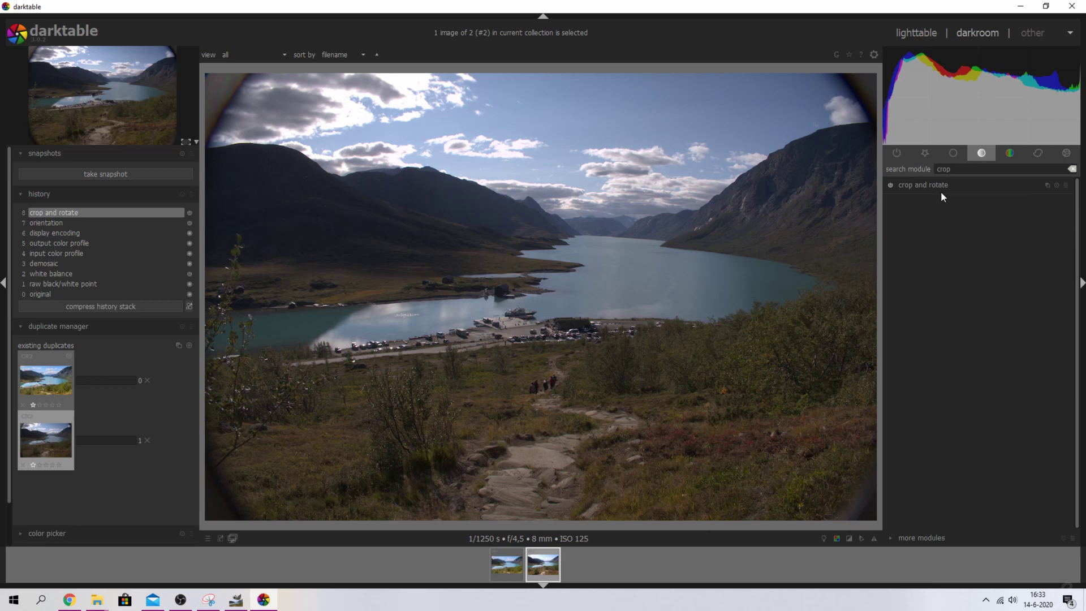
click(927, 156)
click(953, 170)
text(crop)
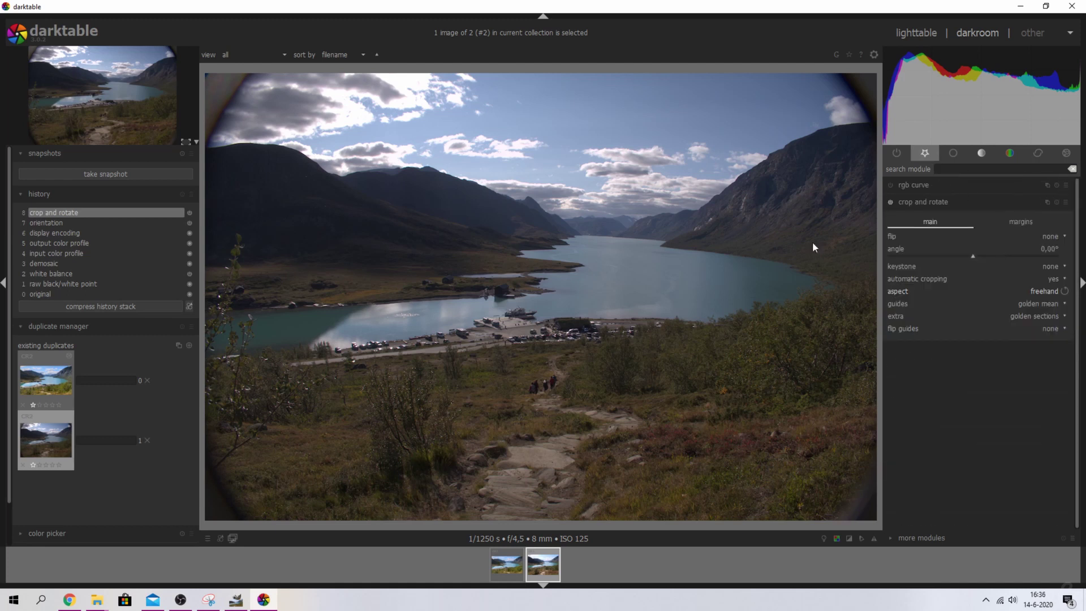
click(1042, 291)
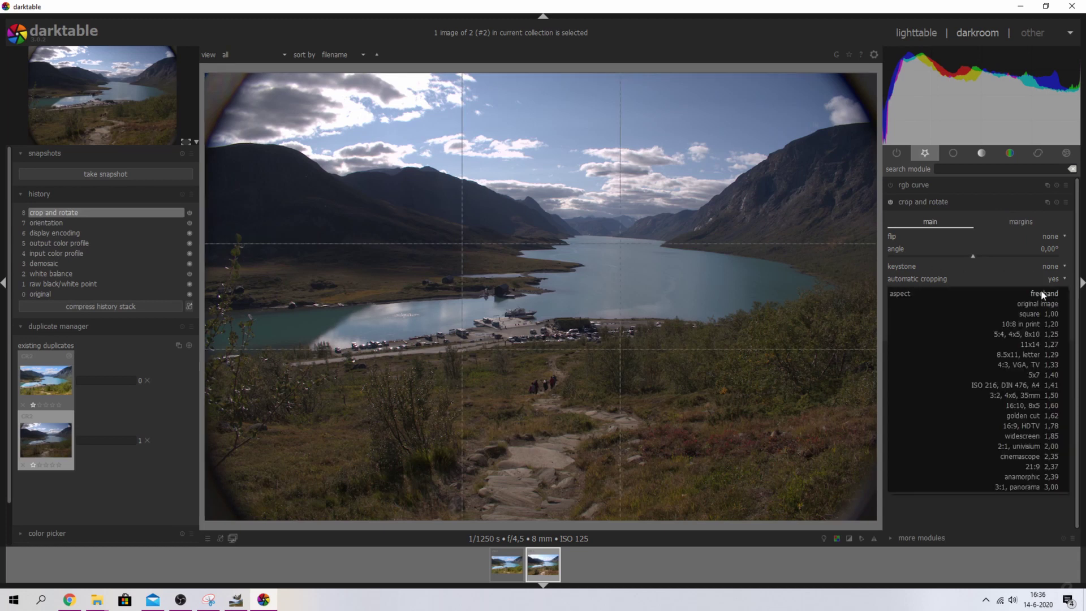
click(1024, 334)
Drag the 5:4 frame inward to trim the dark edges, giving 3528 x 2823, and commit it.
mouse_move(619, 311)
mouse_down()
mouse_move(585, 310)
mouse_move(602, 303)
mouse_up()
drag(309, 82, 378, 131)
drag(603, 300, 557, 300)
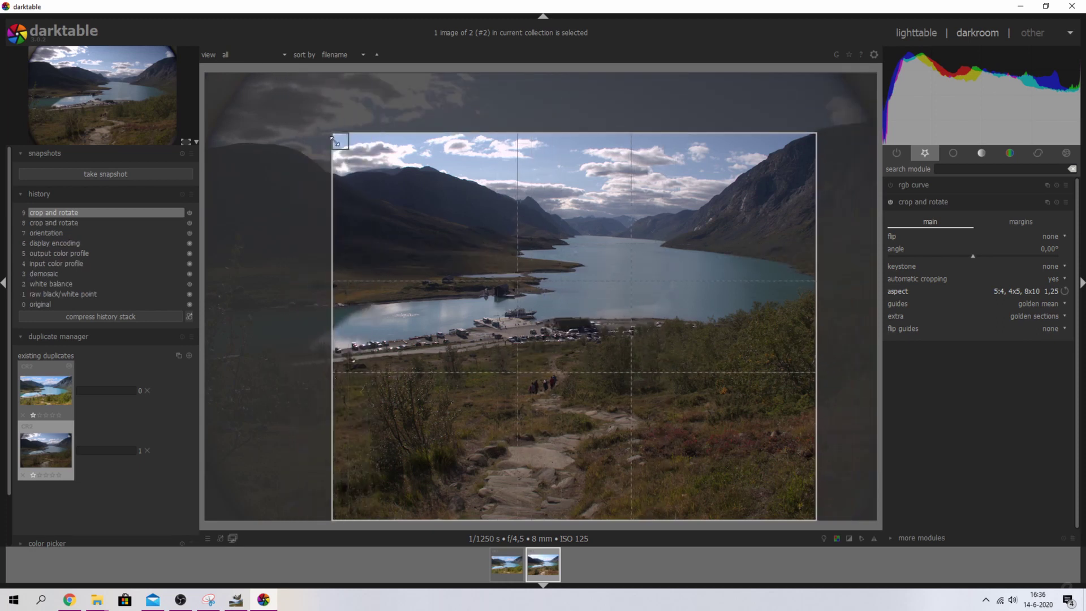
drag(334, 136, 427, 256)
drag(658, 393, 574, 322)
drag(377, 179, 365, 104)
drag(528, 324, 560, 350)
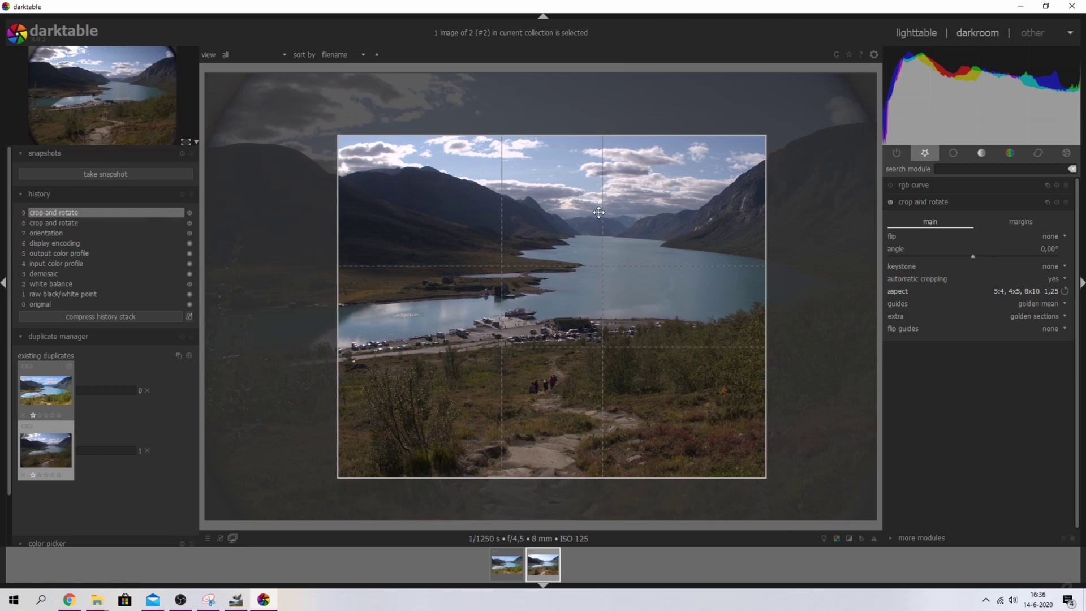
double_click(565, 298)
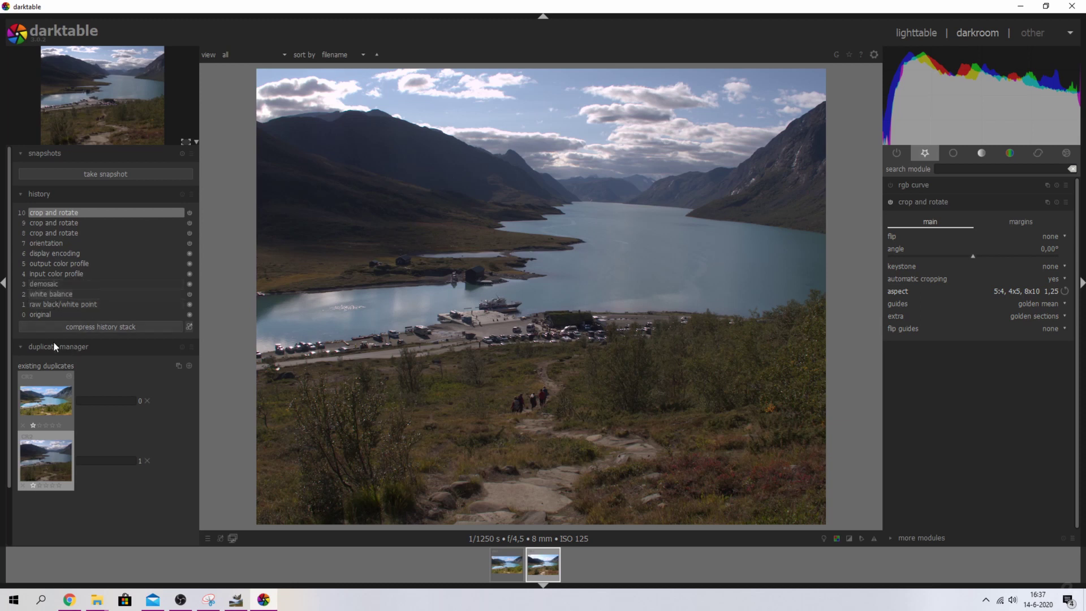
Show image information (Besseggen Hike.CR2, Canon PowerShot G7 X Mark II) and toggle focus peaking on and off.
click(20, 347)
click(22, 397)
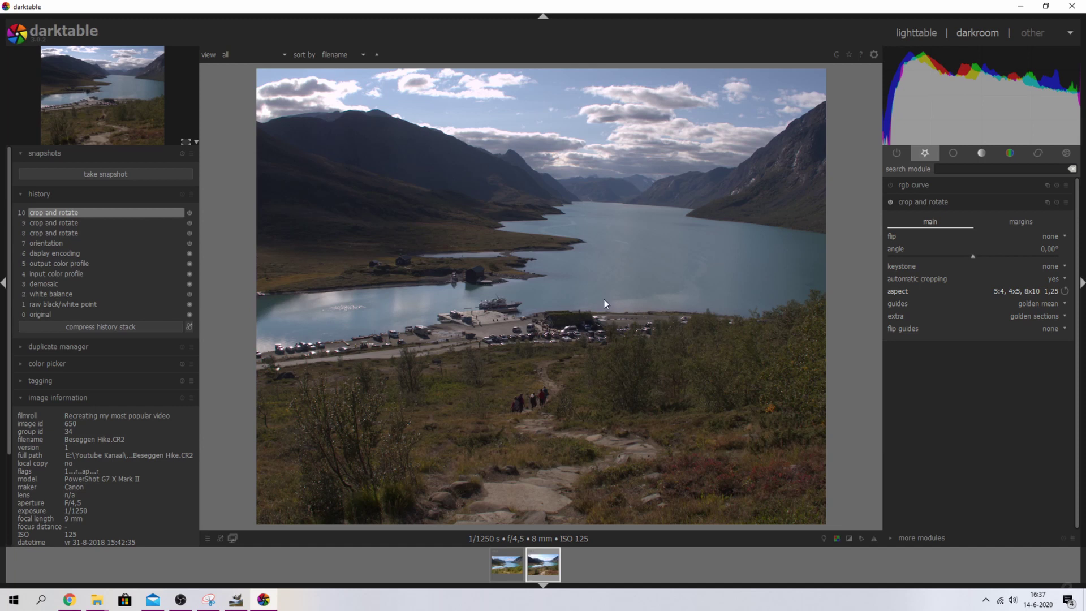
key(ctrl+shift+f)
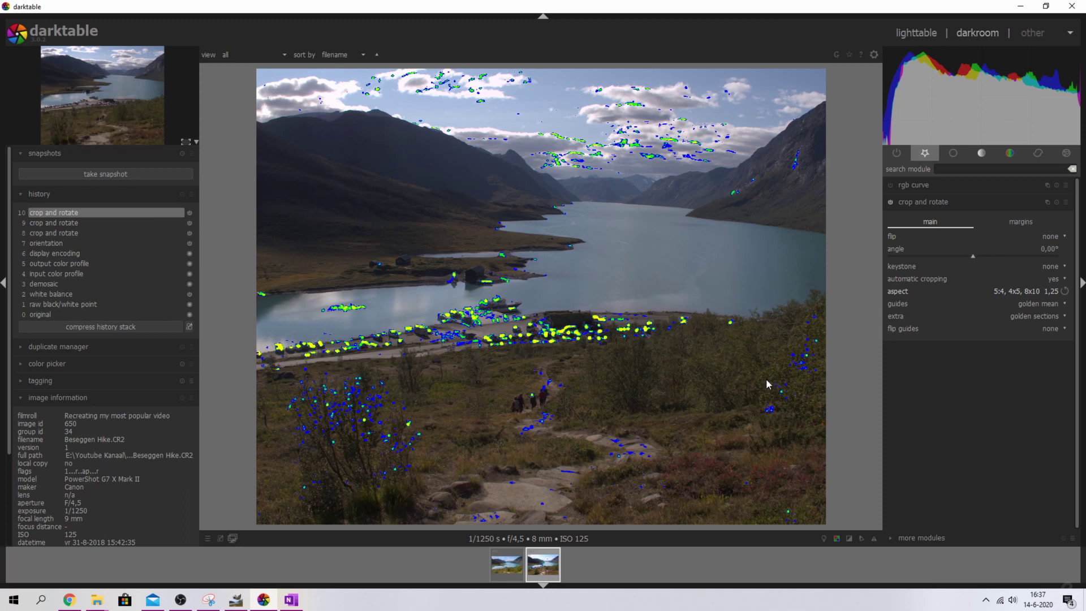
key(o)
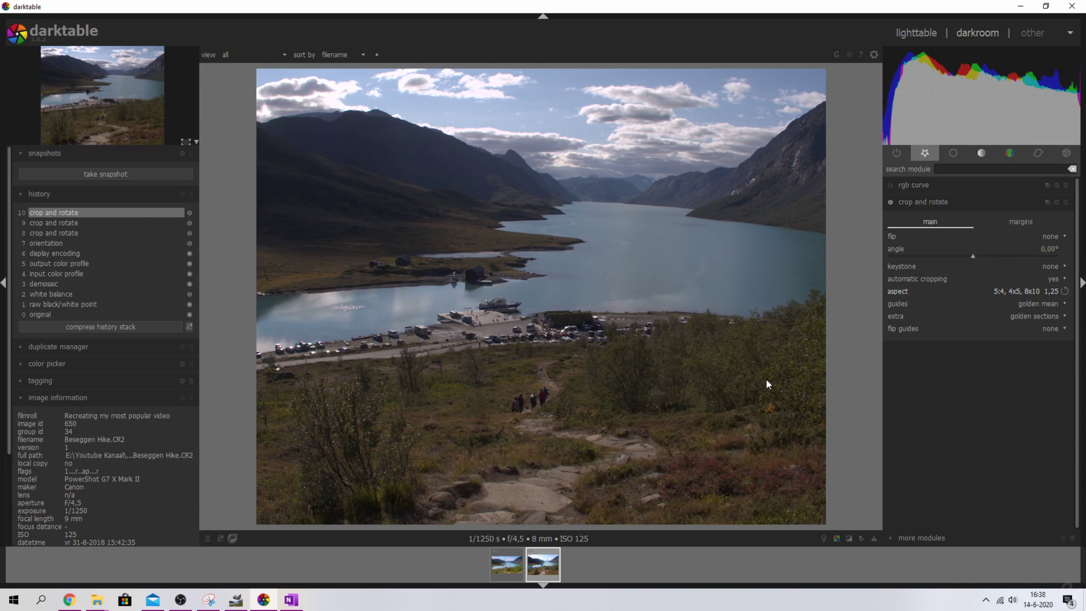
Collapse the crop and rotate module.
click(932, 202)
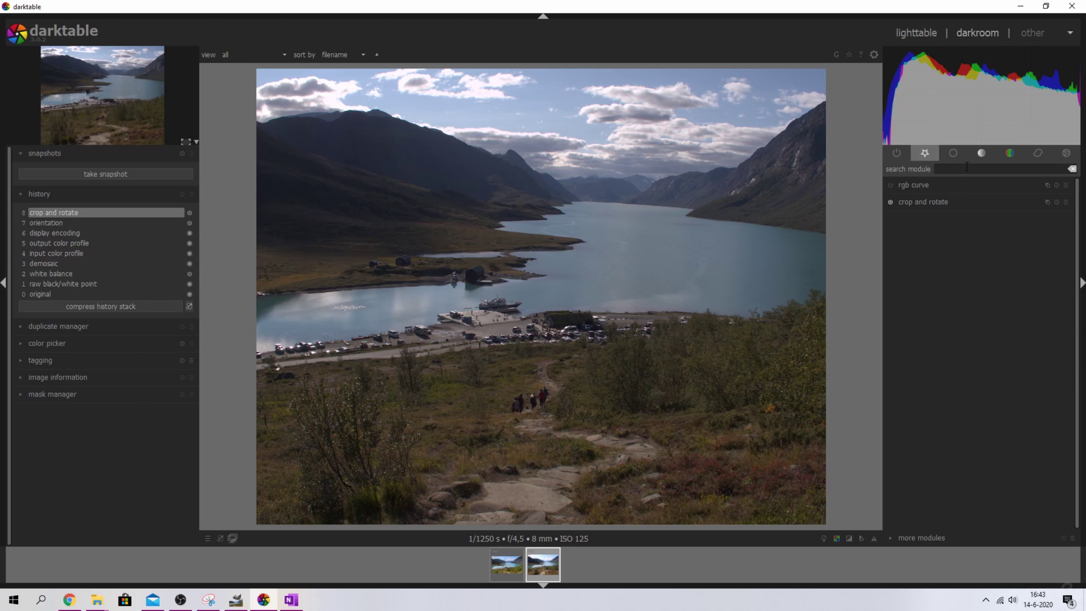
Enable basic adjustments with black level 0,0040, exposure 0,32 EV and highlight compression 41,06.
text(basic)
click(928, 186)
click(1032, 209)
click(892, 185)
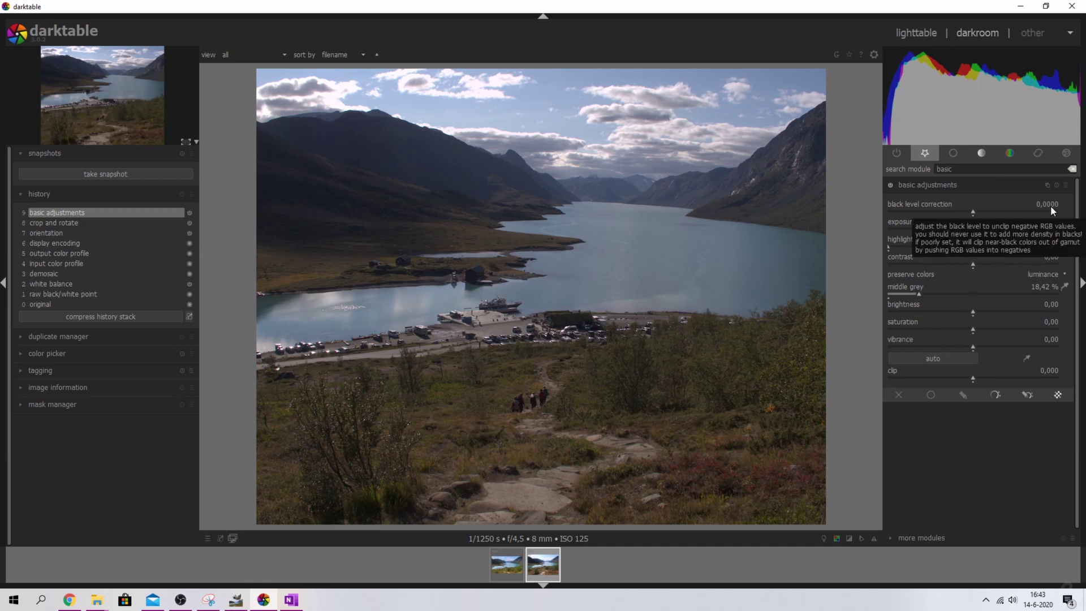
scroll(1050, 206, up, 1)
scroll(1050, 205, up, 3)
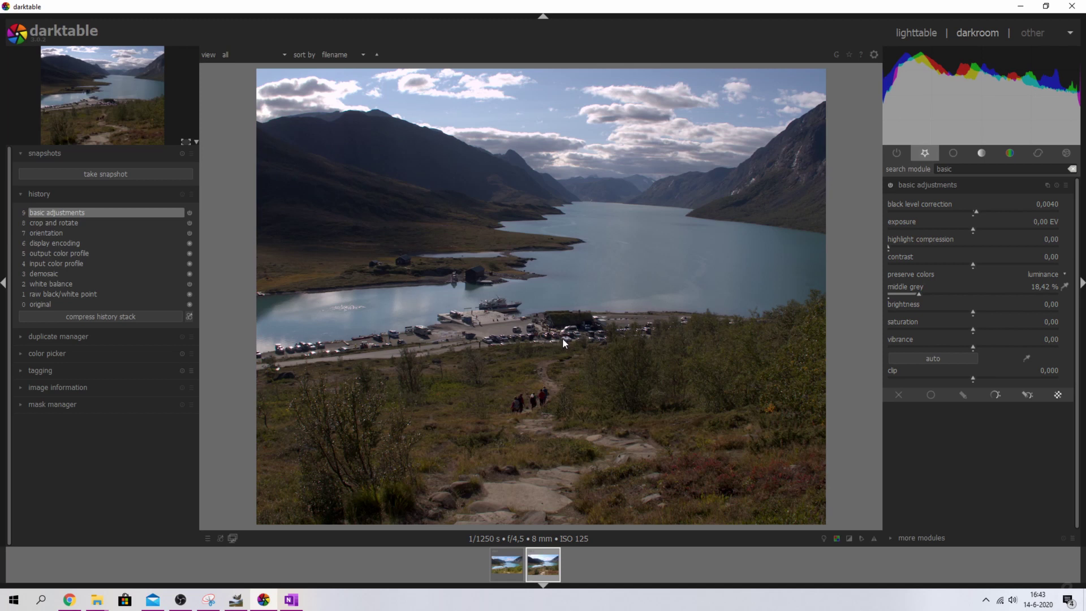
scroll(563, 342, up, 3)
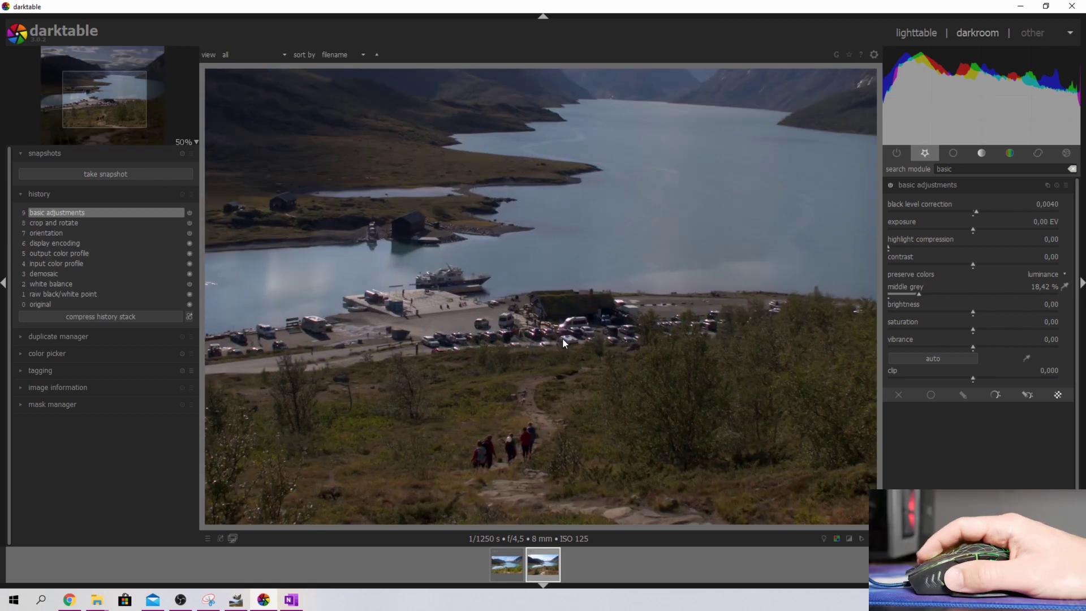
scroll(562, 340, down, 2)
scroll(562, 338, down, 1)
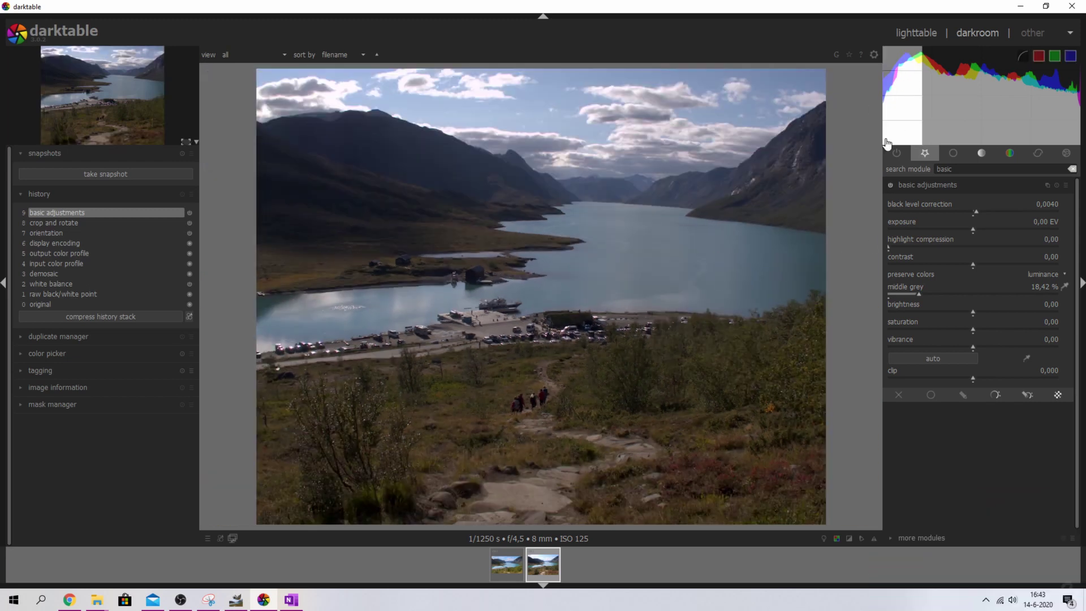
drag(891, 246, 980, 228)
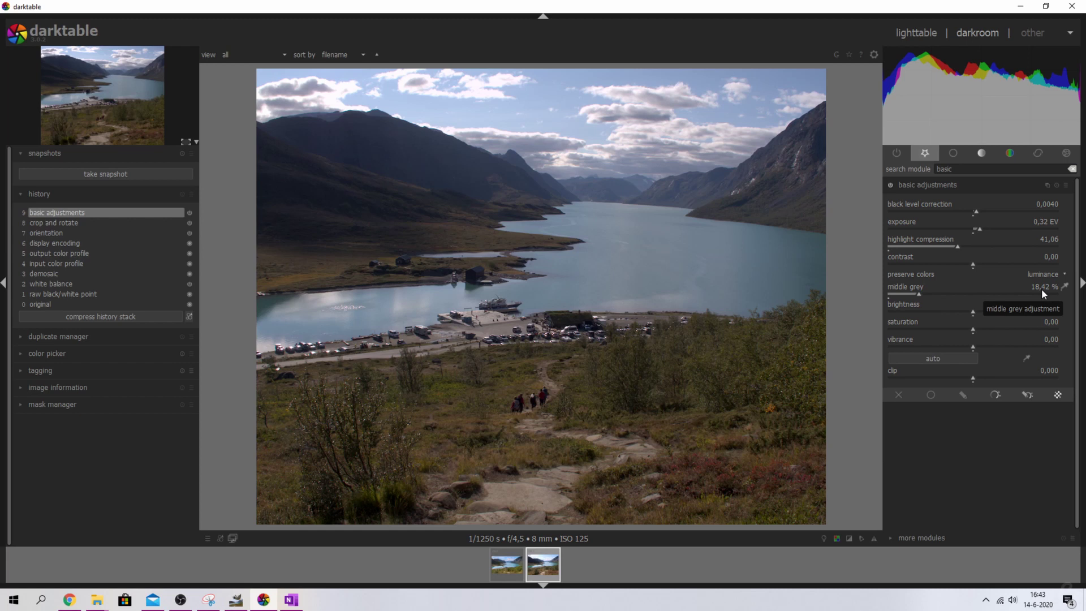
click(947, 183)
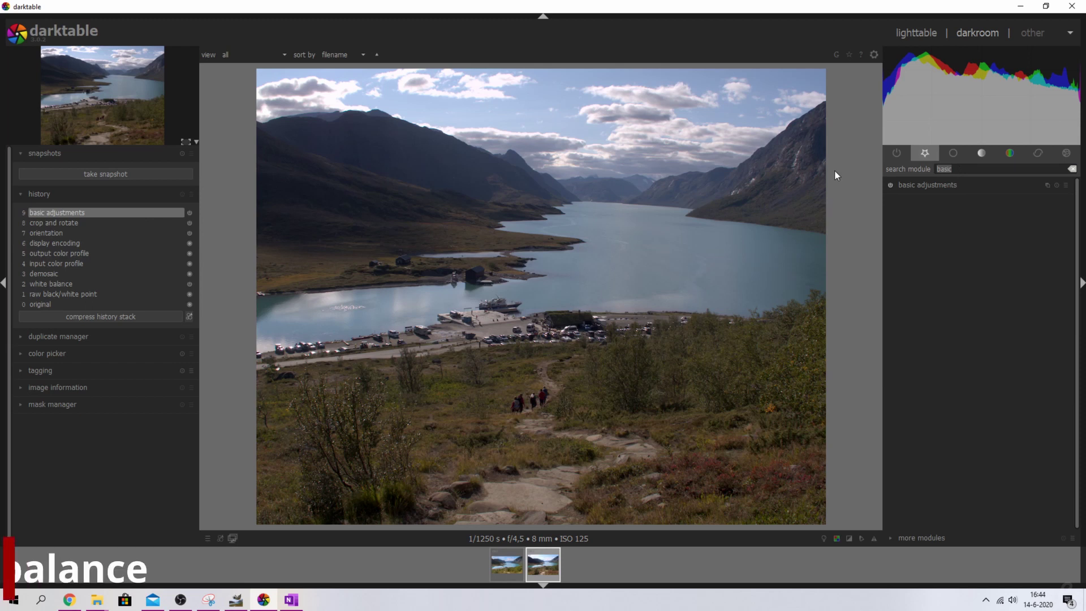
Switch on color balance and mark it as a favourite module.
text(color)
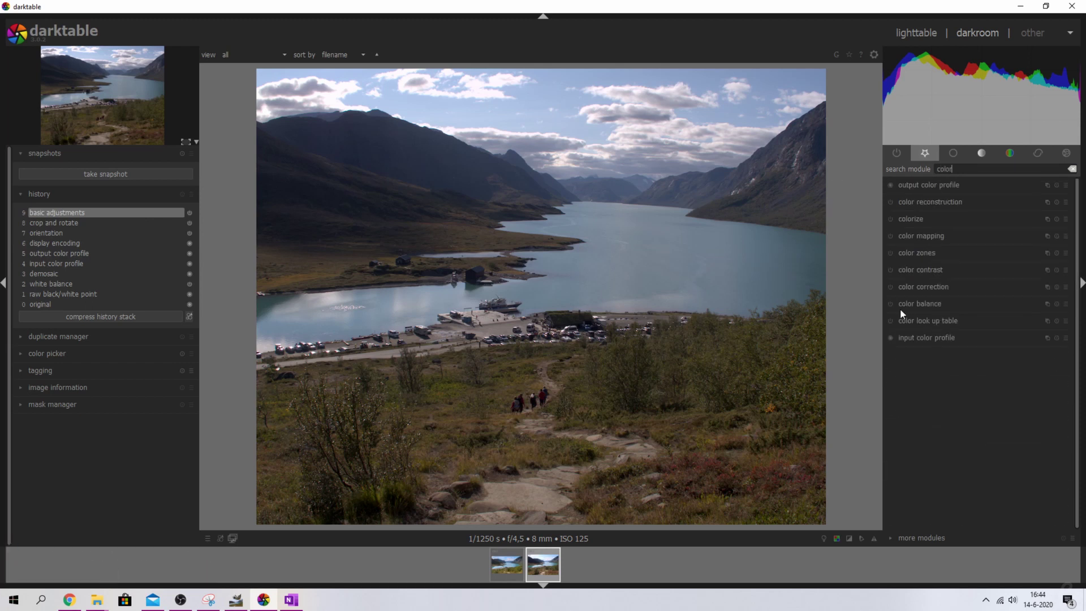
click(890, 303)
click(1064, 304)
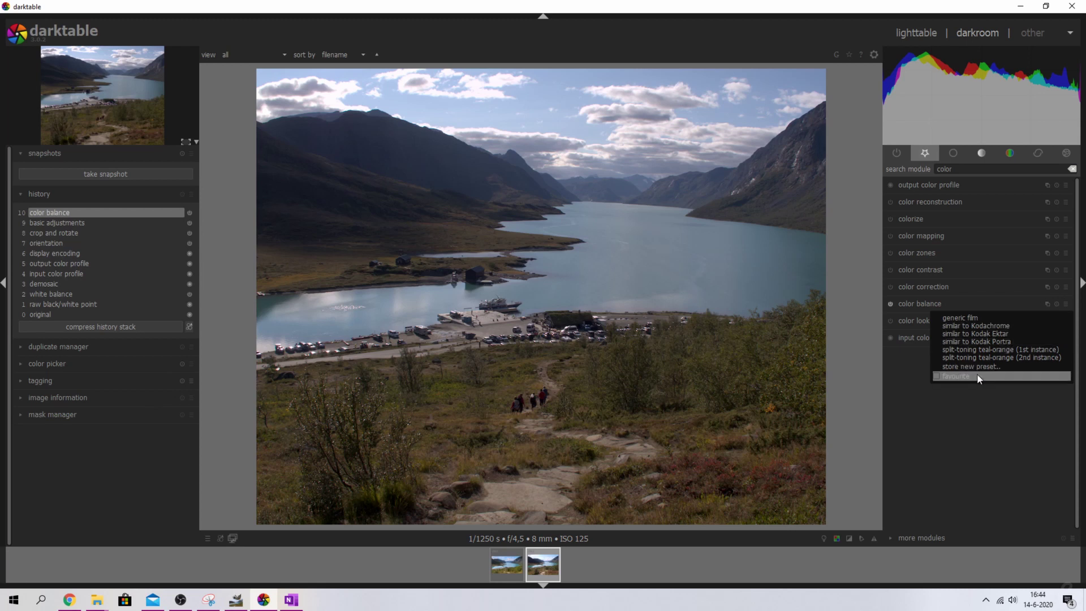
click(979, 377)
click(1066, 306)
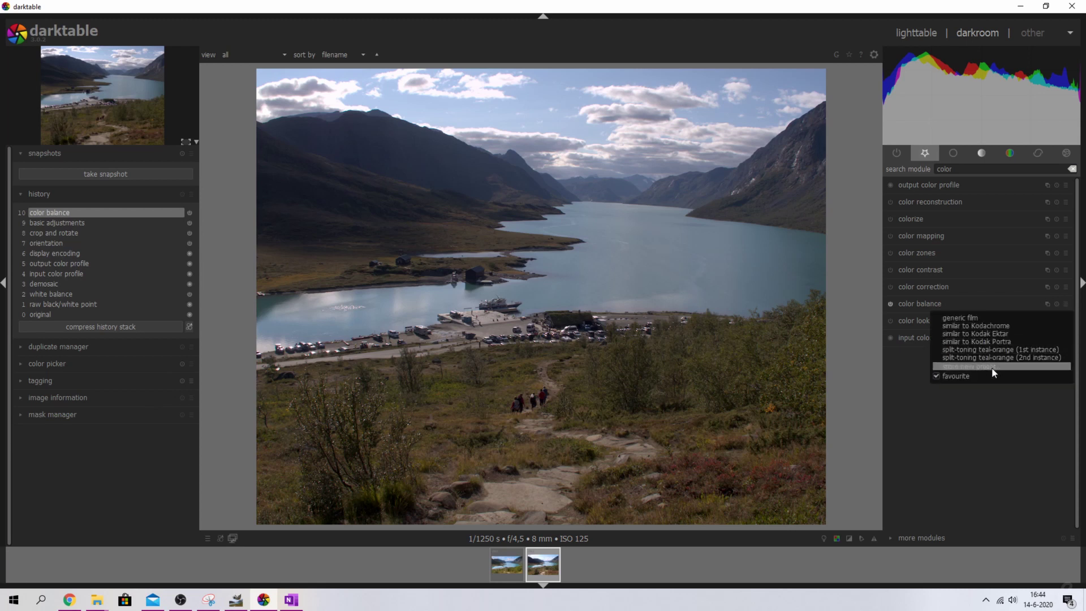
click(948, 148)
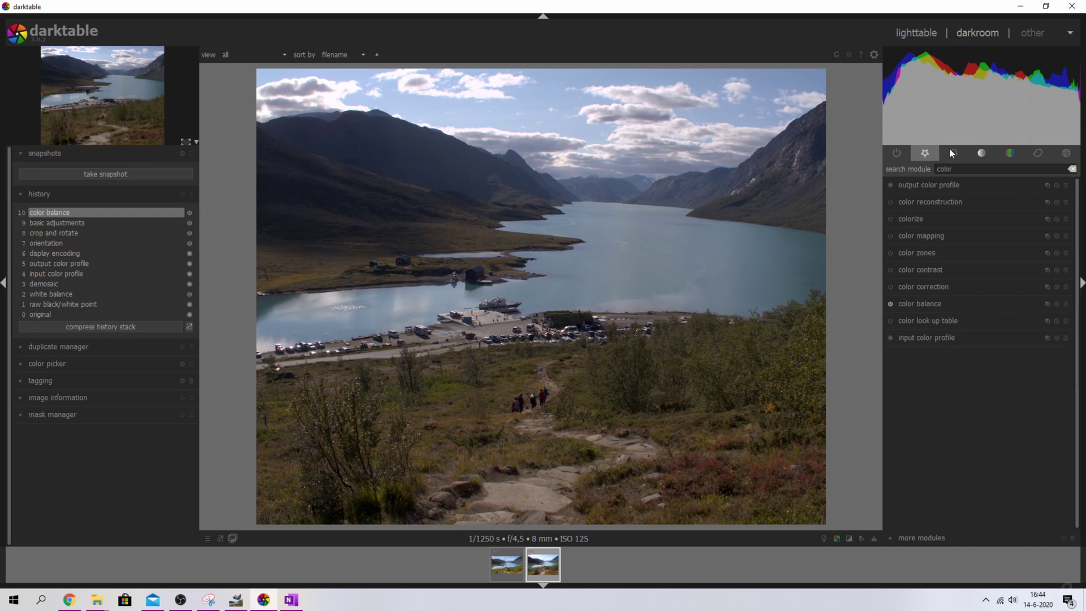
Expand color balance from the favourites group, keeping input saturation at 100 %.
click(935, 153)
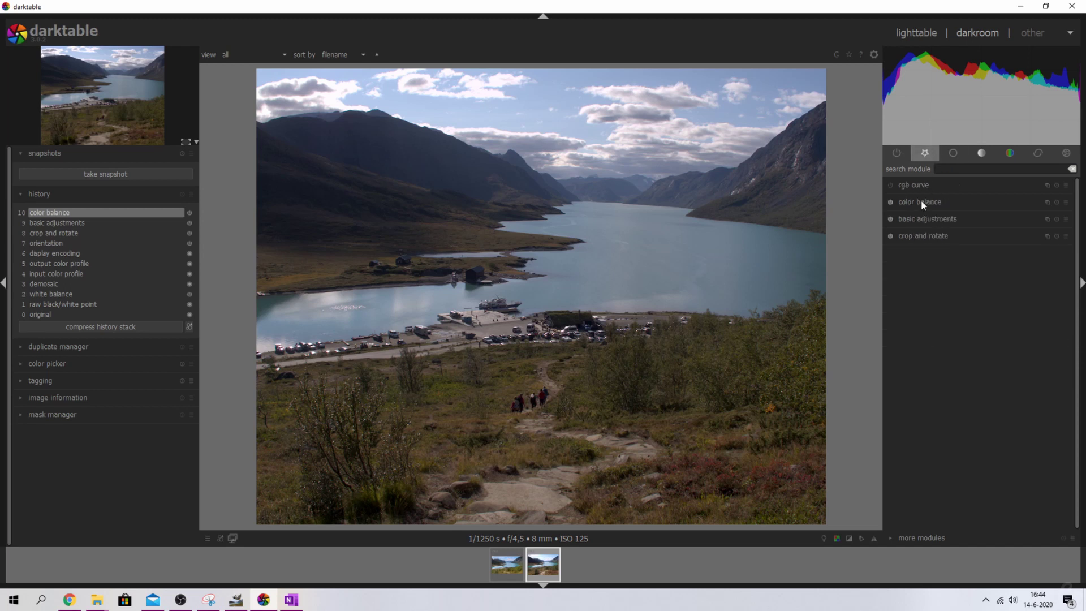
click(921, 202)
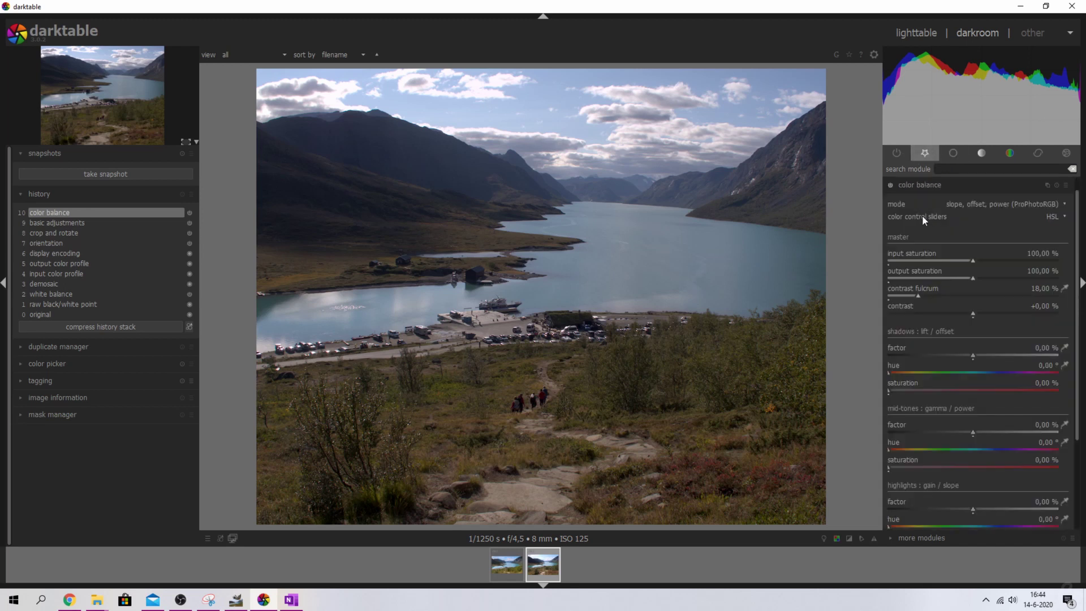
drag(969, 261, 878, 252)
double_click(914, 250)
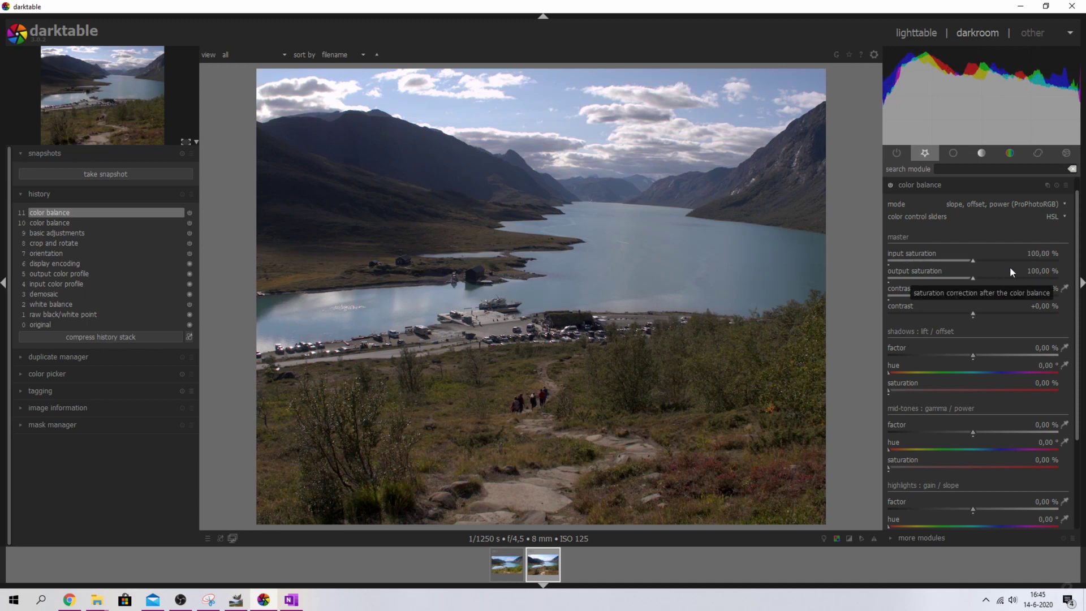
Set the contrast fulcrum from the image (9,15 %) and contrast to +12 %.
click(1065, 289)
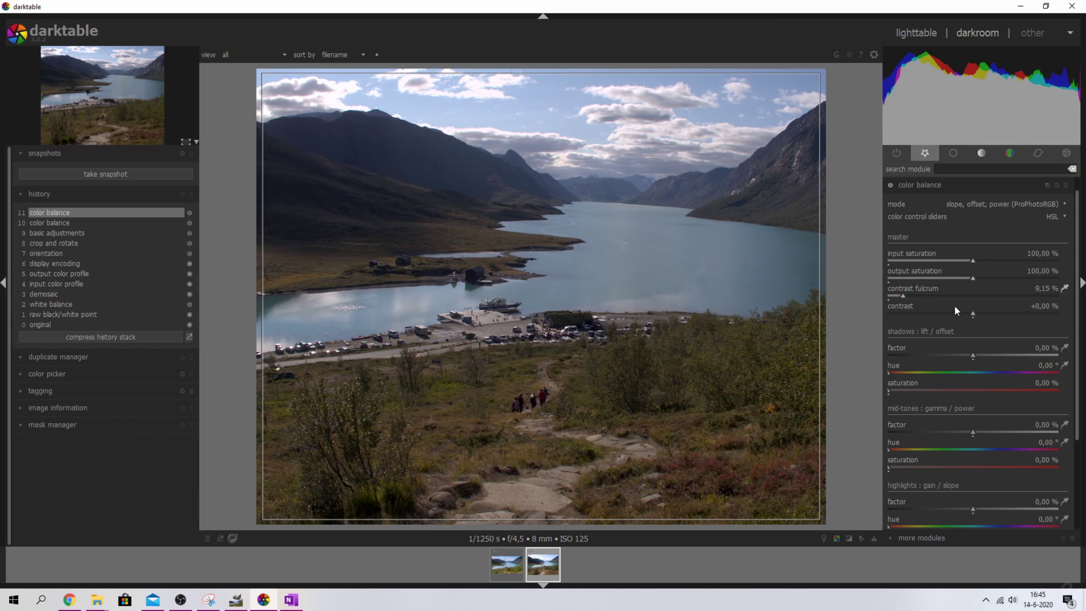
drag(973, 314, 1006, 331)
right_click(1042, 305)
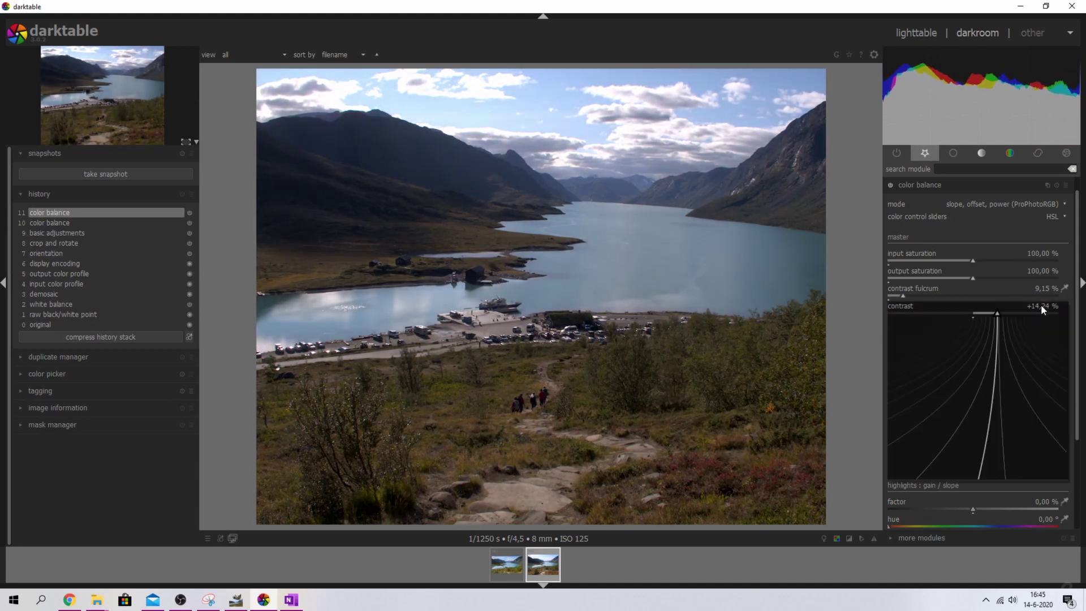
text(12)
key(Return)
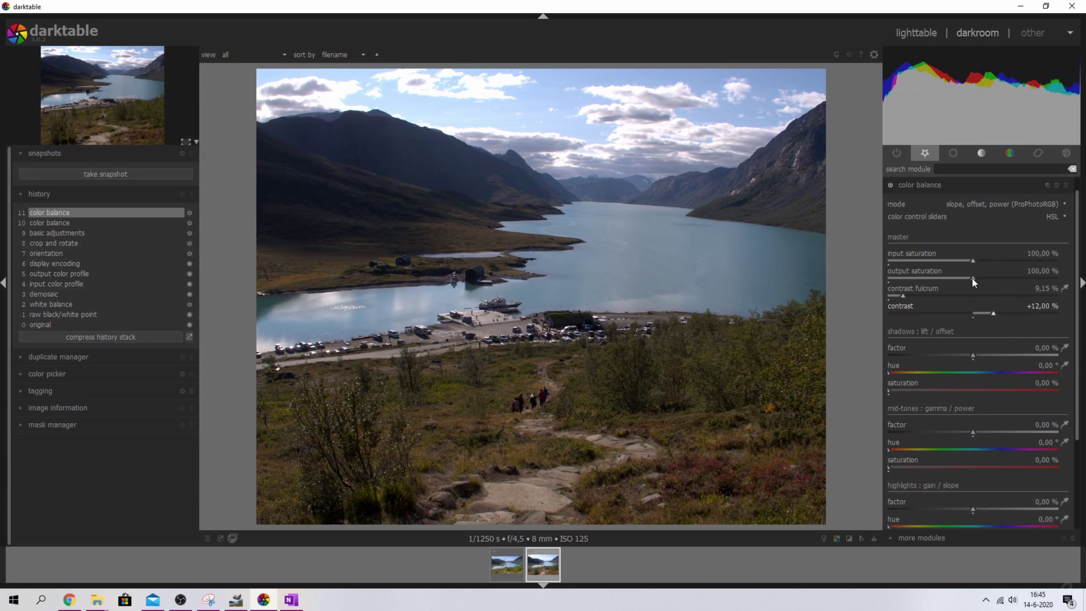
Set color balance output saturation to exactly 110 %.
drag(972, 277, 985, 277)
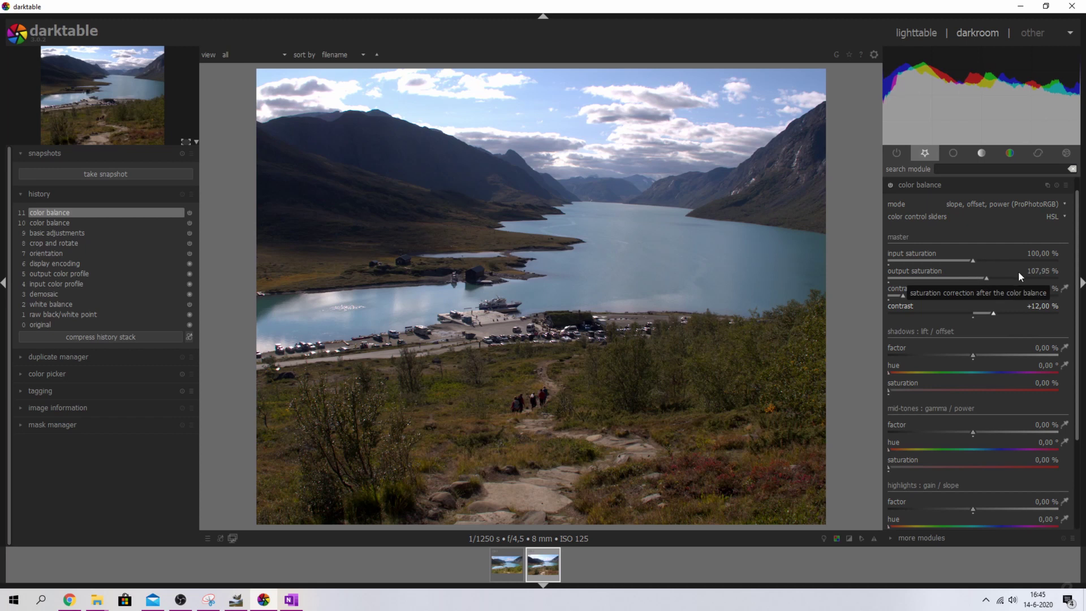
right_click(1042, 272)
text(110)
key(Return)
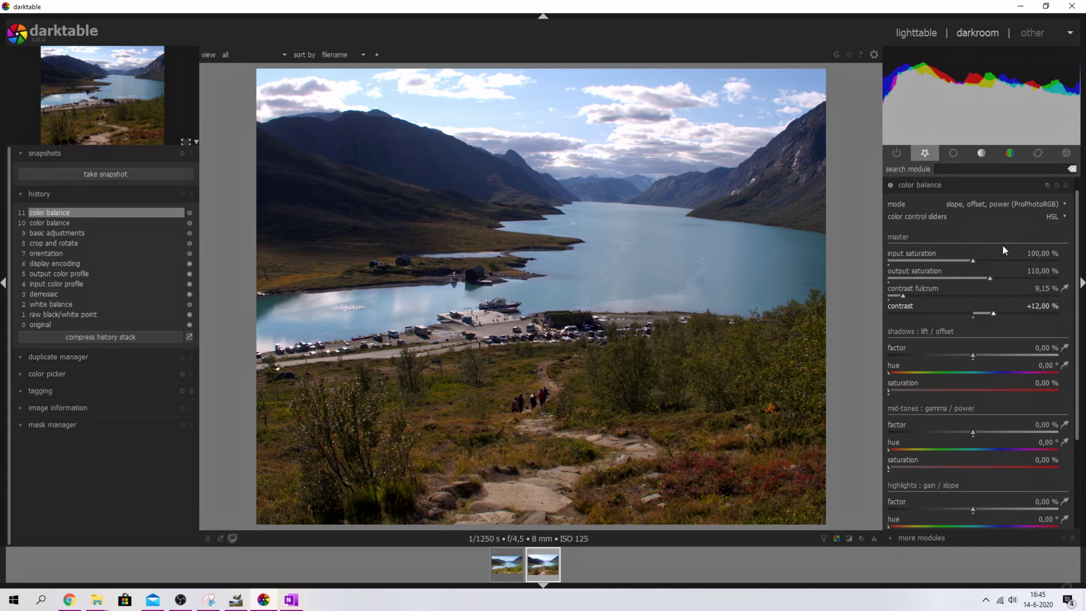
drag(1076, 233, 1073, 329)
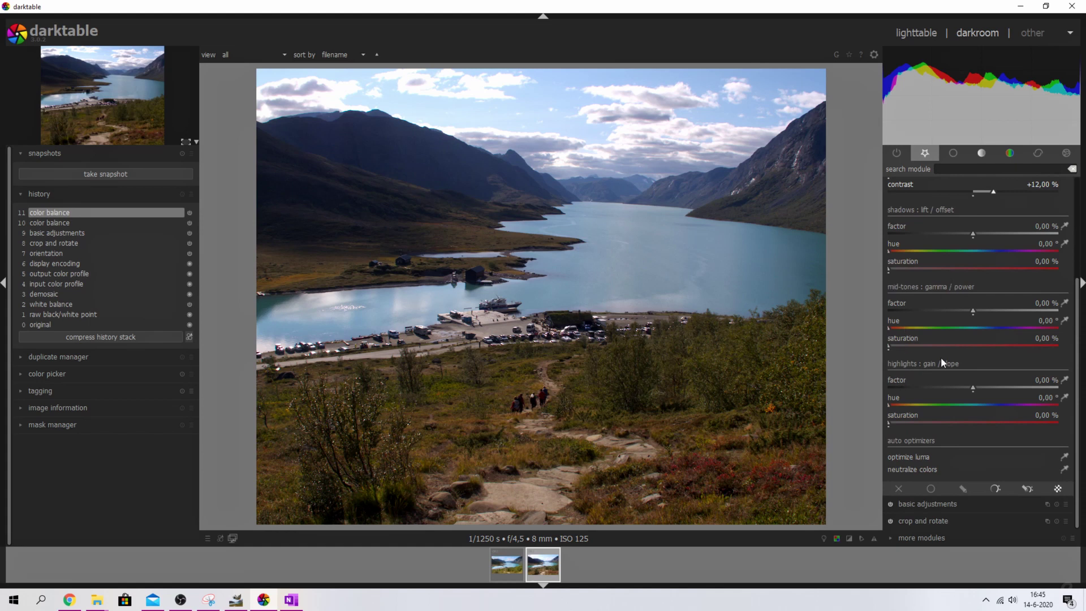
Try the highlights hue slider, reset it to 0°, and collapse color balance.
drag(890, 402, 866, 430)
double_click(907, 398)
drag(1077, 396, 1077, 296)
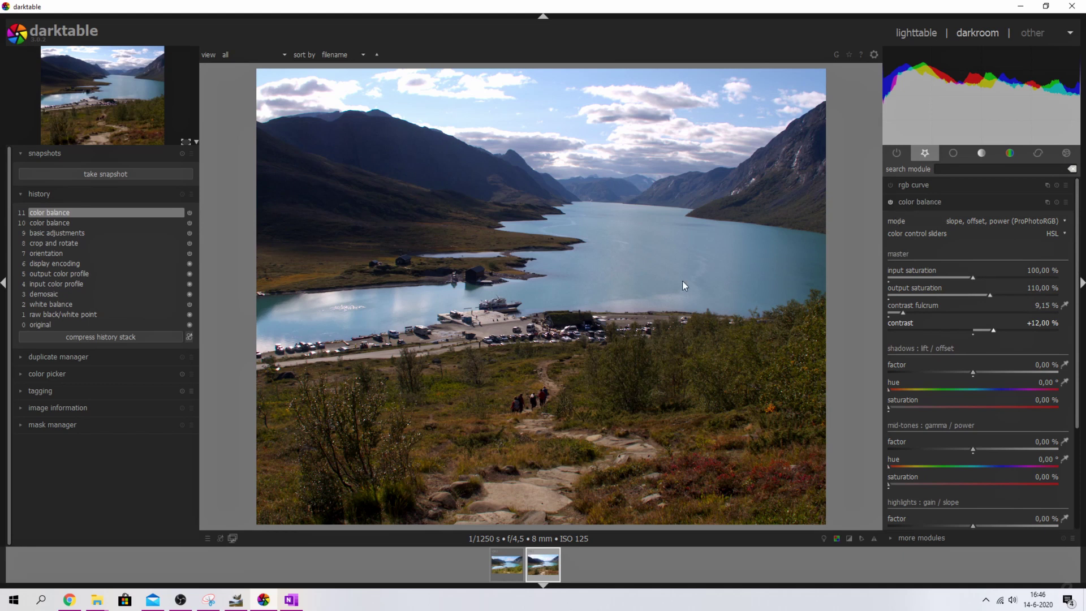
click(921, 201)
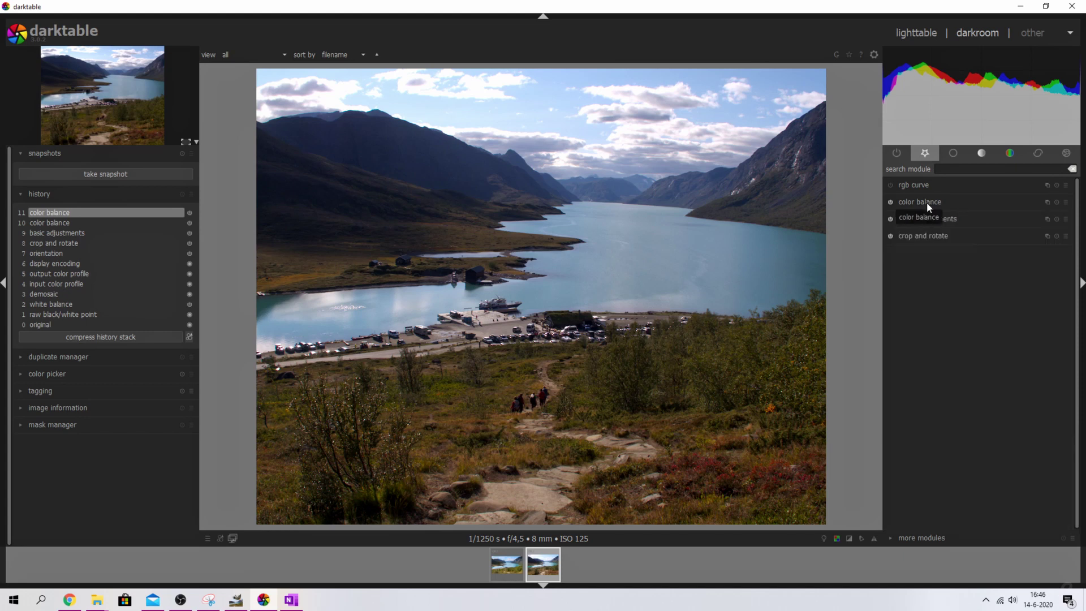
Enable and expand the color look up table, clear the module search, and select the blue patch.
click(968, 168)
text(color look)
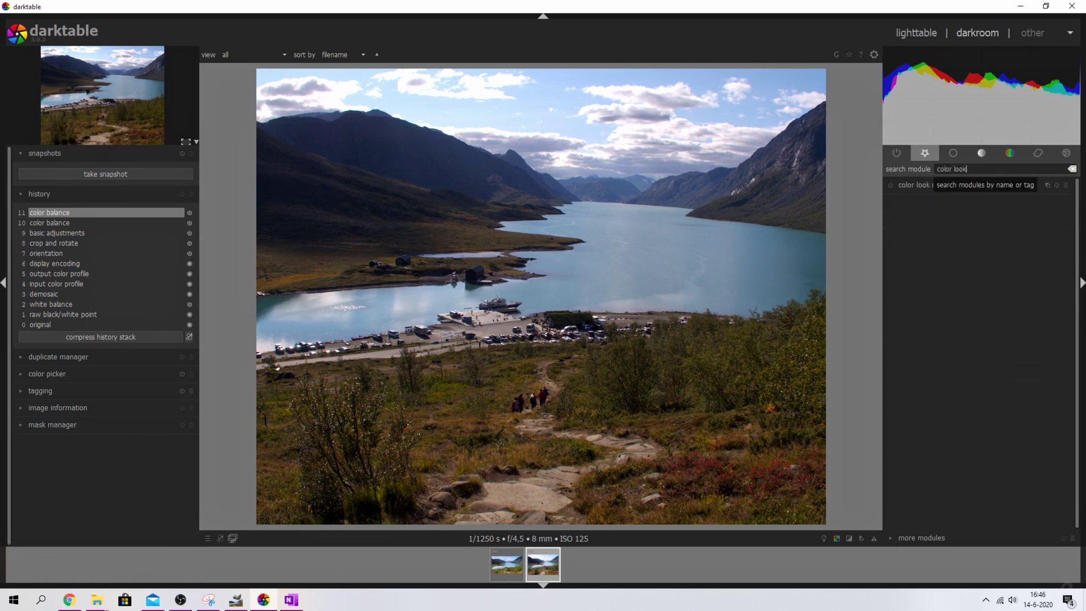
click(891, 184)
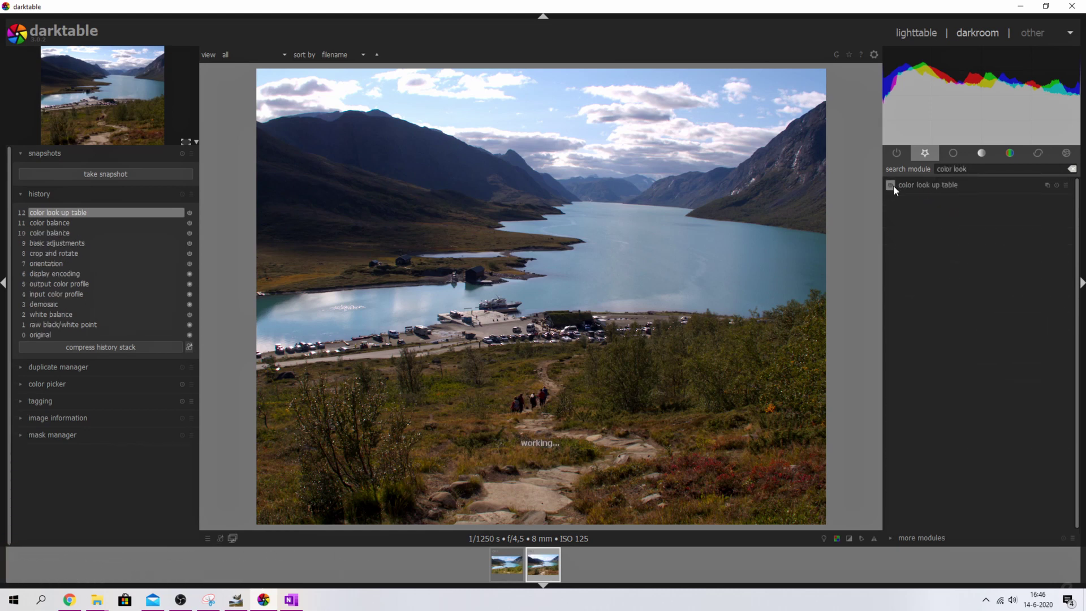
click(946, 186)
click(1065, 185)
key(Escape)
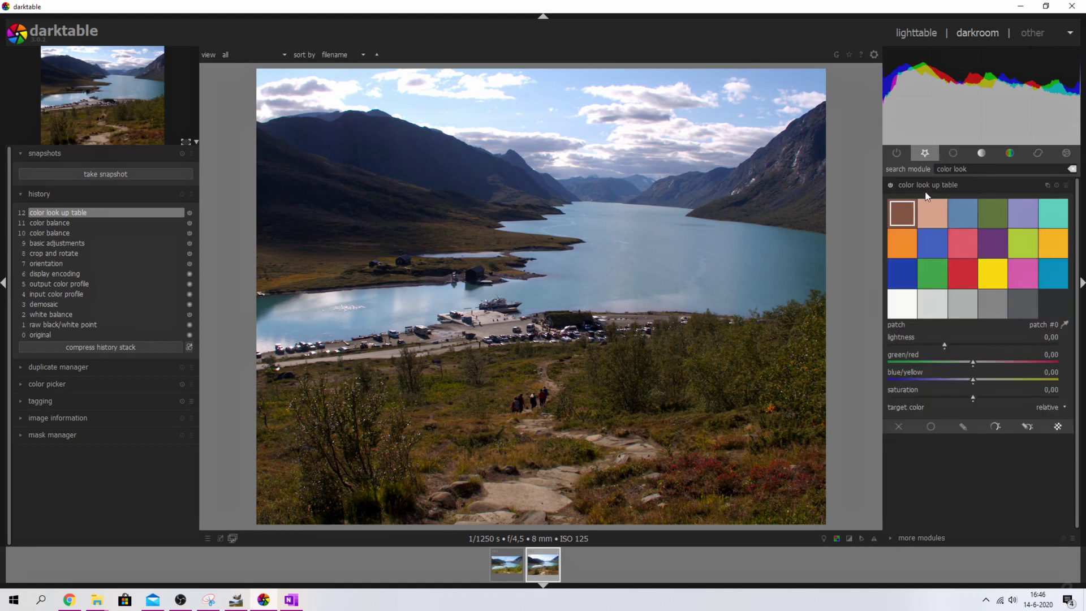
key(ctrl+a)
key(BackSpace)
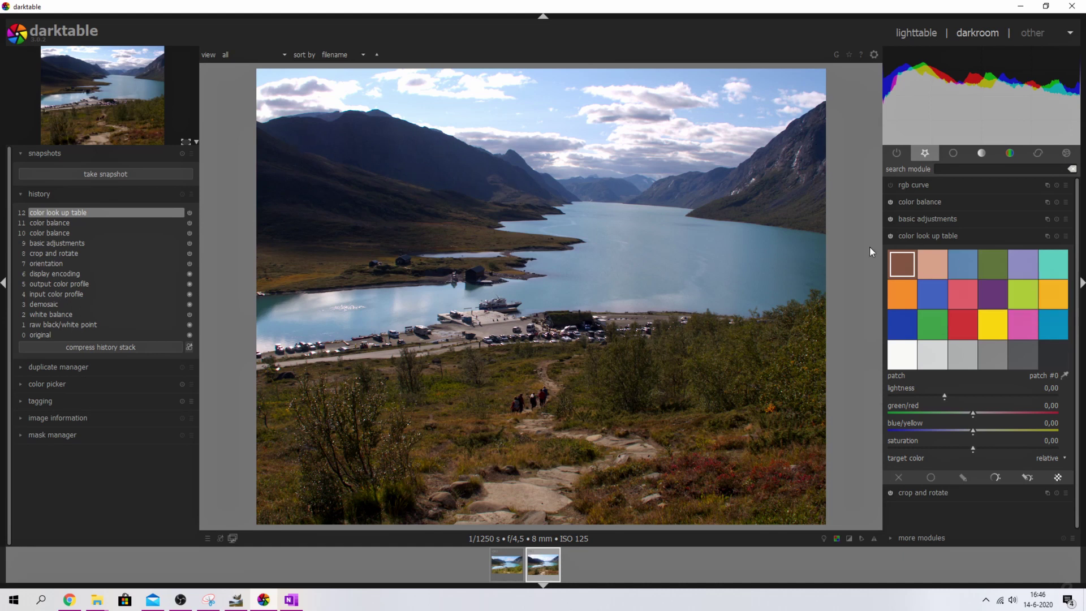
click(961, 276)
Sample the lake water colour and select patch #23 holding it.
click(1060, 332)
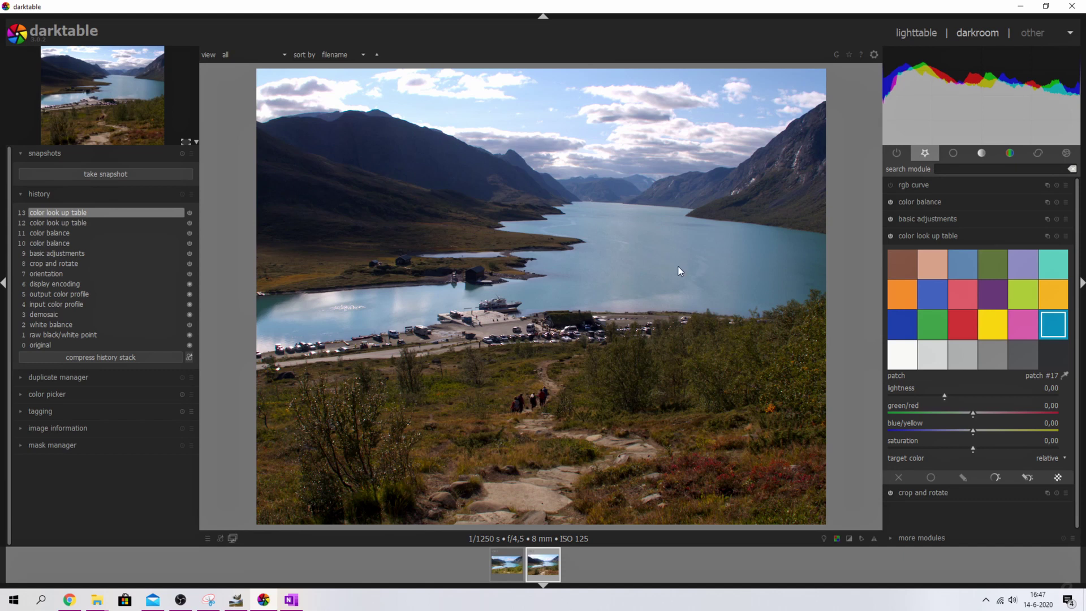
click(1064, 376)
click(580, 236)
drag(664, 241, 699, 263)
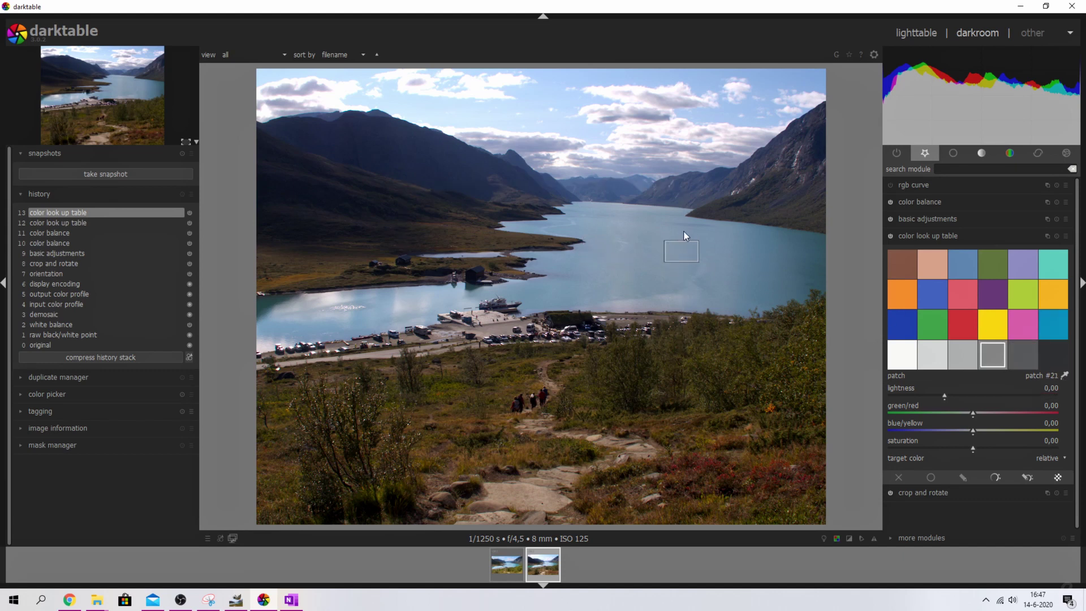
click(1058, 361)
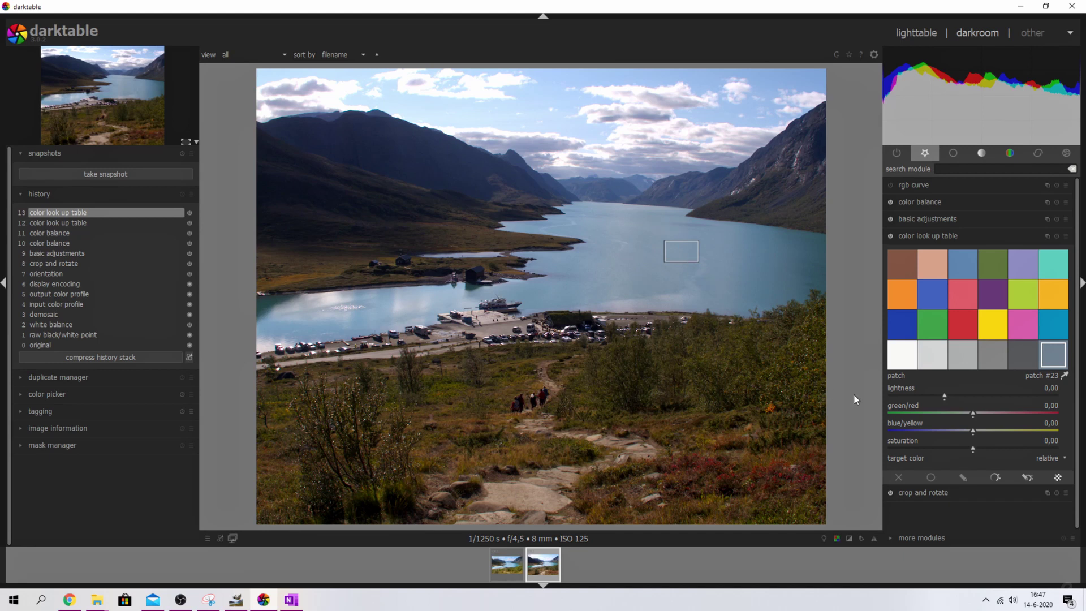
Shift patch #23 to green/red −8,17, saturation 4,97 and lightness 3,00.
click(969, 414)
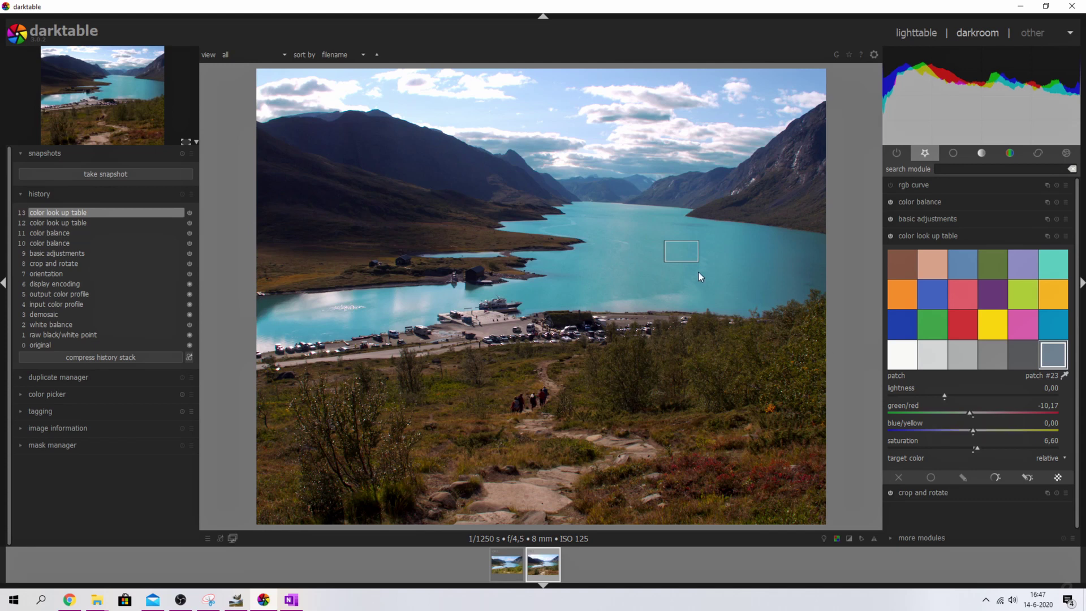
scroll(1055, 405, down, 1)
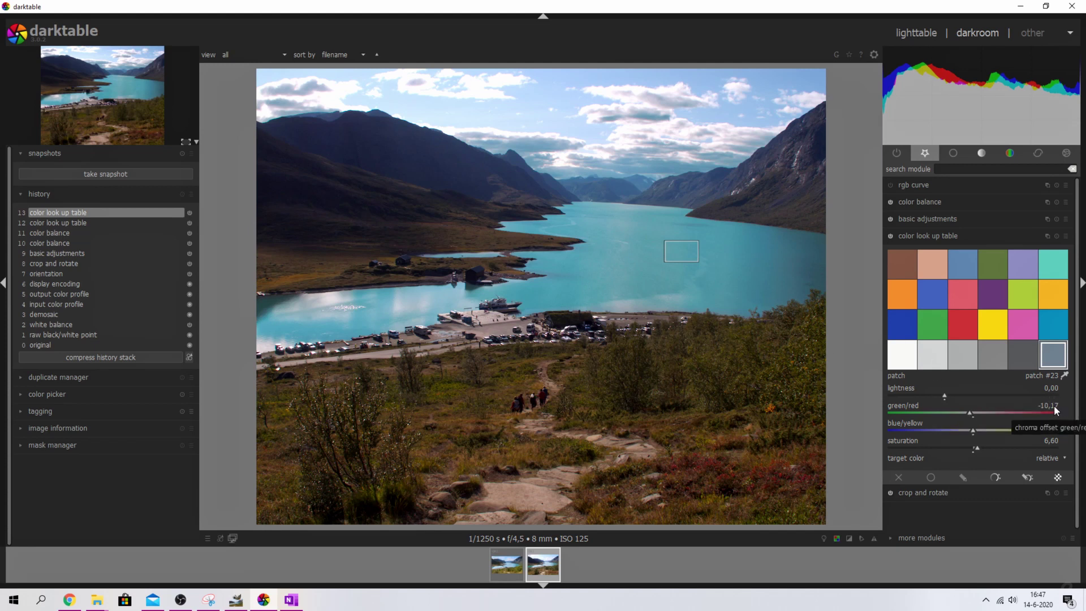
scroll(1053, 405, up, 3)
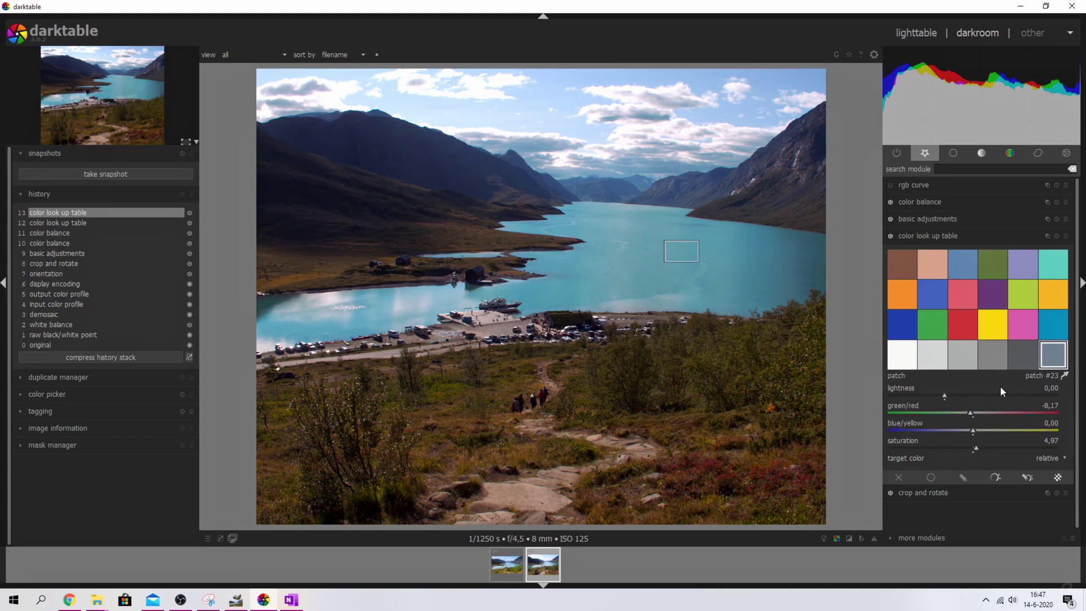
scroll(1050, 388, up, 2)
scroll(1050, 389, up, 1)
click(890, 235)
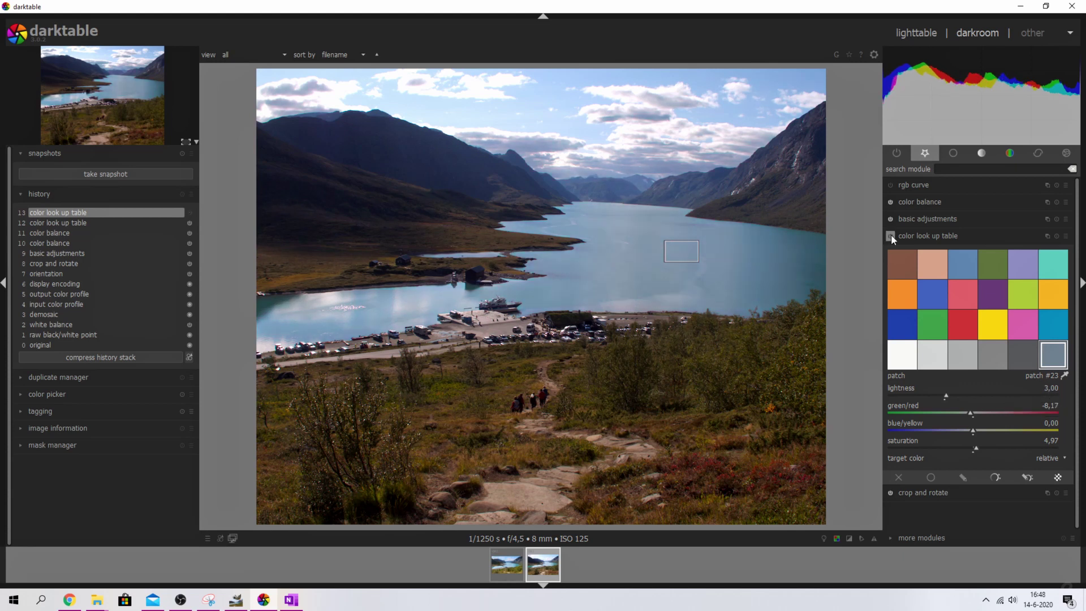
Toggle the look-up table off and on to compare the lake, leave it on, and enable drawn & parametric masking.
click(890, 236)
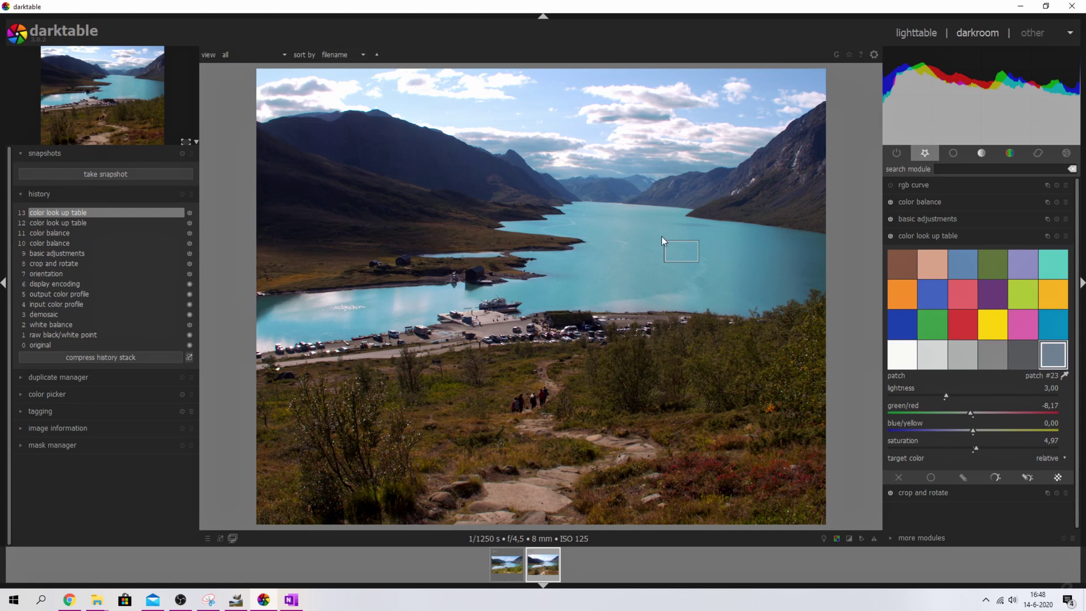
click(889, 238)
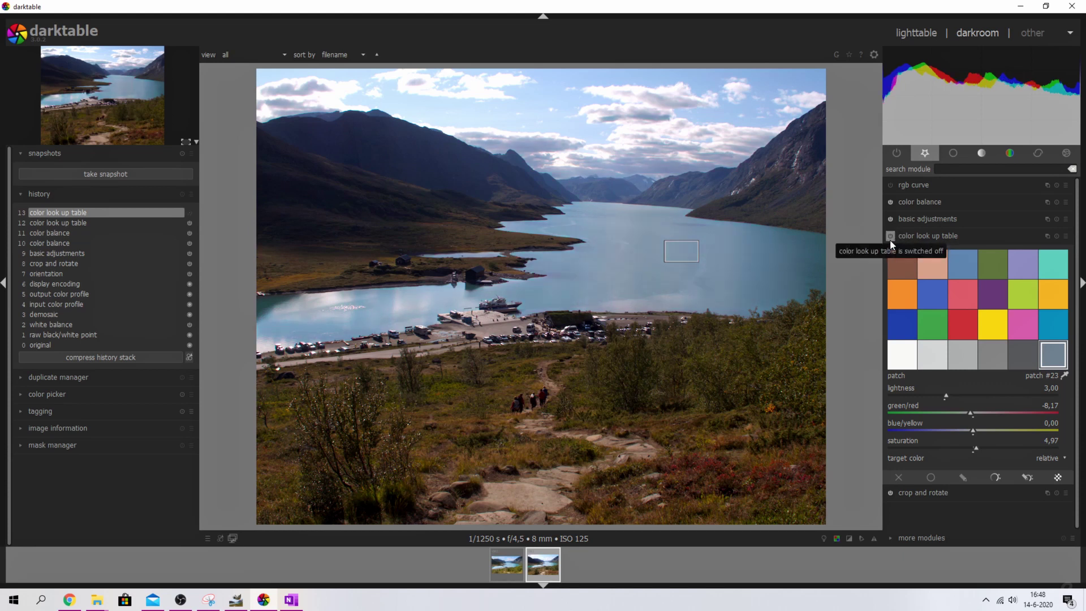
click(890, 237)
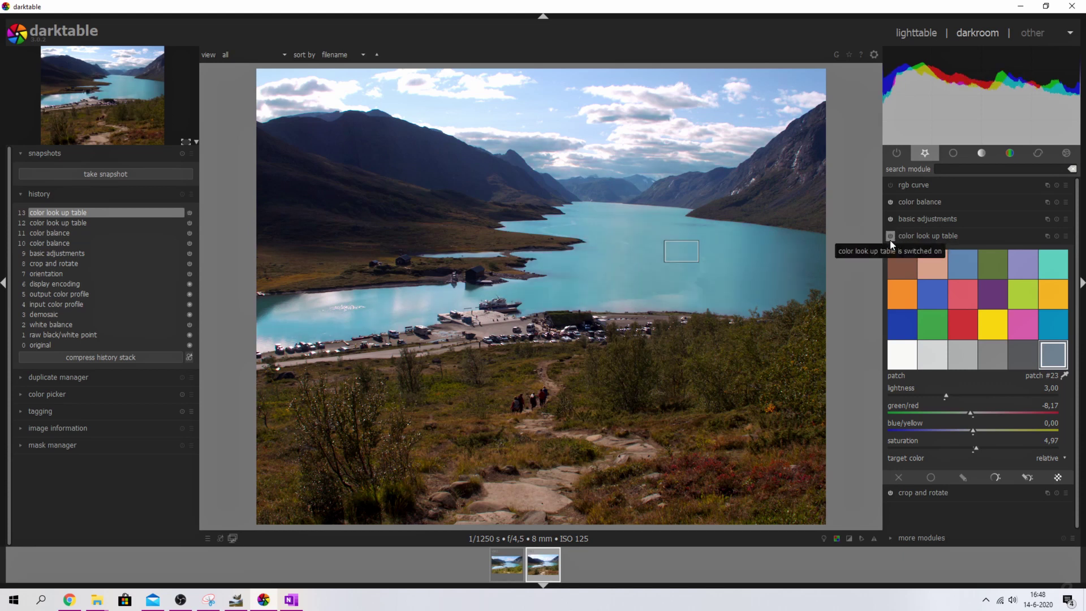
click(890, 238)
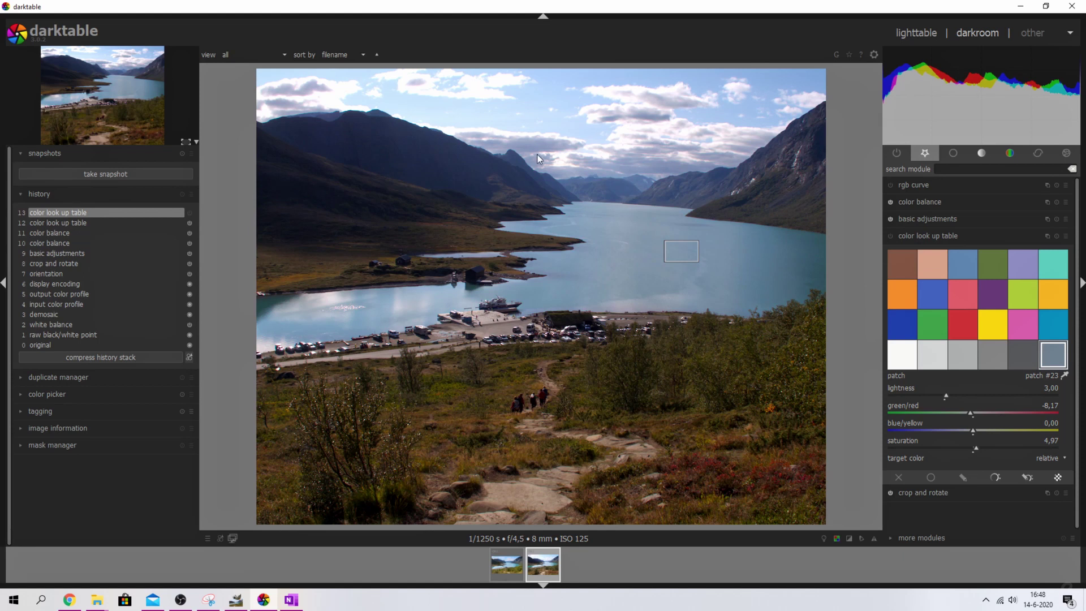
click(889, 235)
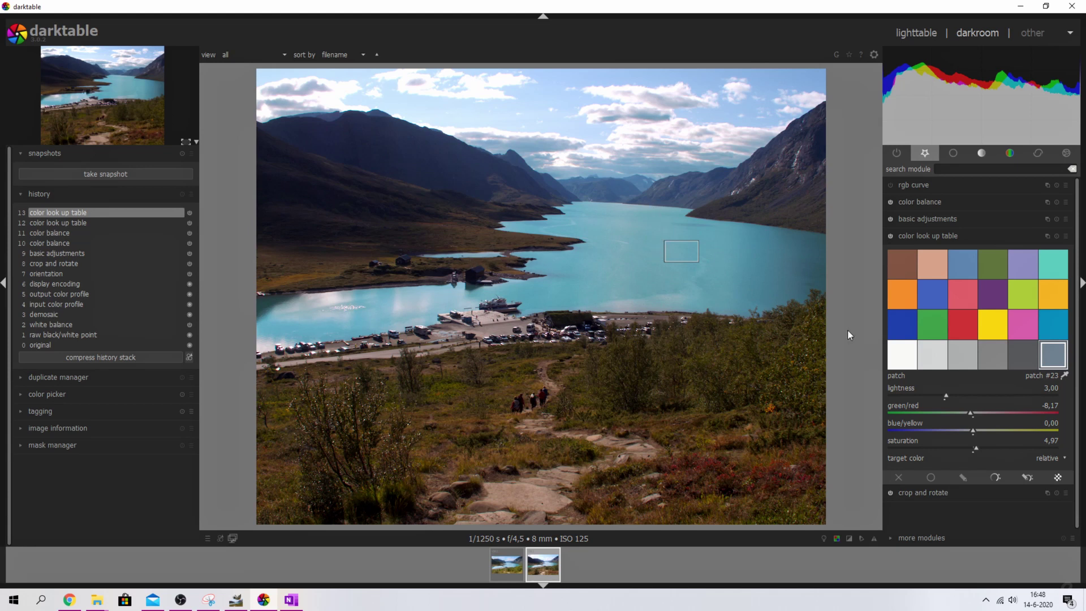
click(1026, 478)
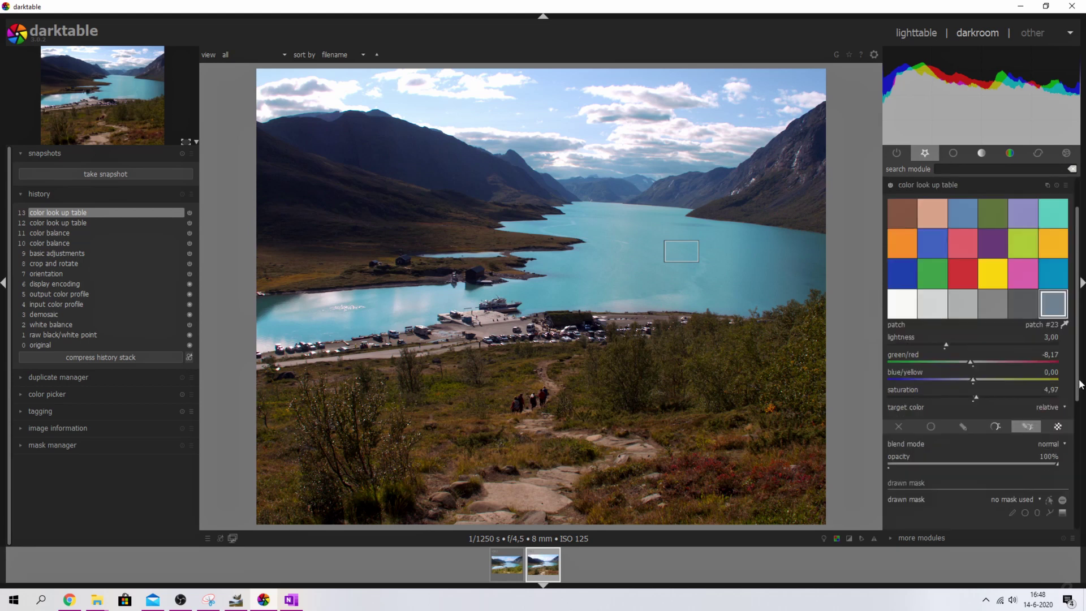
Draw a first closed path mask around the lake, then delete it.
scroll(1079, 384, down, 5)
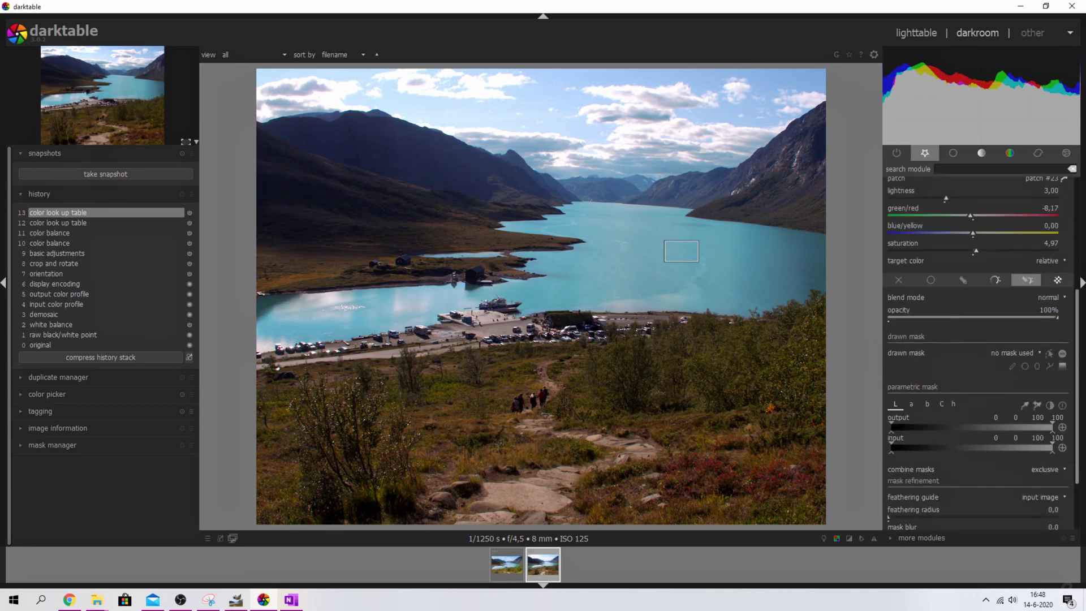
click(1049, 364)
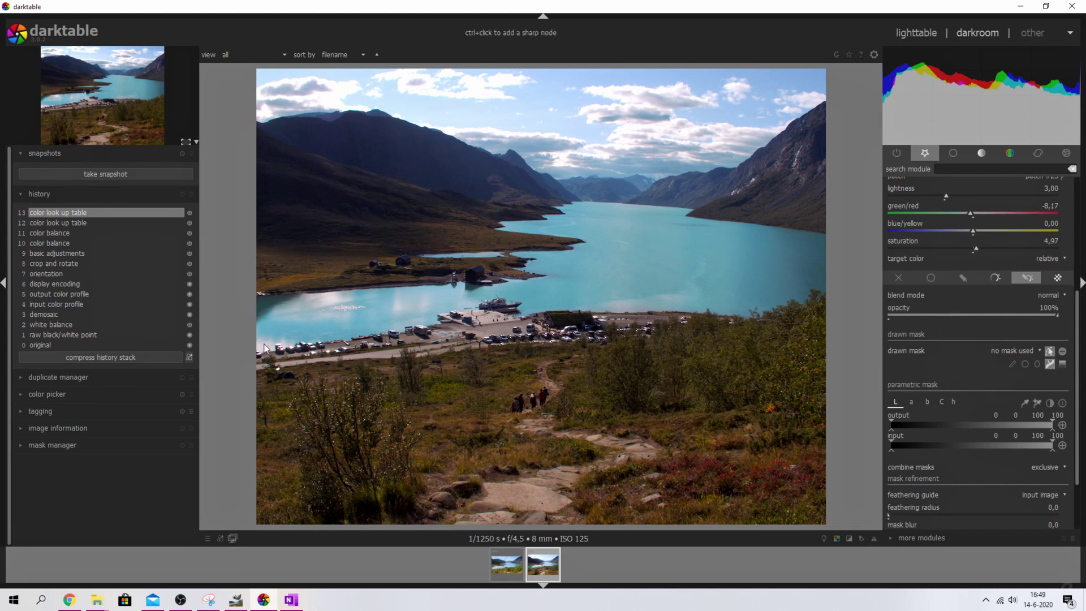
click(243, 366)
click(783, 295)
click(854, 277)
click(830, 214)
click(571, 181)
click(355, 216)
click(324, 269)
click(235, 277)
right_click(236, 277)
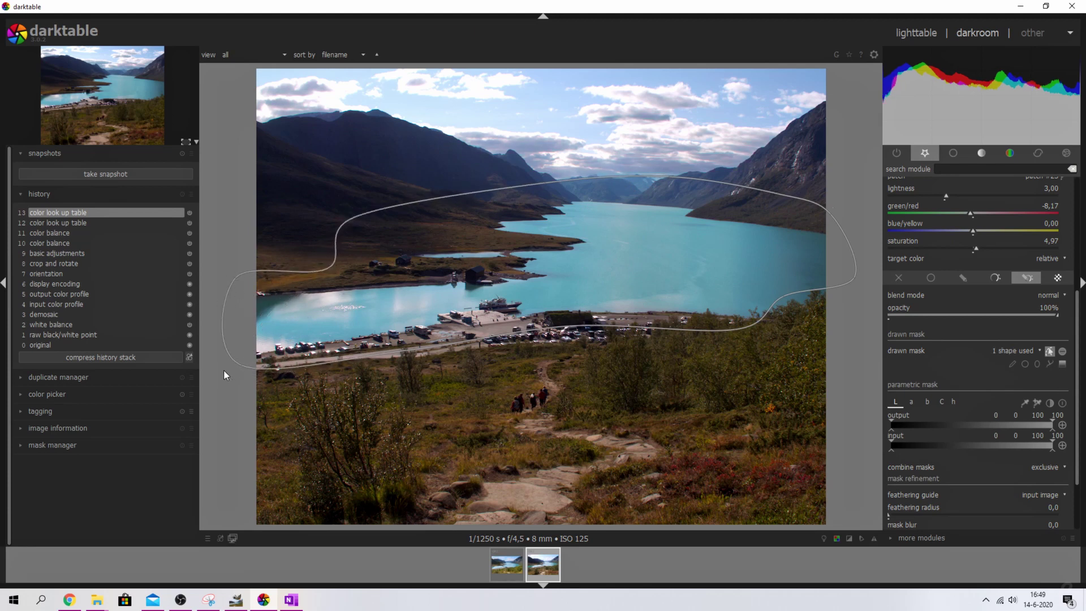
right_click(641, 255)
Redraw a closed path mask tracing the lake shoreline.
click(1049, 365)
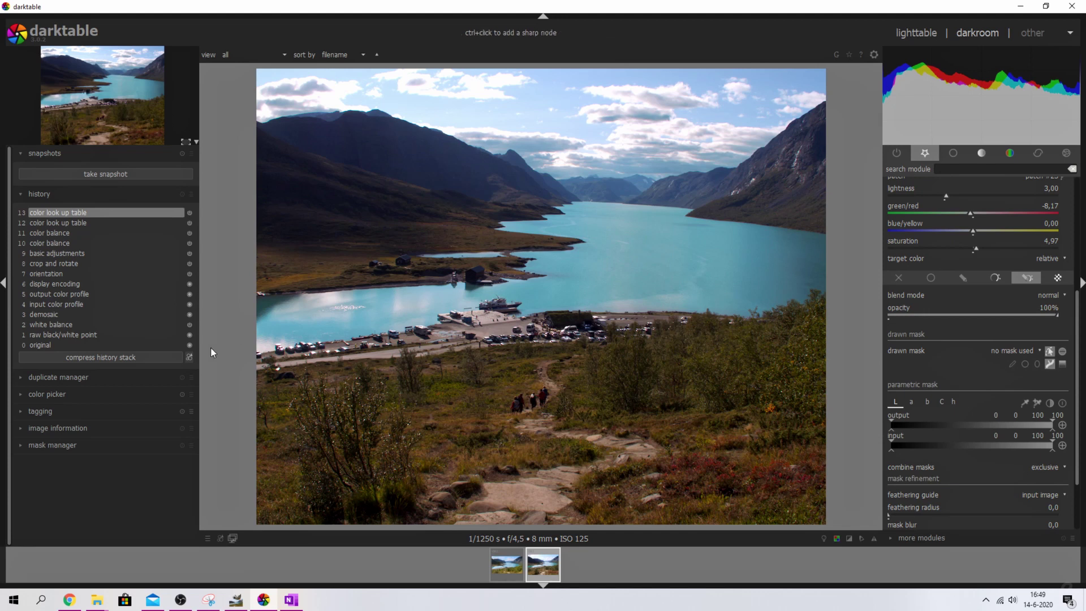
click(245, 353)
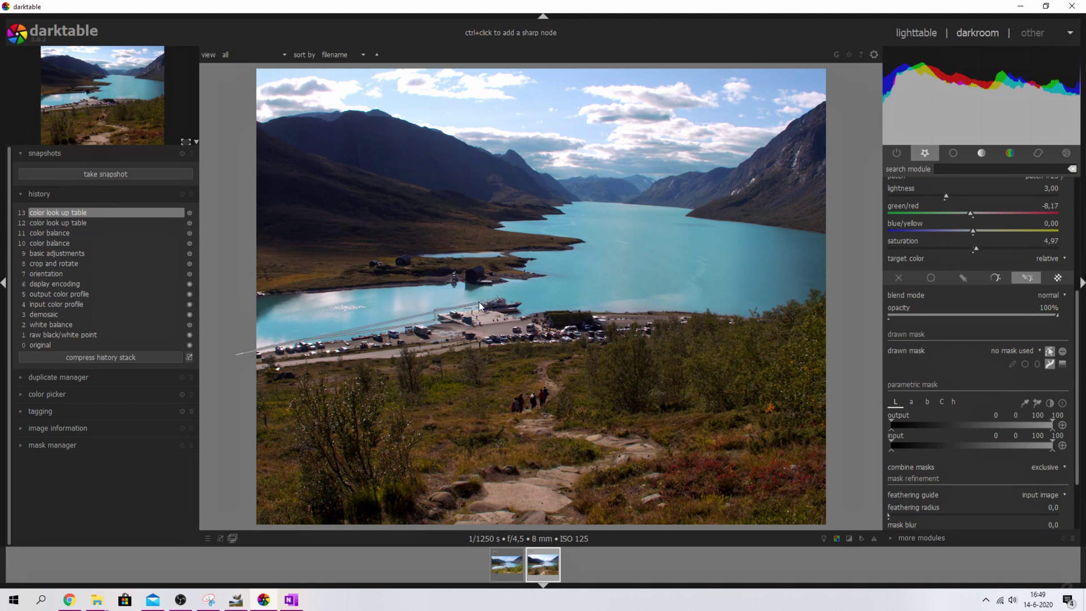
click(521, 297)
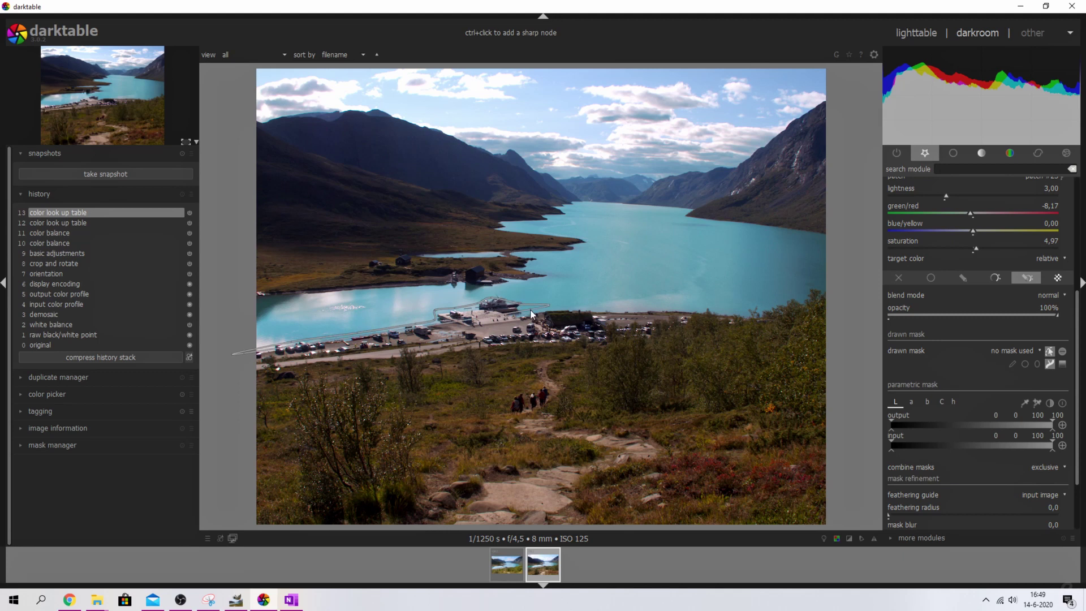
click(562, 307)
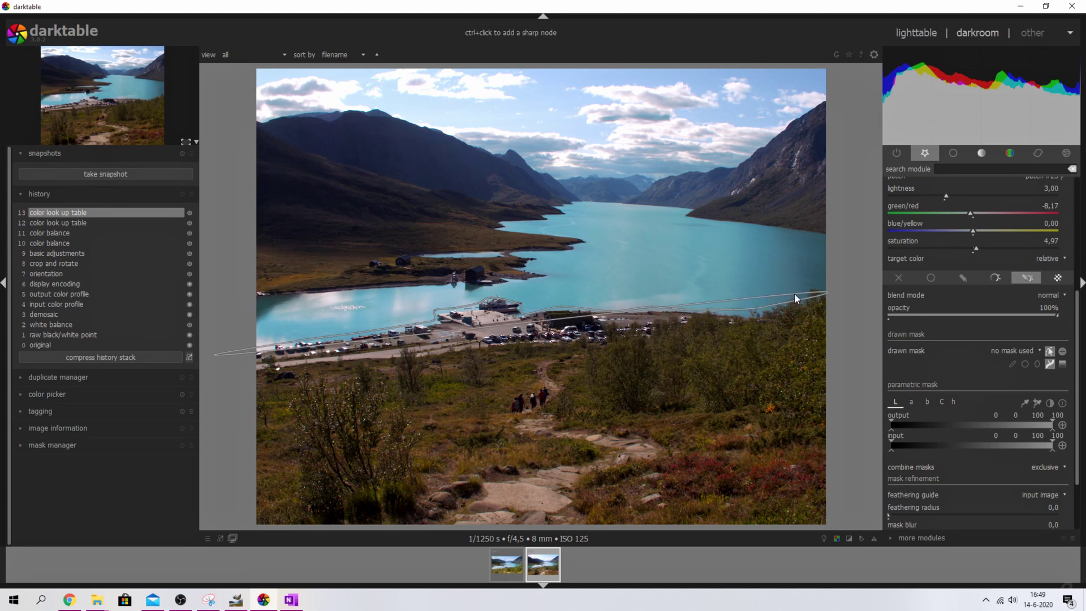
click(816, 280)
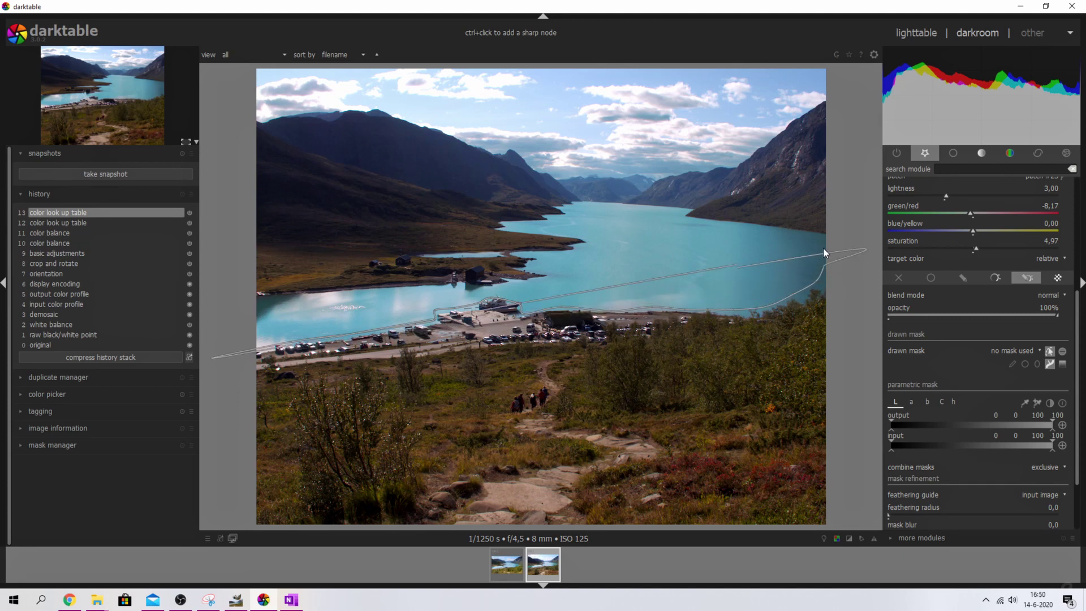
click(741, 225)
click(686, 214)
click(650, 209)
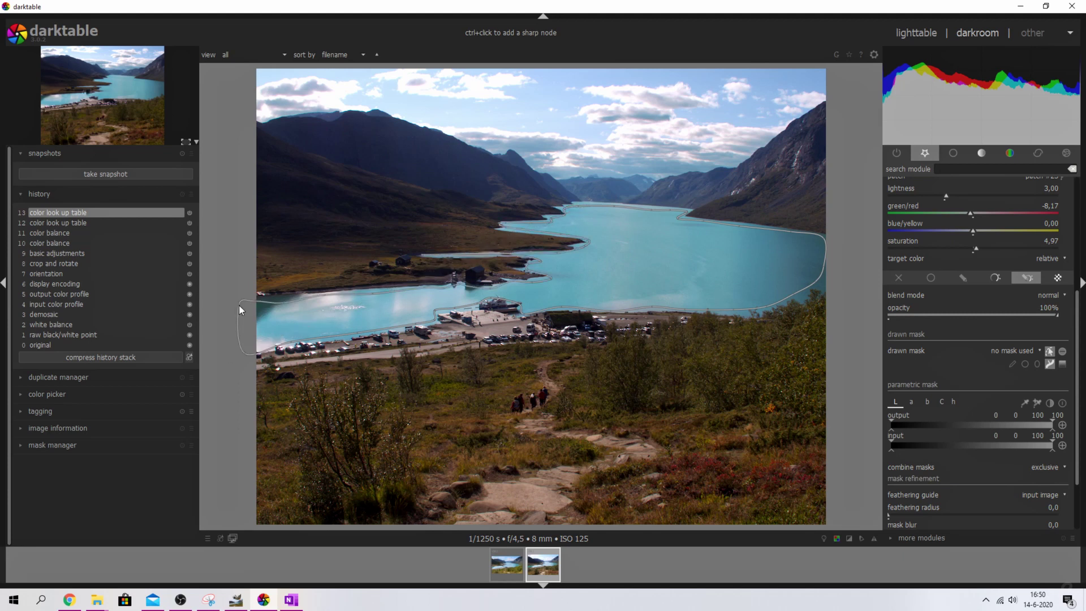
right_click(239, 306)
mouse_move(828, 270)
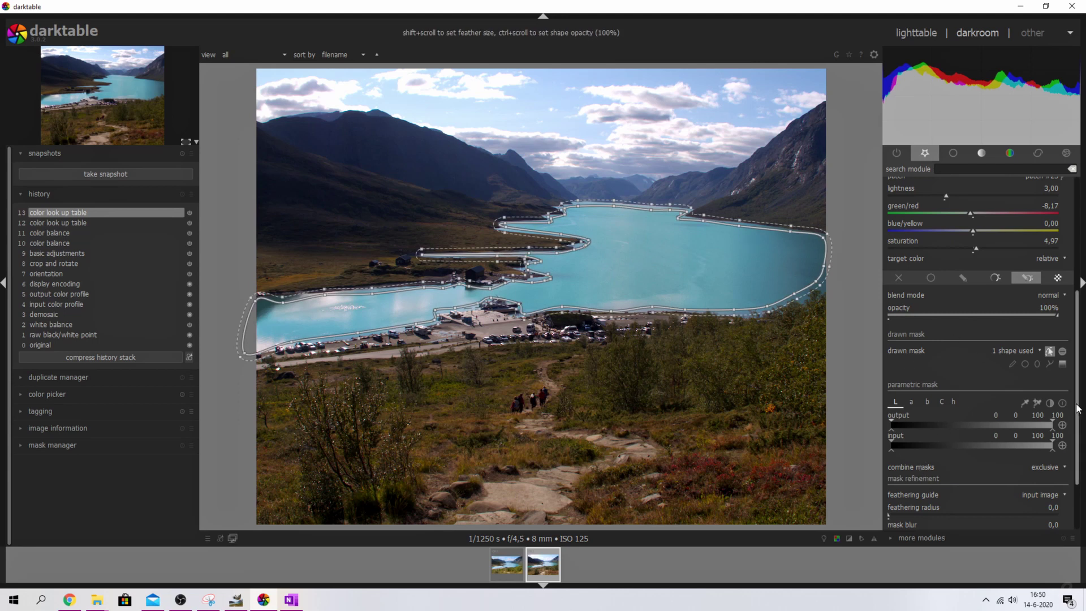
scroll(1077, 408, down, 3)
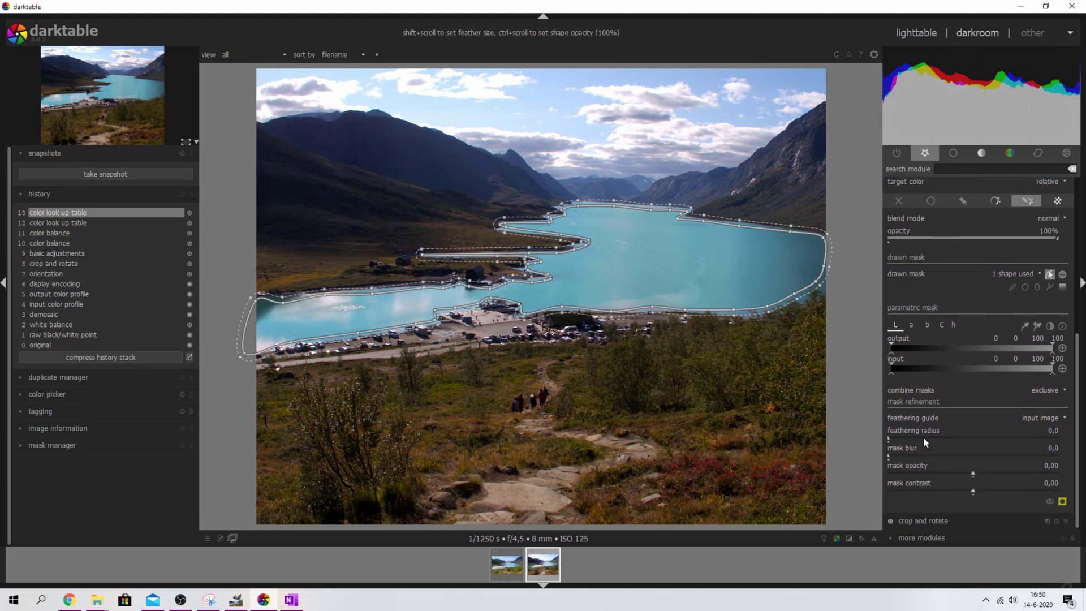
Refine the lake mask: feathering radius 50,5, blur 15,2, opacity -0,15, contrast 0,05.
click(914, 451)
mouse_move(672, 261)
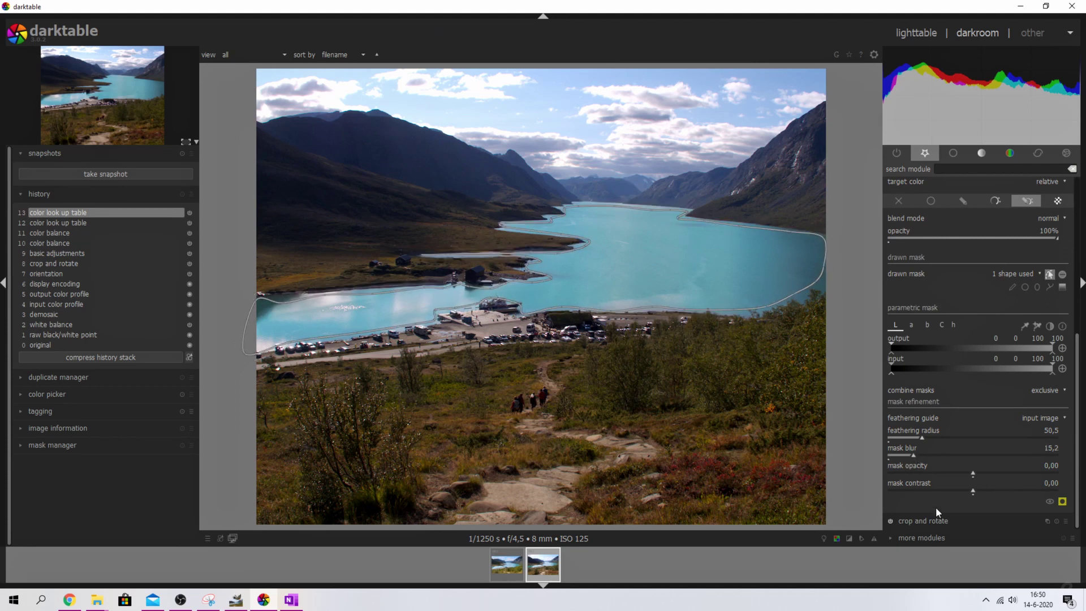
click(1063, 503)
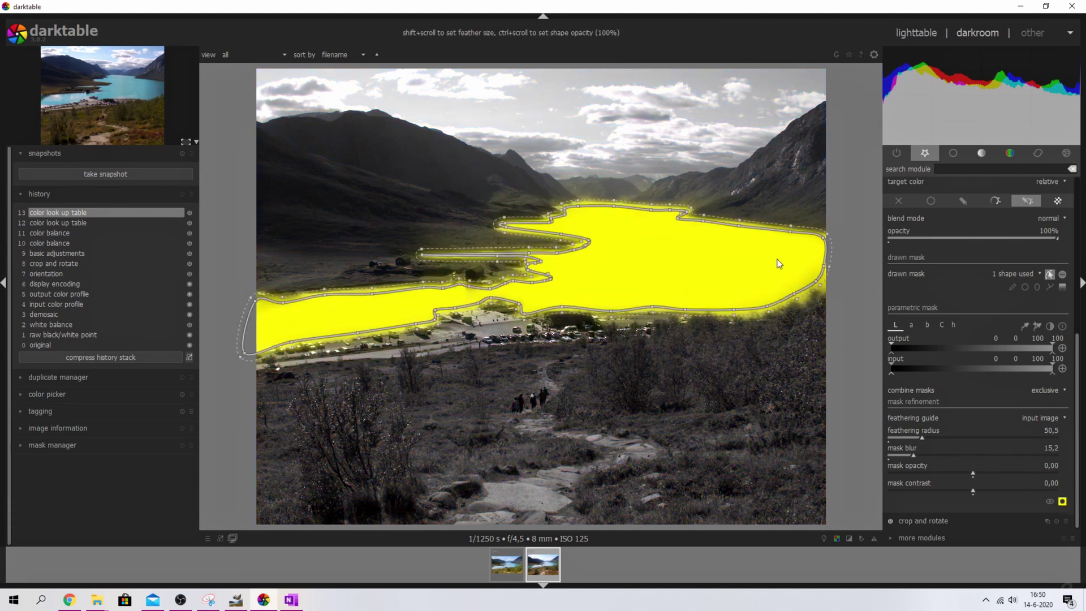
mouse_move(975, 473)
mouse_down()
mouse_move(1055, 473)
mouse_move(870, 456)
mouse_move(1046, 483)
mouse_move(959, 487)
mouse_up()
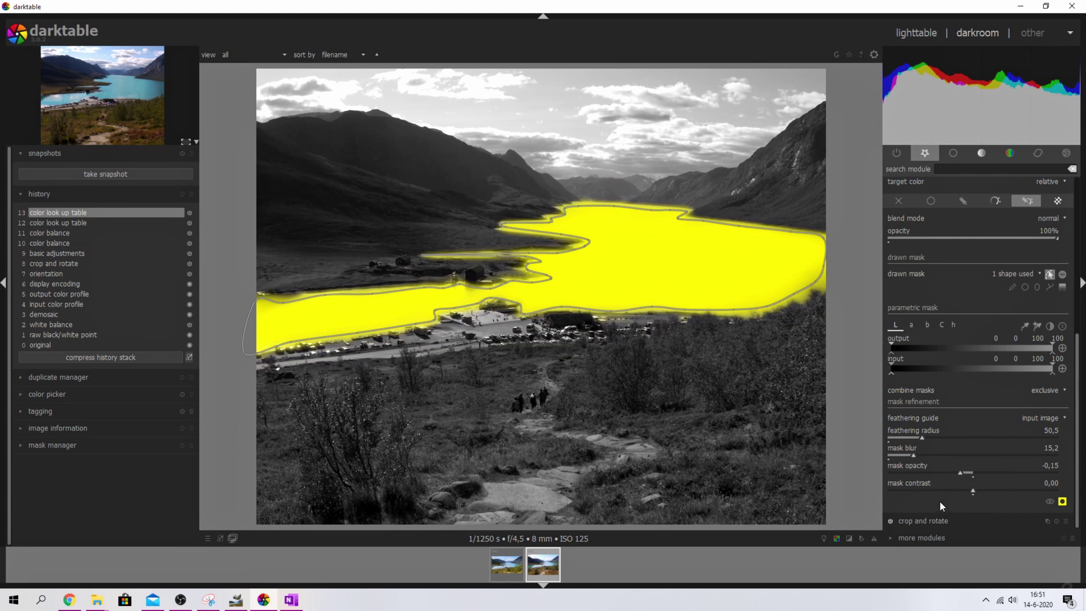
mouse_move(973, 490)
mouse_down()
mouse_move(1079, 491)
mouse_move(894, 501)
mouse_move(1047, 517)
mouse_move(1016, 521)
mouse_move(965, 497)
mouse_move(977, 499)
mouse_up()
click(1062, 501)
click(1050, 274)
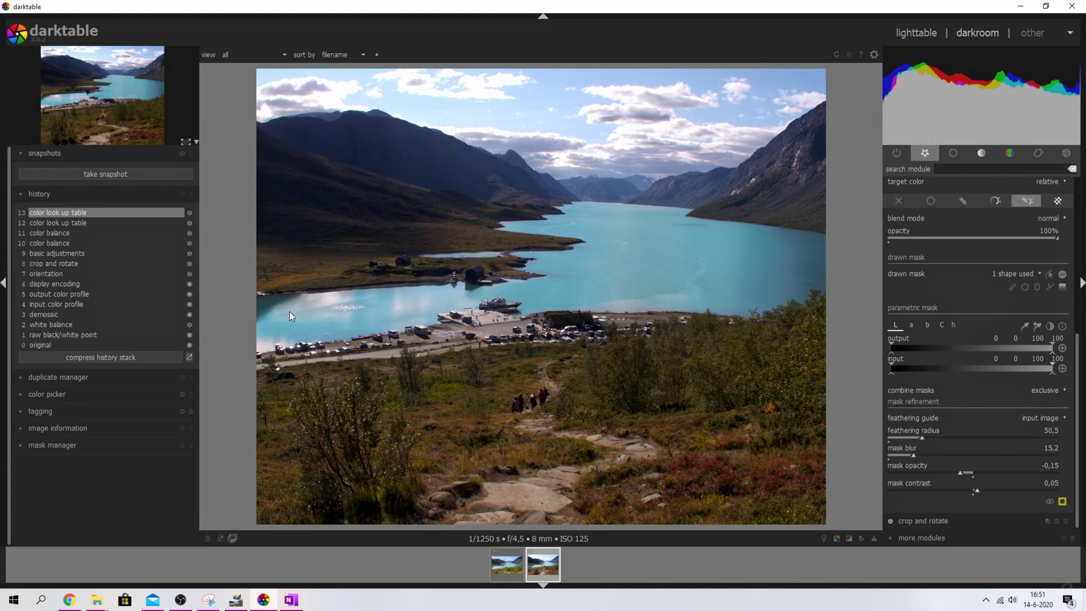
scroll(1077, 399, up, 5)
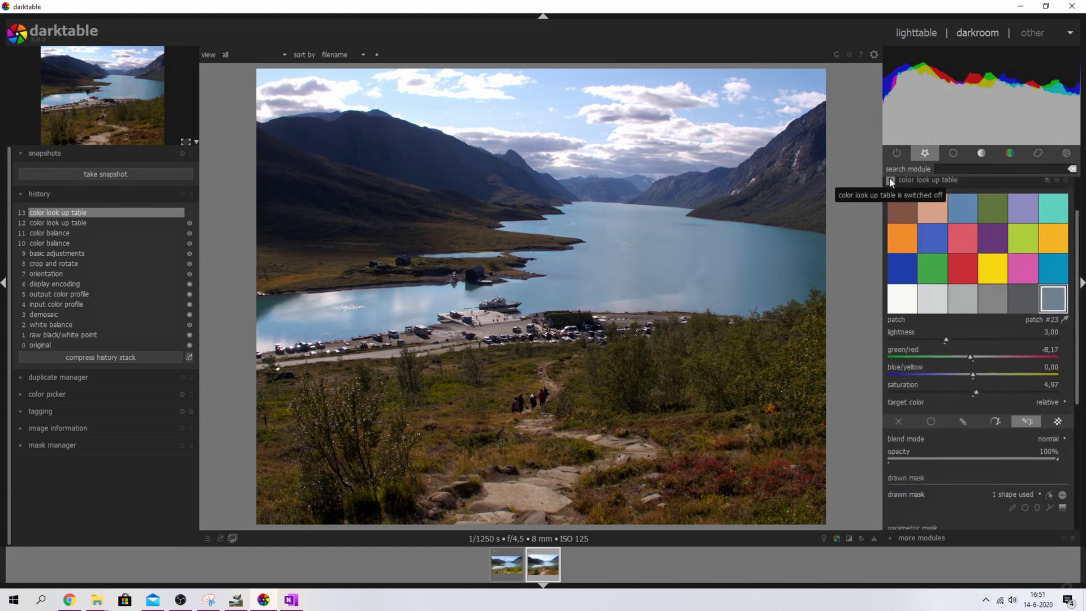
drag(1074, 290, 1070, 368)
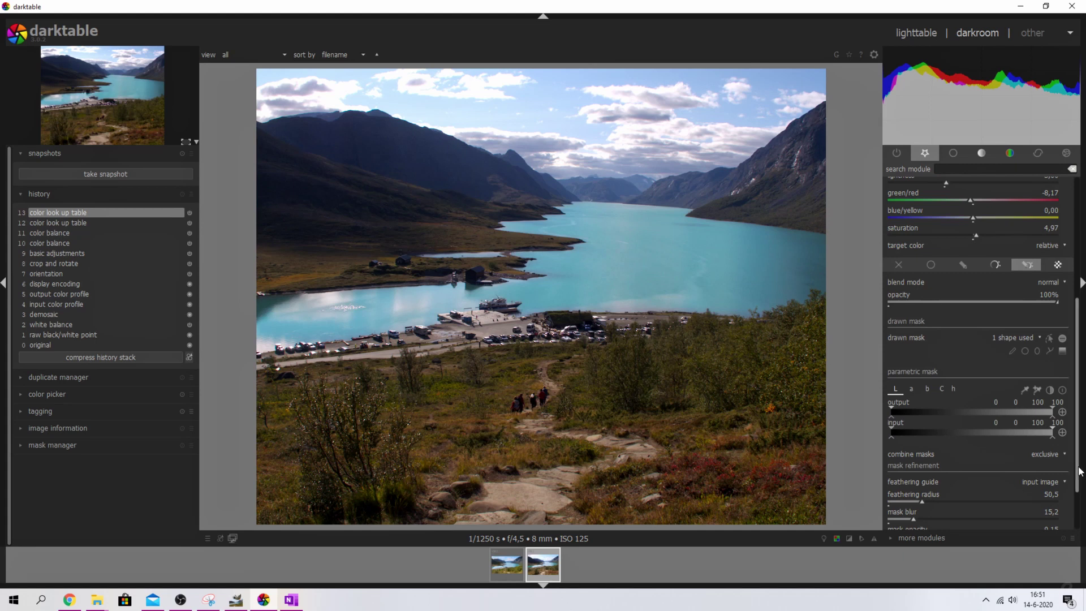
scroll(1075, 467, down, 2)
click(1062, 501)
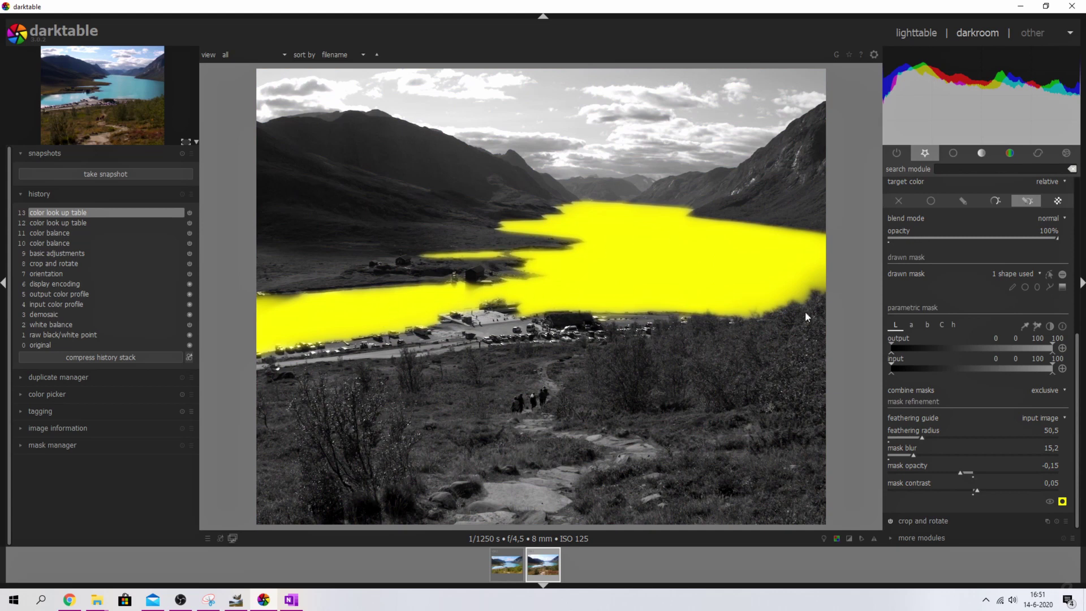
Browse the parametric mask's a, b, chroma and hue channels.
click(911, 326)
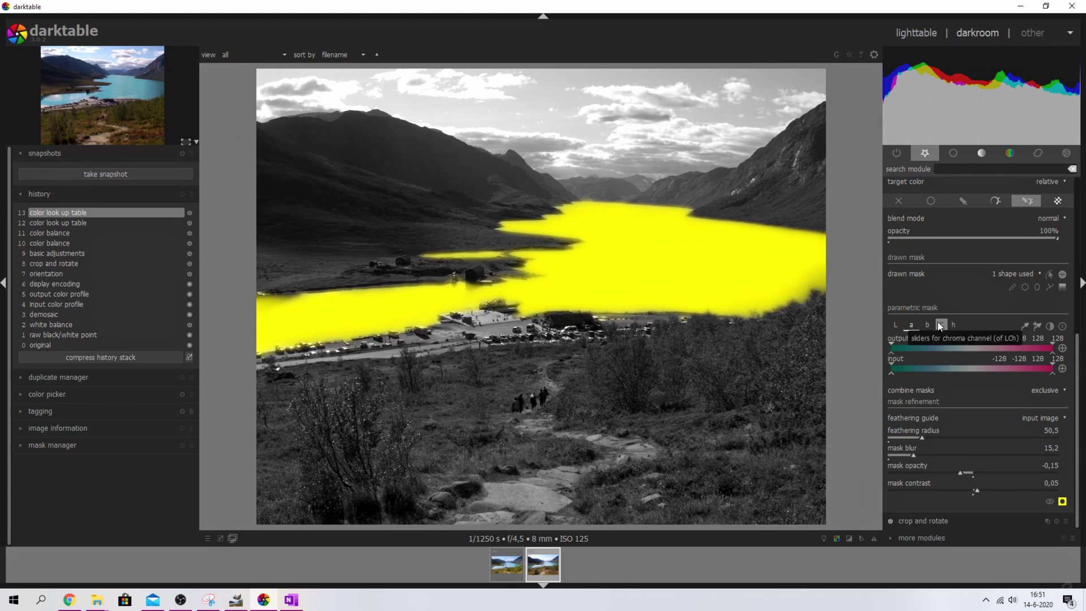
click(926, 325)
click(940, 325)
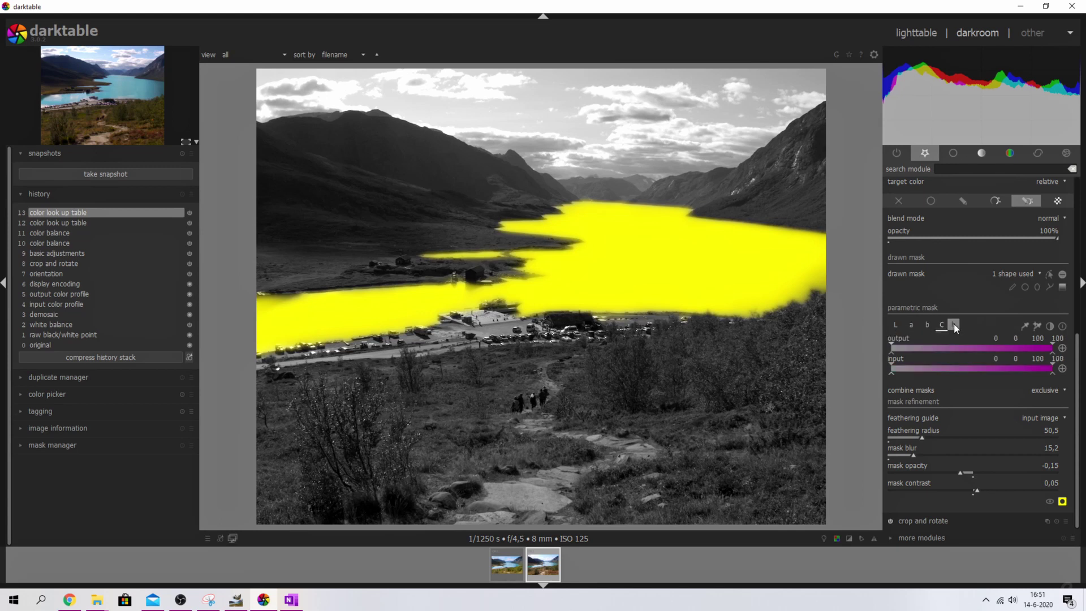
click(953, 325)
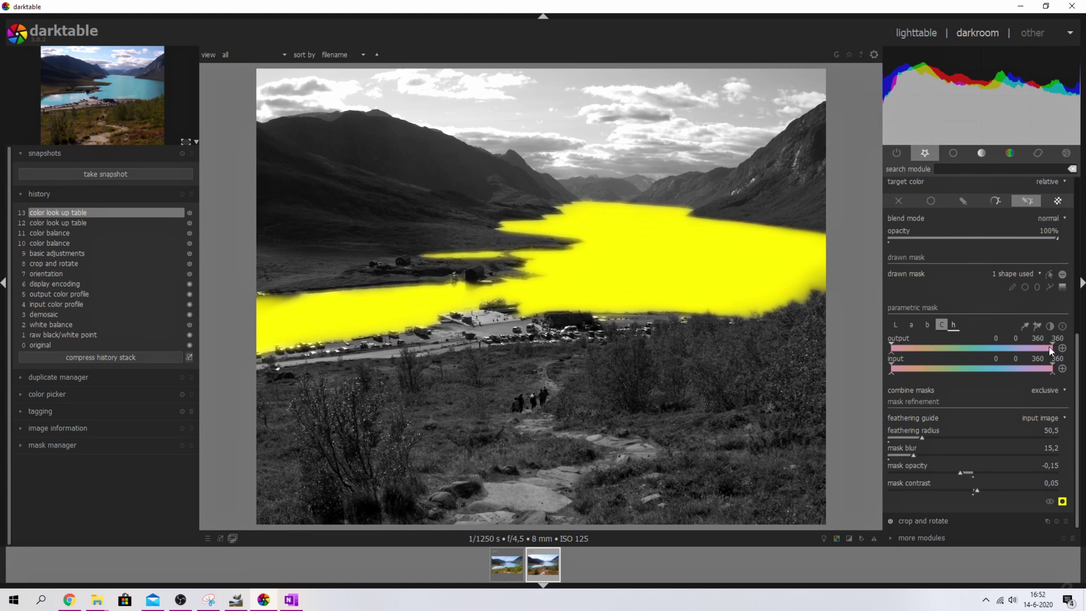
Try narrower output hue ranges, then leave the hue range fully open at 0–360.
mouse_move(1053, 347)
mouse_down()
mouse_move(894, 346)
mouse_move(1038, 356)
mouse_move(1016, 358)
mouse_move(1018, 346)
mouse_up()
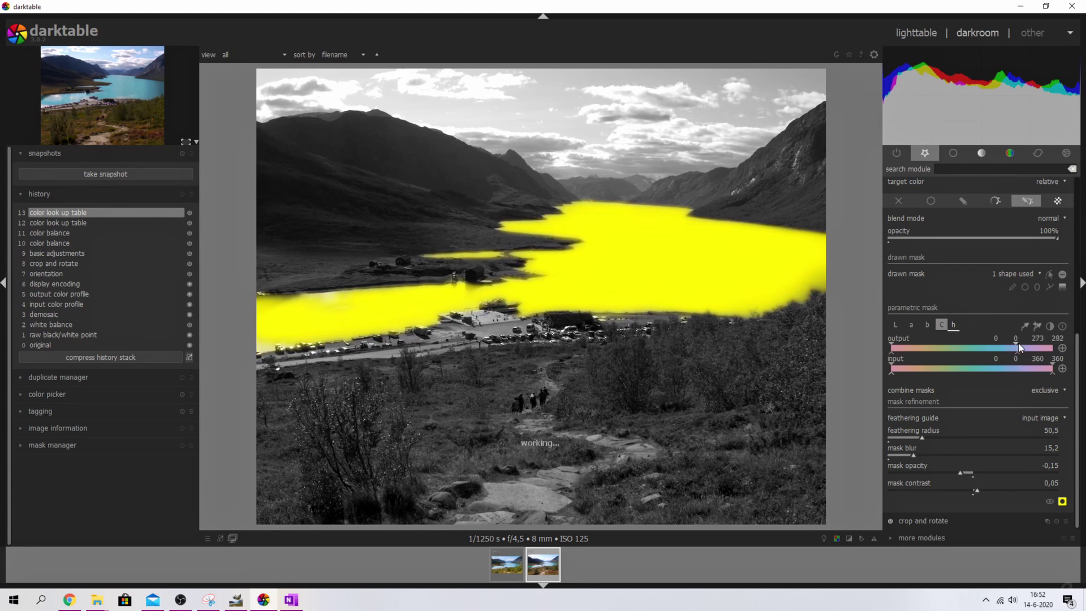
mouse_move(892, 346)
mouse_down()
mouse_move(990, 348)
mouse_move(969, 351)
mouse_up()
click(891, 350)
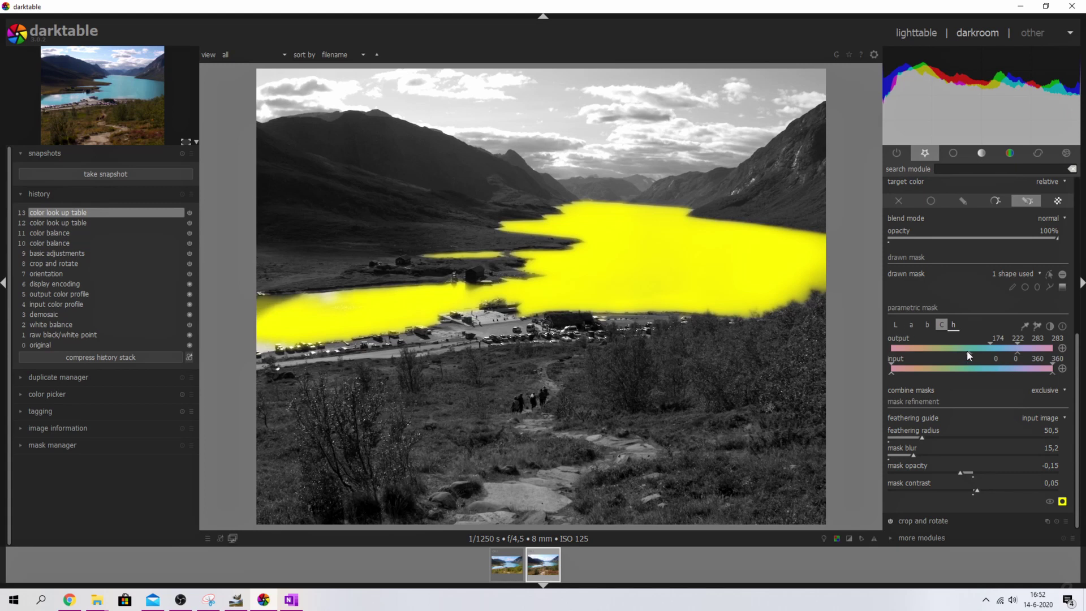
drag(989, 350, 867, 352)
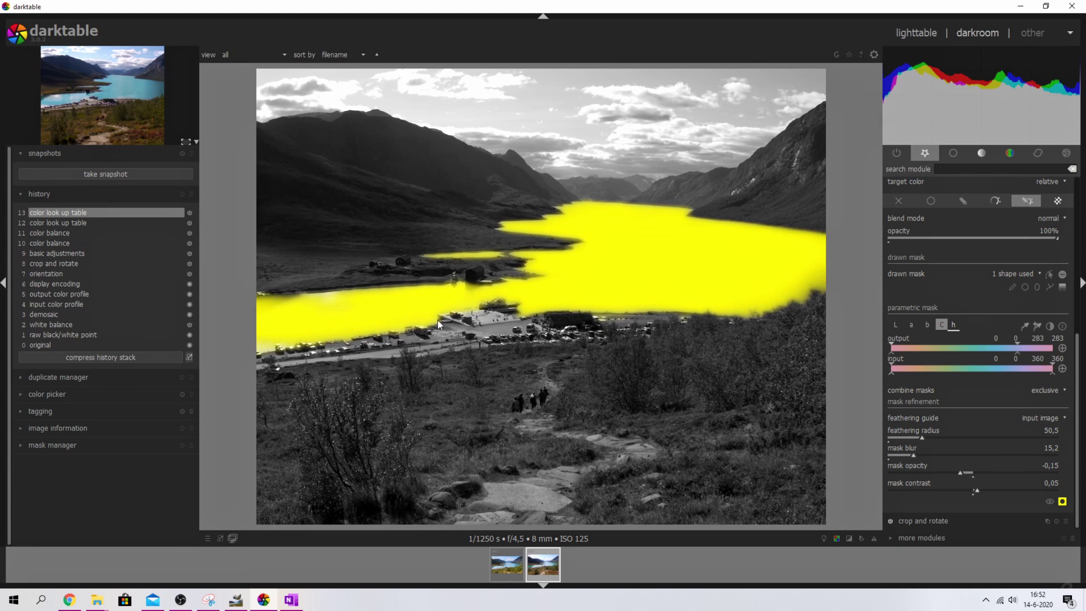
drag(1017, 347, 1061, 349)
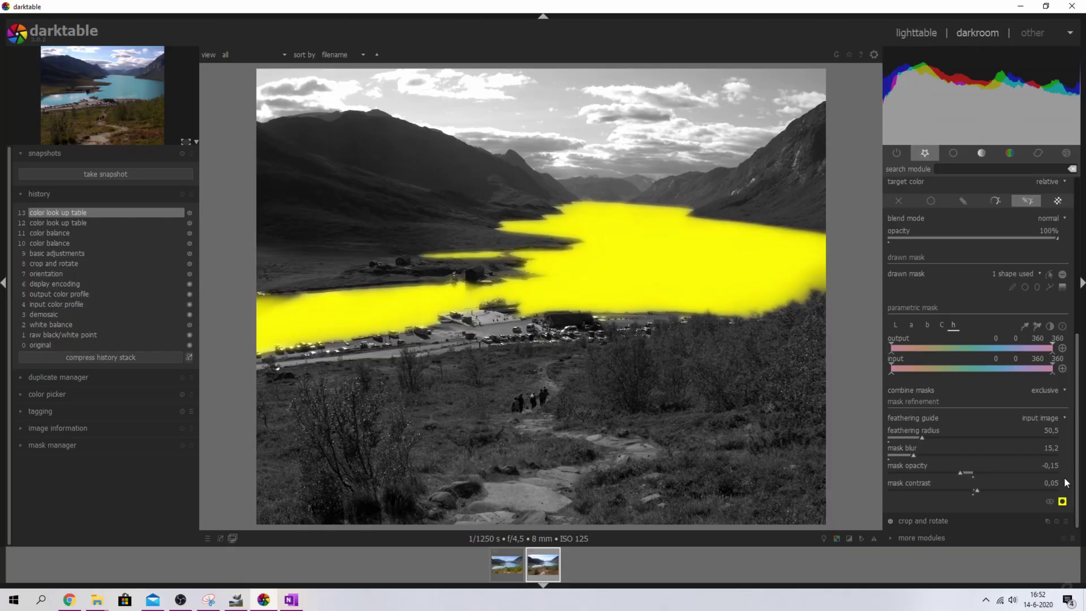
Hide the yellow mask overlay and scroll the module panel back to the patch grid.
click(1062, 501)
scroll(950, 317, up, 8)
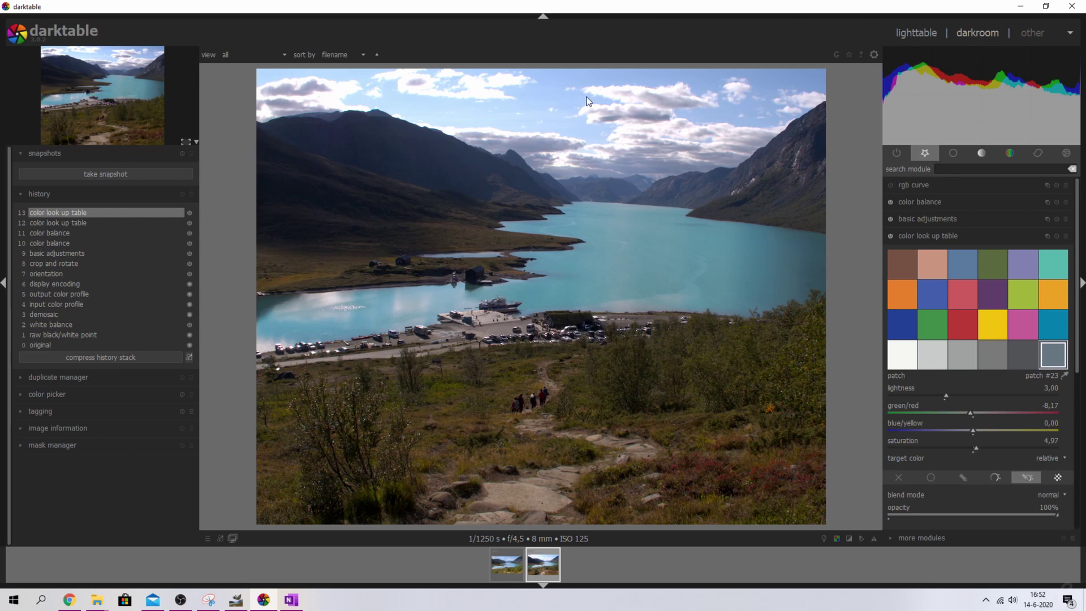
Add a new look-up table instance with sampled sky patch #23 at green/red -6,78, saturation 1,91.
click(1046, 236)
click(1006, 244)
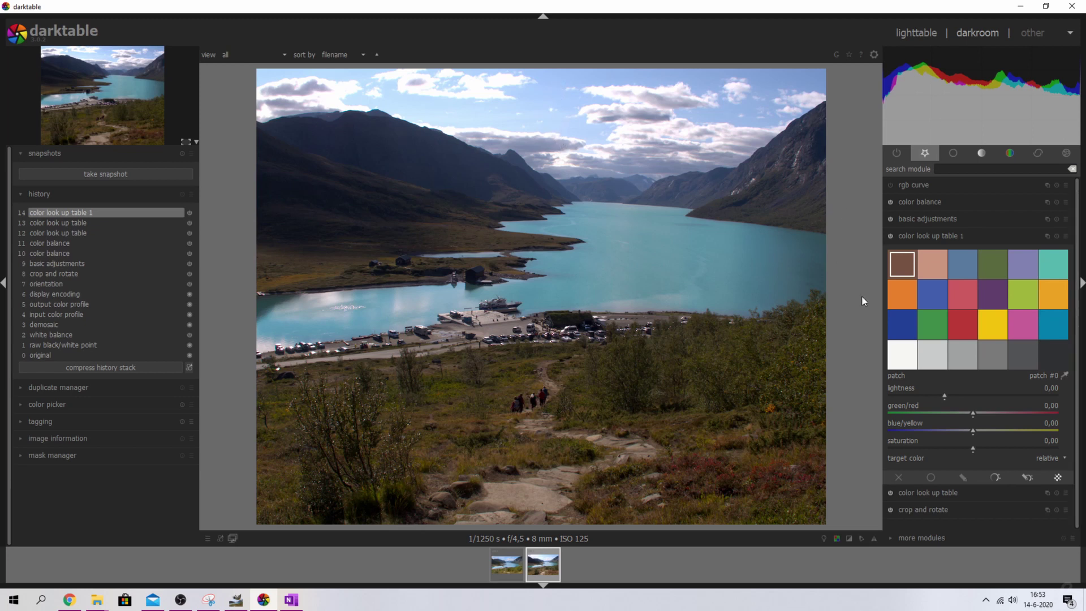
click(1022, 354)
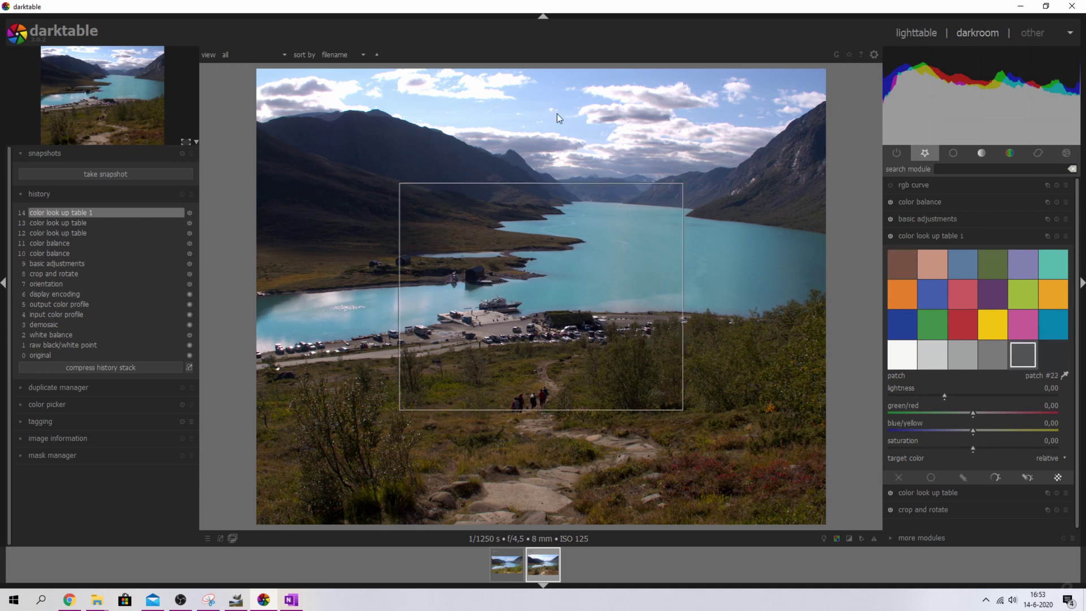
click(532, 102)
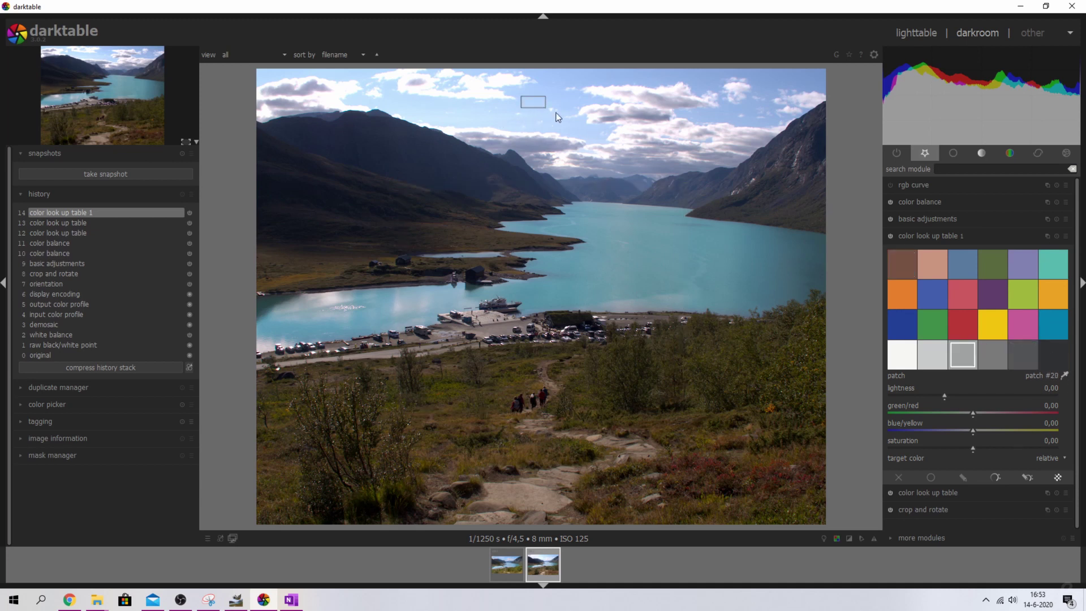
shift+click(1053, 358)
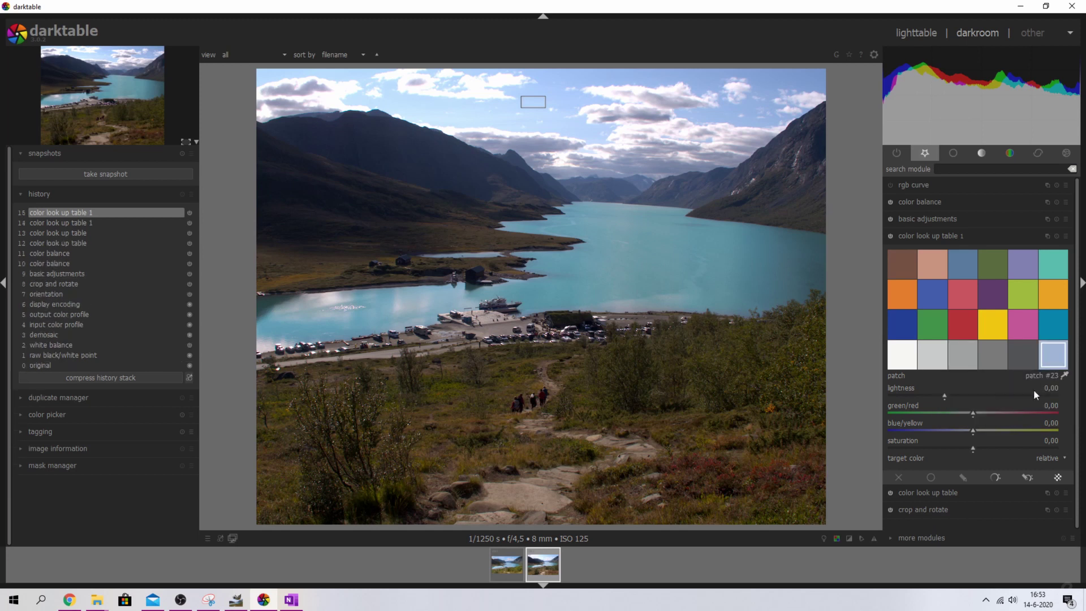
drag(980, 416, 971, 417)
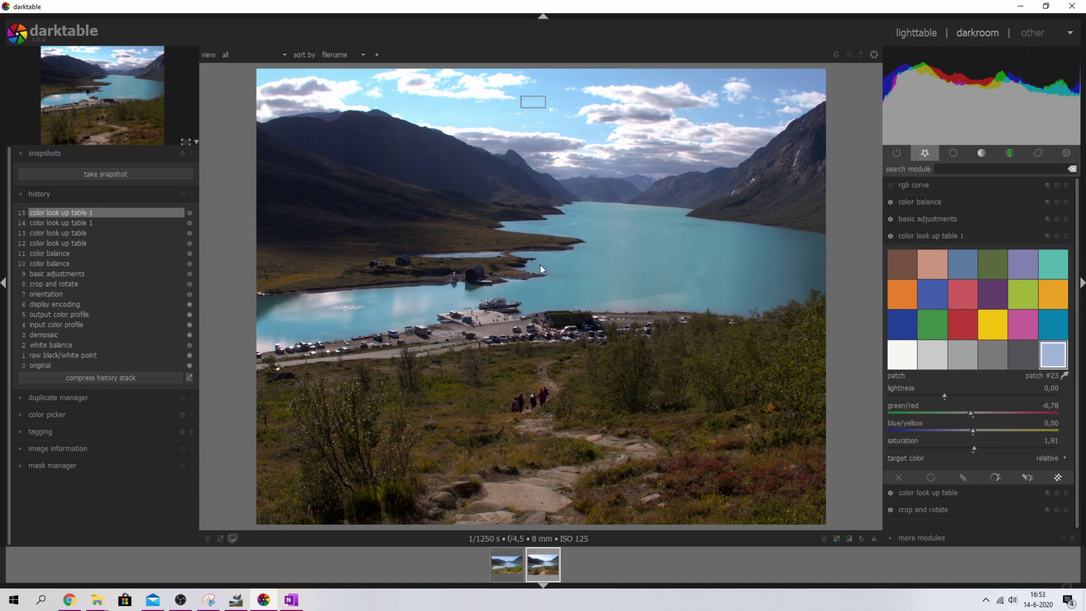
Create another look-up table instance and add the sampled dark mountainside colour as a patch.
click(1047, 235)
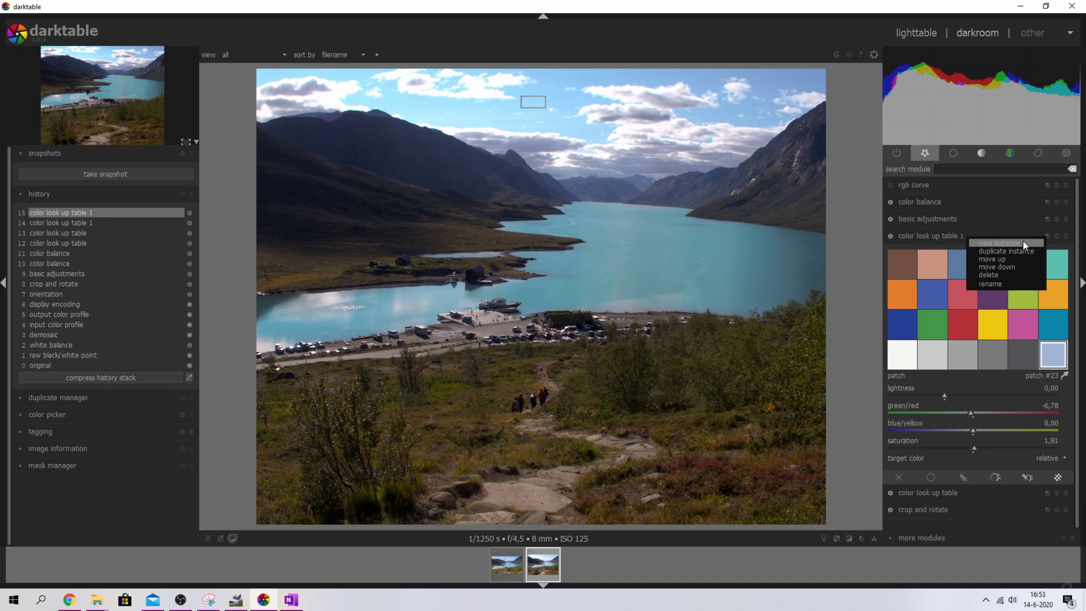
click(1006, 244)
click(1063, 376)
drag(399, 149, 462, 171)
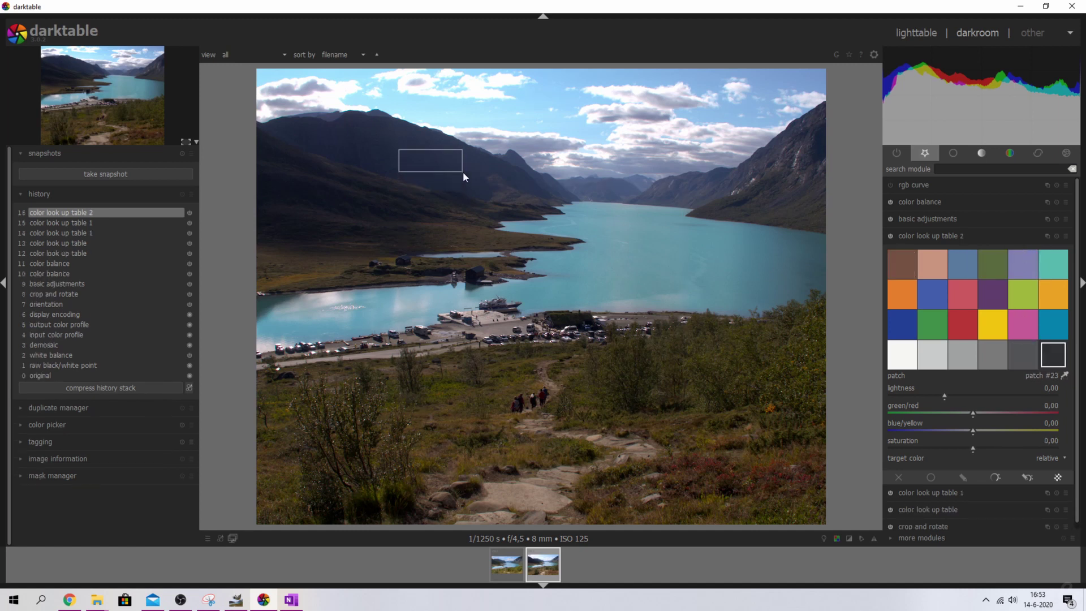
click(1052, 351)
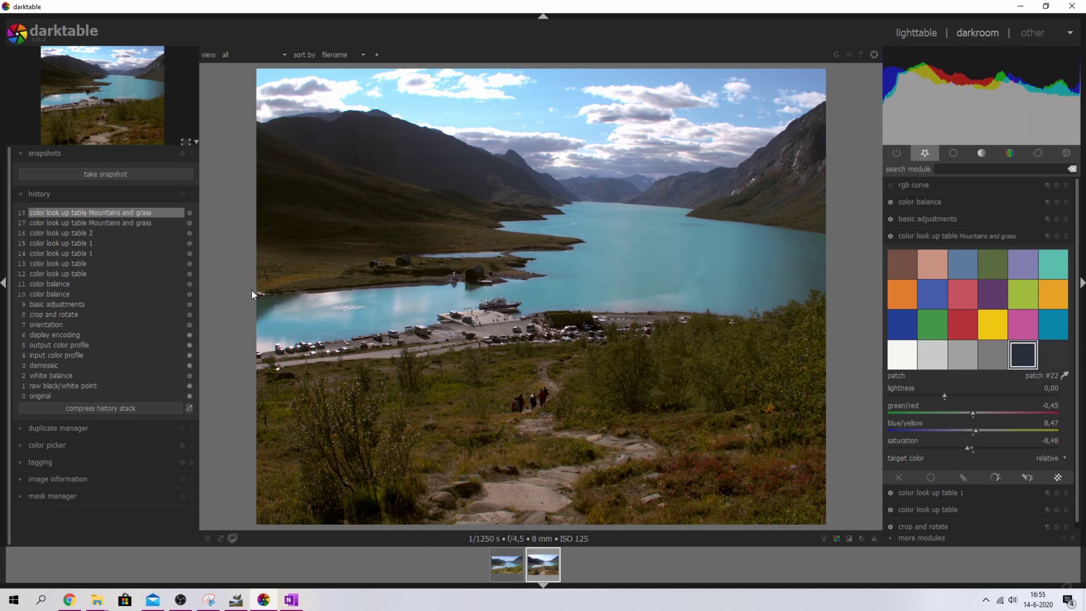
click(43, 283)
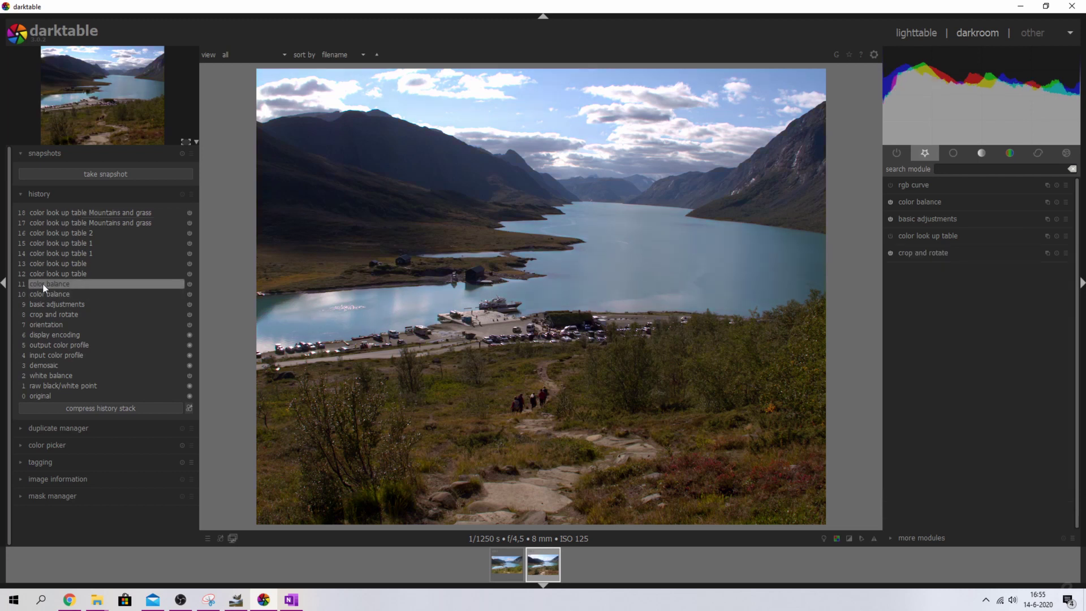
click(58, 214)
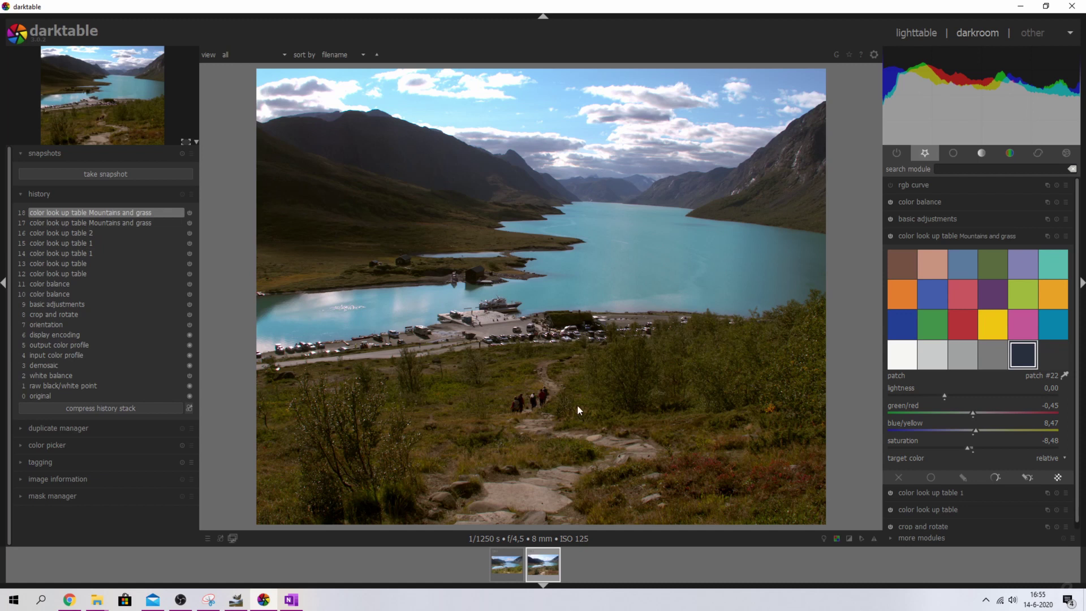
click(941, 236)
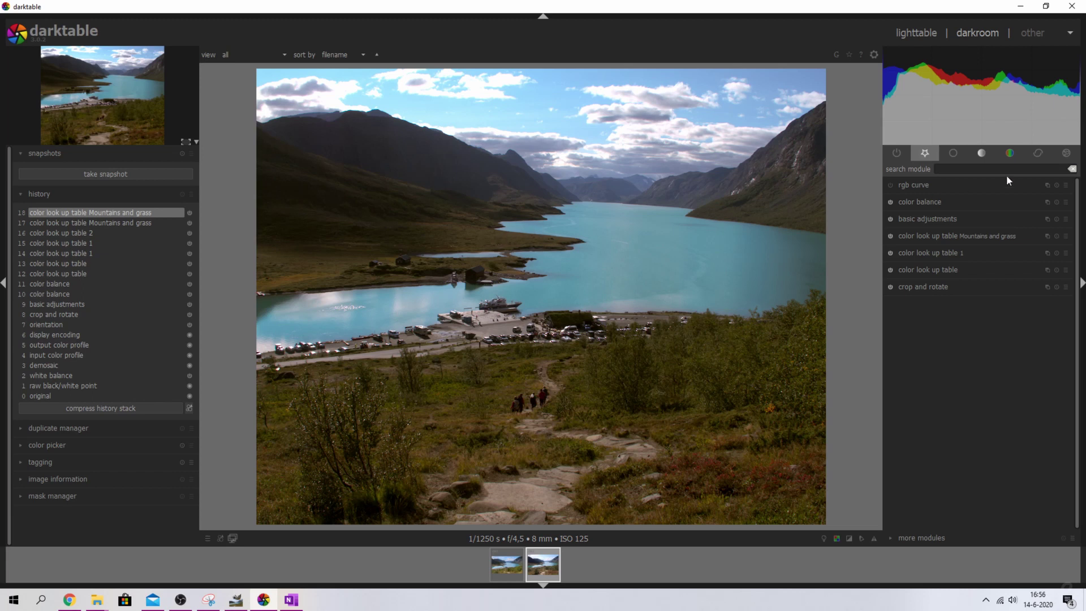
Find 'tone equalizer' in the module search and enable it.
mouse_move(1020, 126)
text(tone eqa)
key(BackSpace)
text(ua)
click(892, 186)
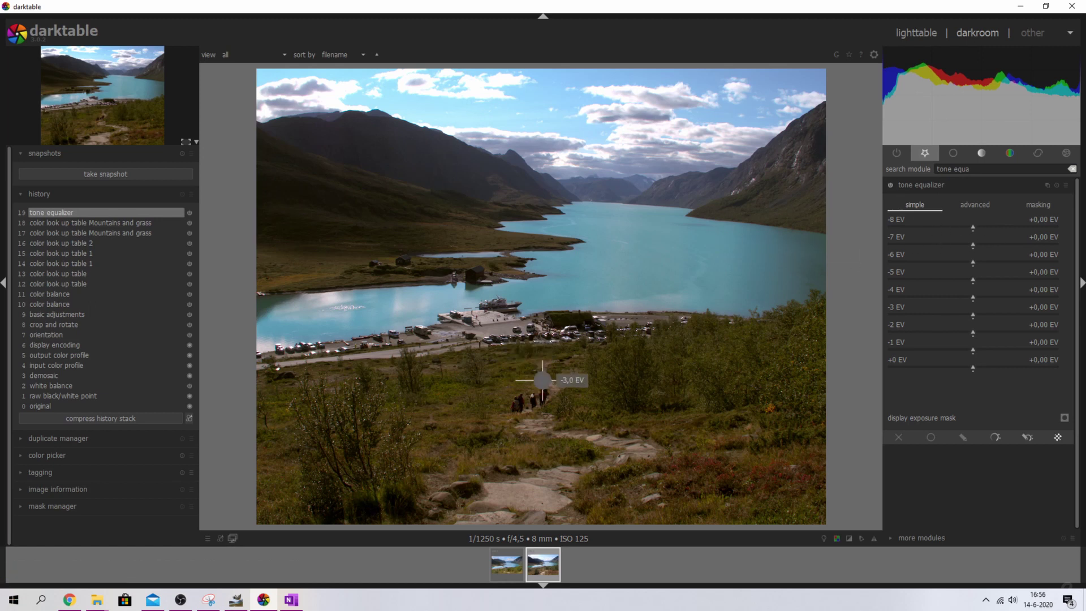
Look through the tone equalizer presets without choosing one, then try scroll brightening.
click(1065, 185)
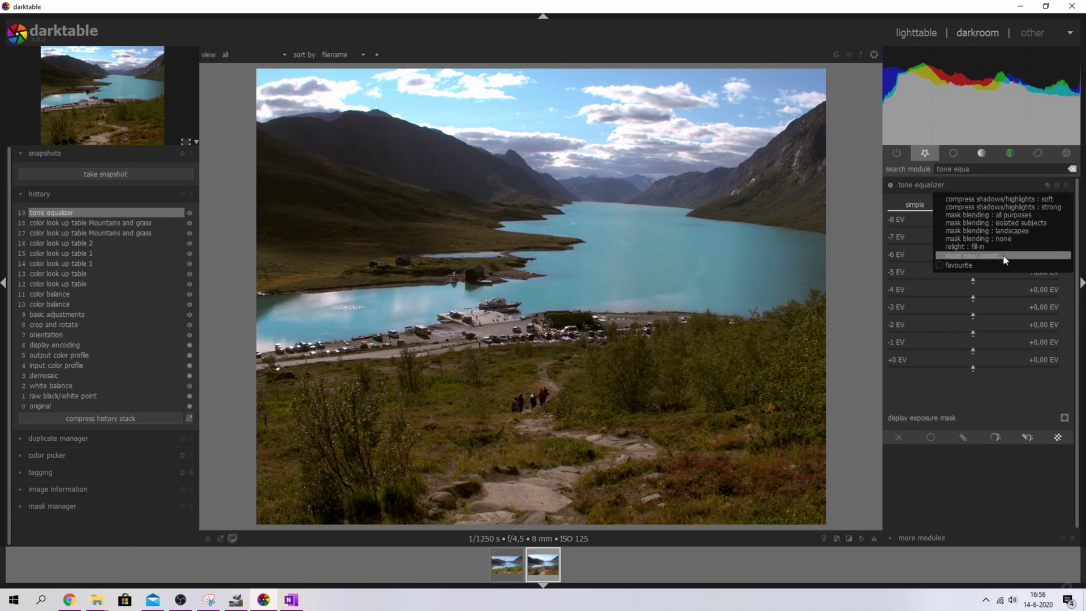
click(979, 264)
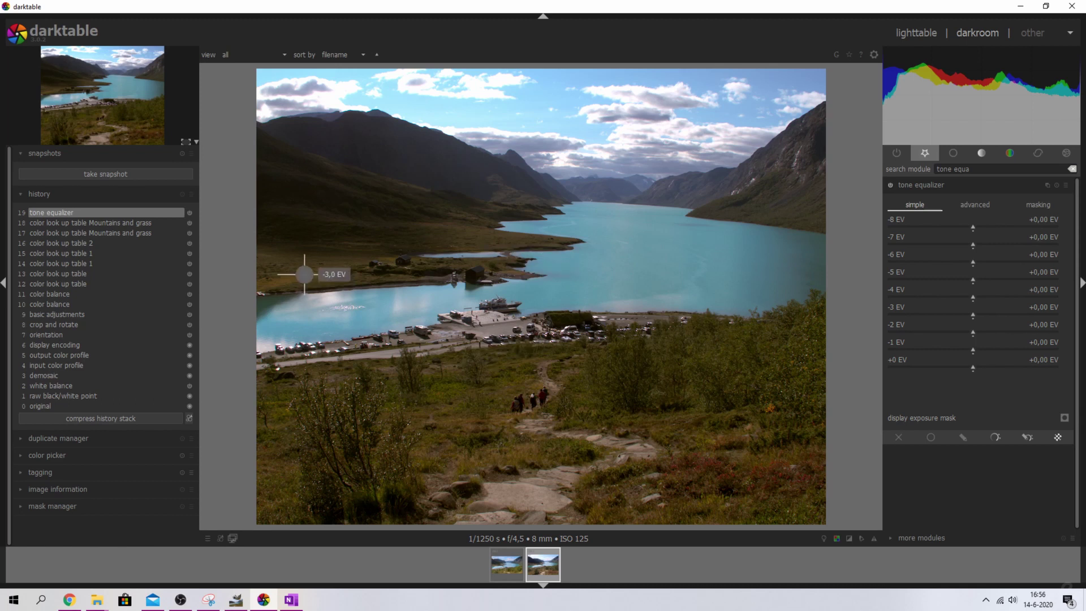
scroll(728, 432, up, 5)
scroll(729, 433, up, 5)
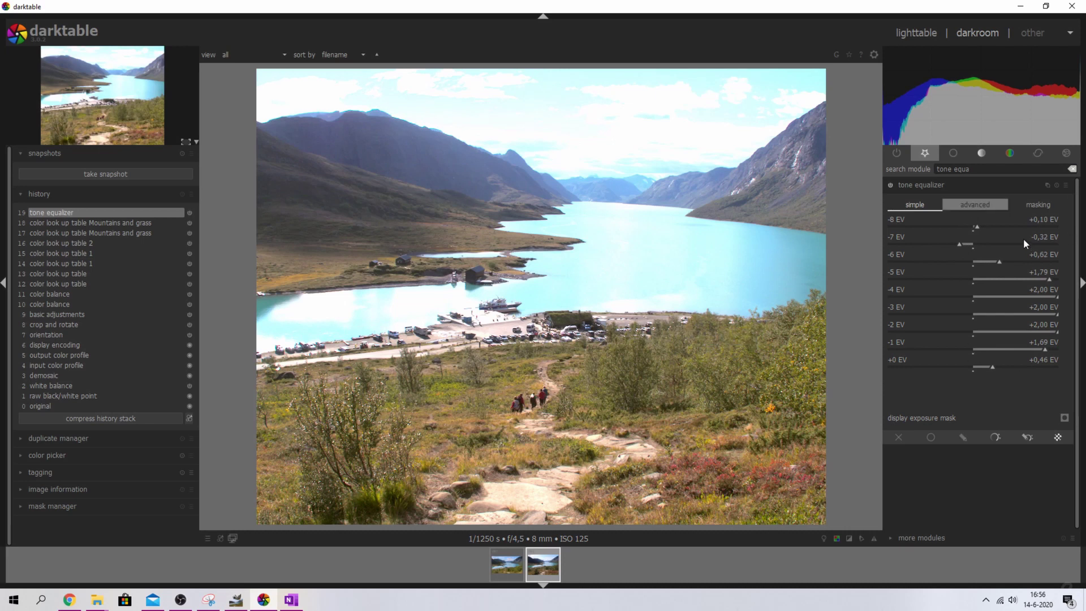
Reset the tone equalizer to neutral and bring up its advanced curve.
click(1056, 185)
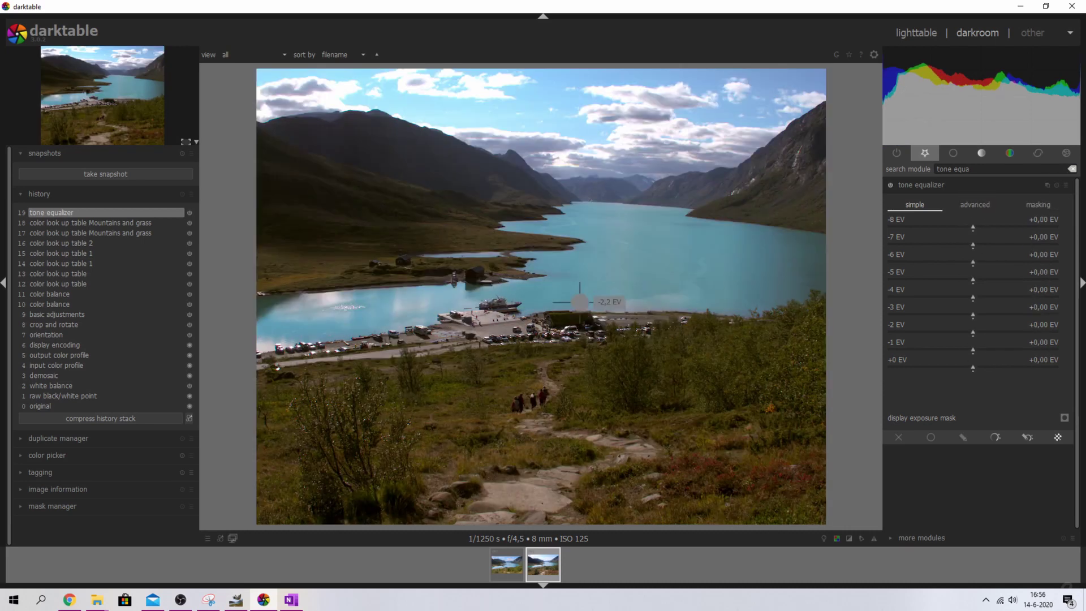
scroll(579, 301, up, 5)
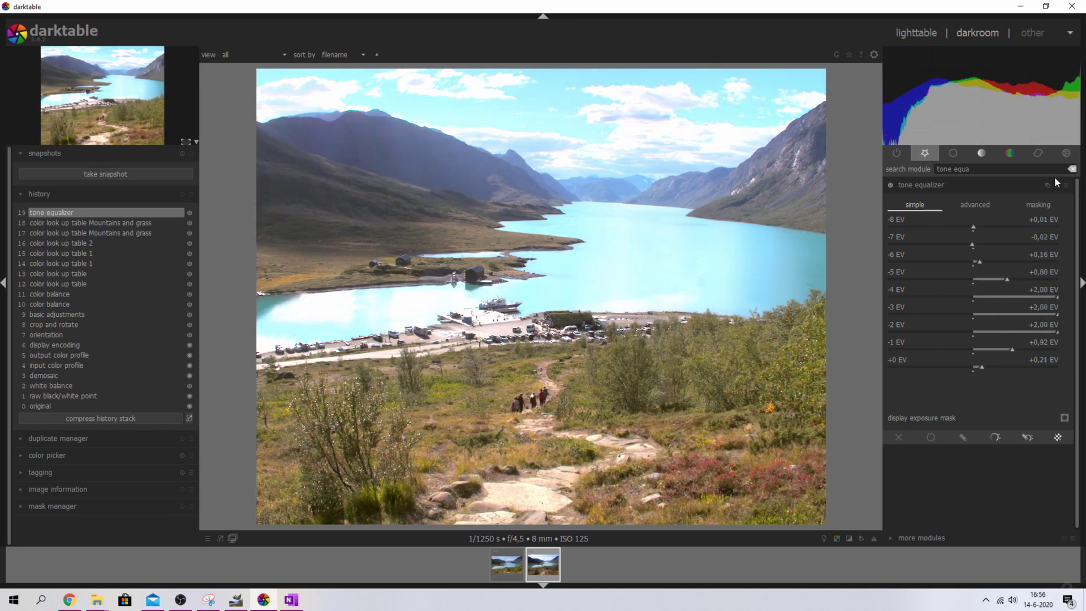
click(1055, 185)
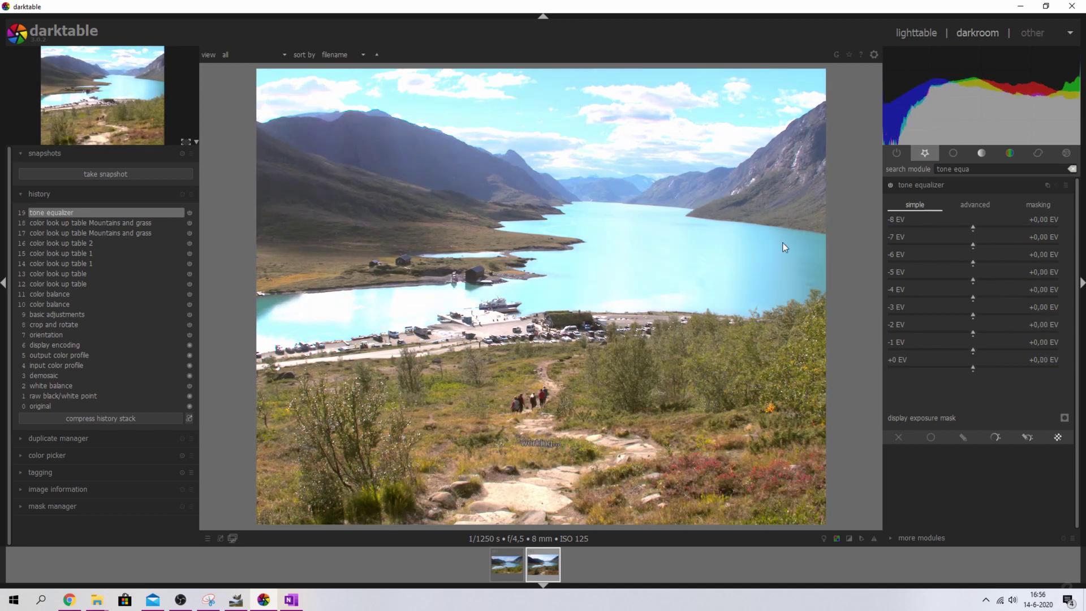
scroll(569, 312, up, 2)
scroll(570, 313, up, 3)
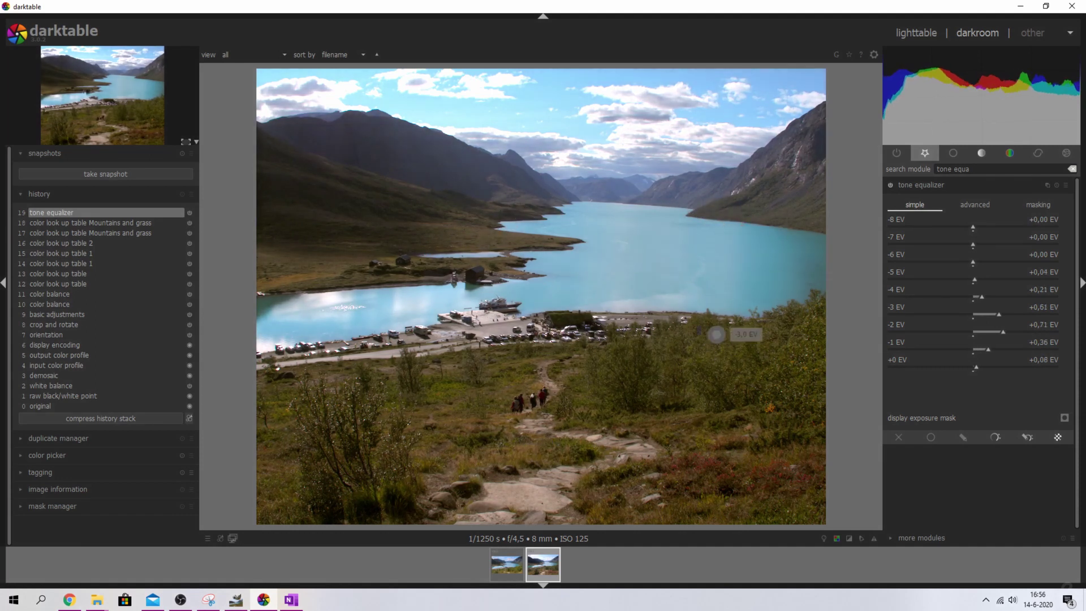
scroll(671, 405, up, 3)
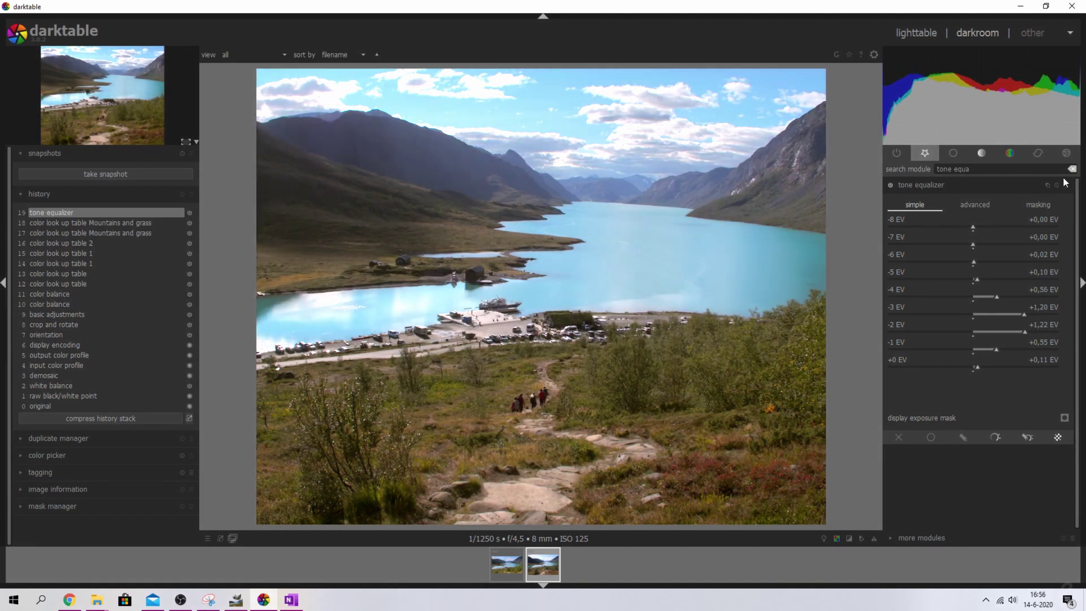
click(1047, 185)
click(981, 203)
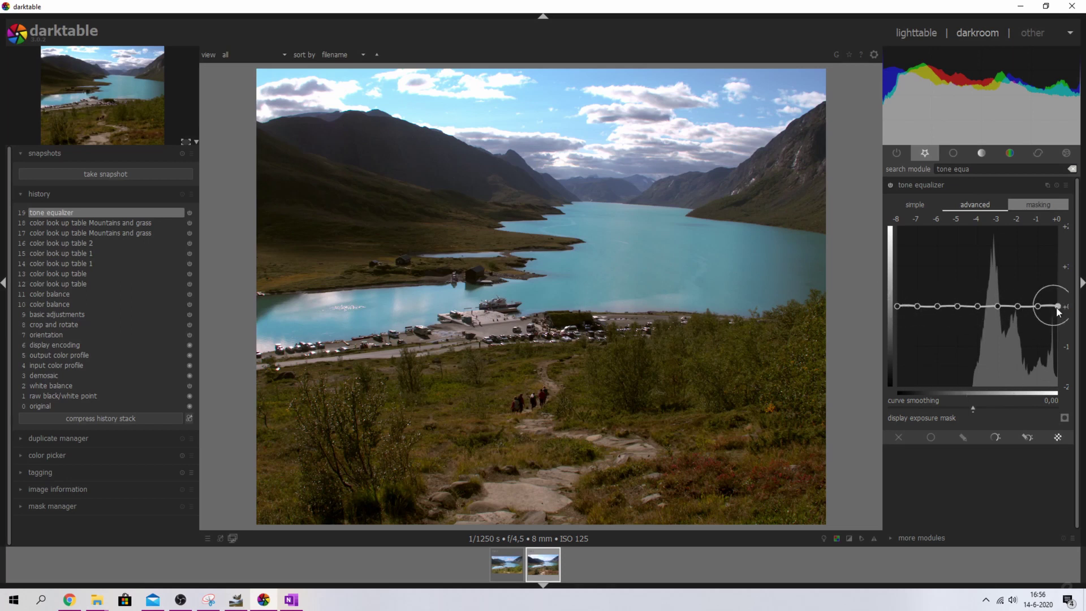
Set the tone equalizer mask to -1,32 EV exposure and +1,51 EV contrast compensation.
click(1039, 207)
drag(973, 354, 1005, 374)
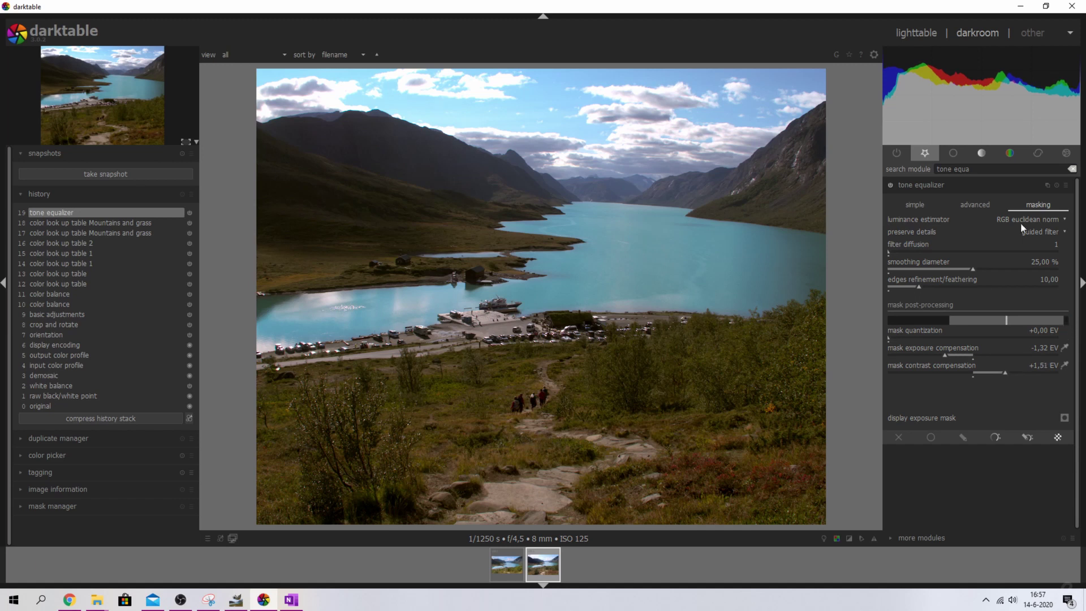
click(980, 208)
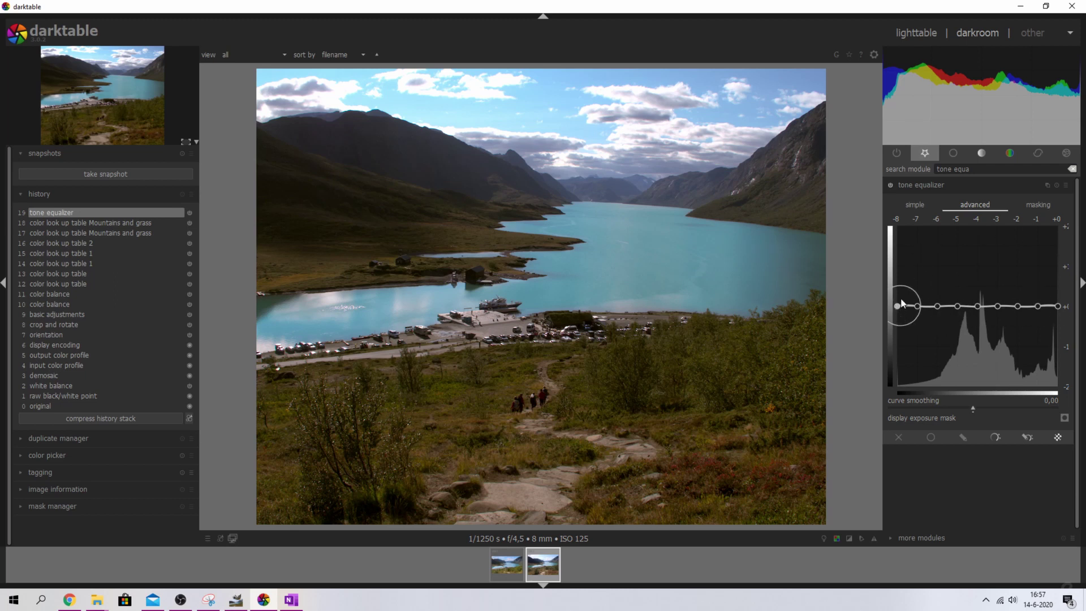
Flatten the tone equalizer curve, then raise the bands from -8 to -1 EV.
scroll(986, 258, up, 5)
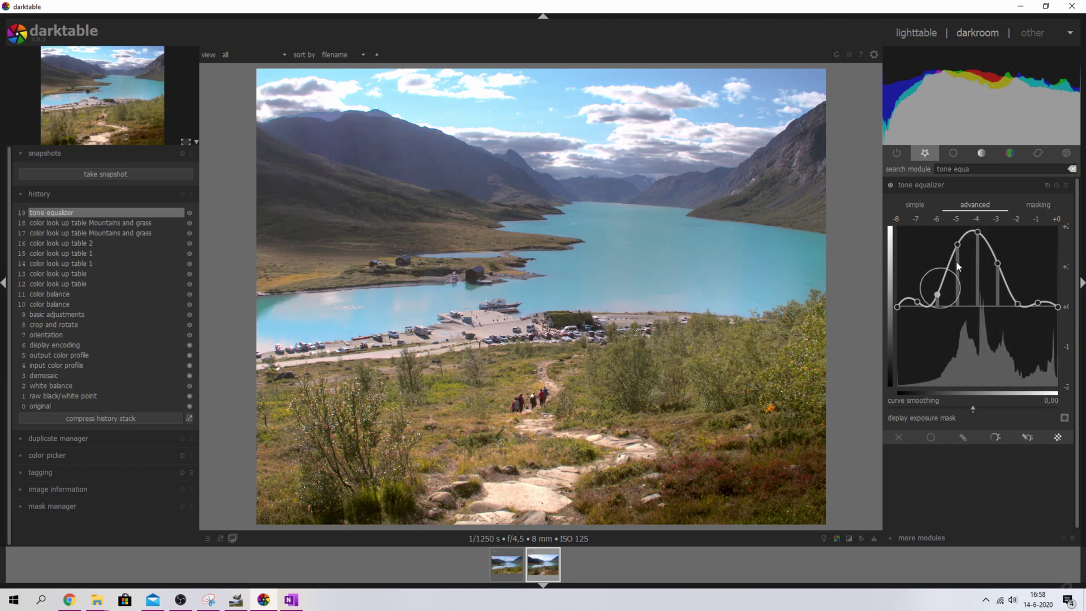
double_click(984, 249)
scroll(964, 300, up, 2)
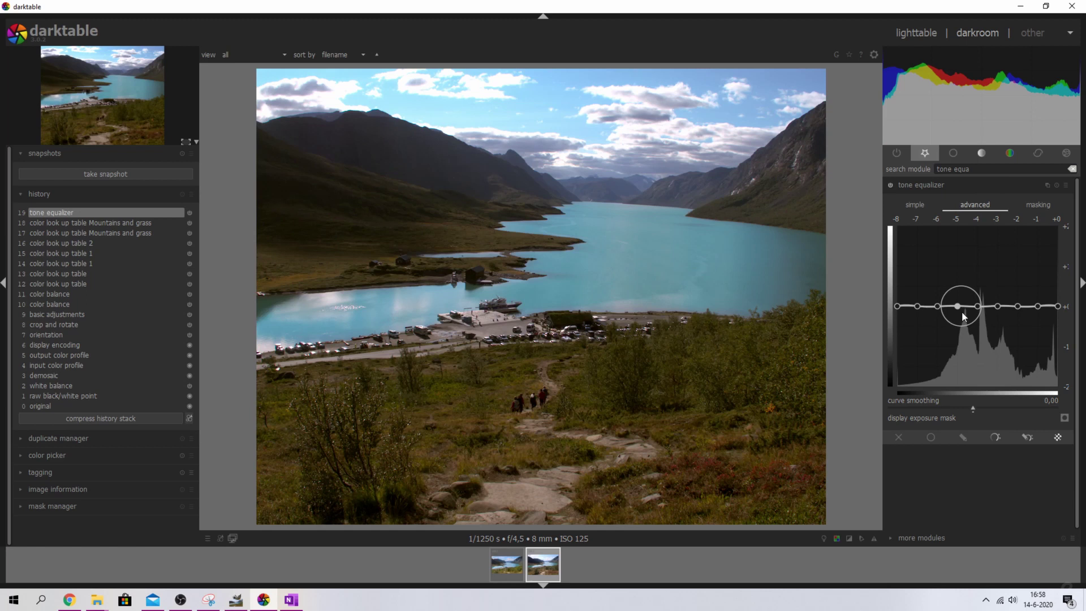
scroll(995, 296, up, 3)
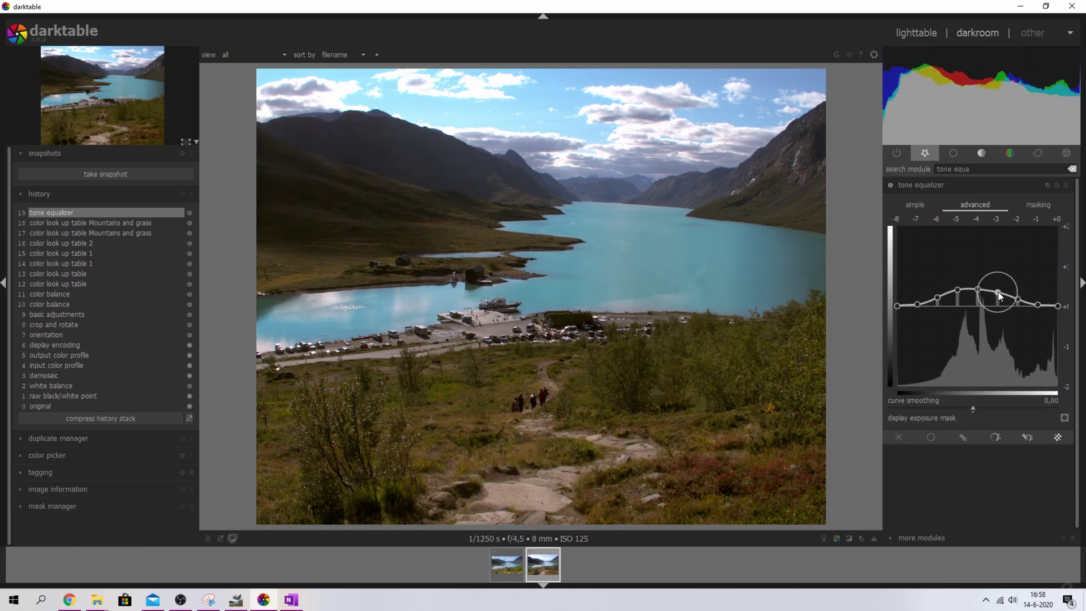
scroll(967, 282, up, 3)
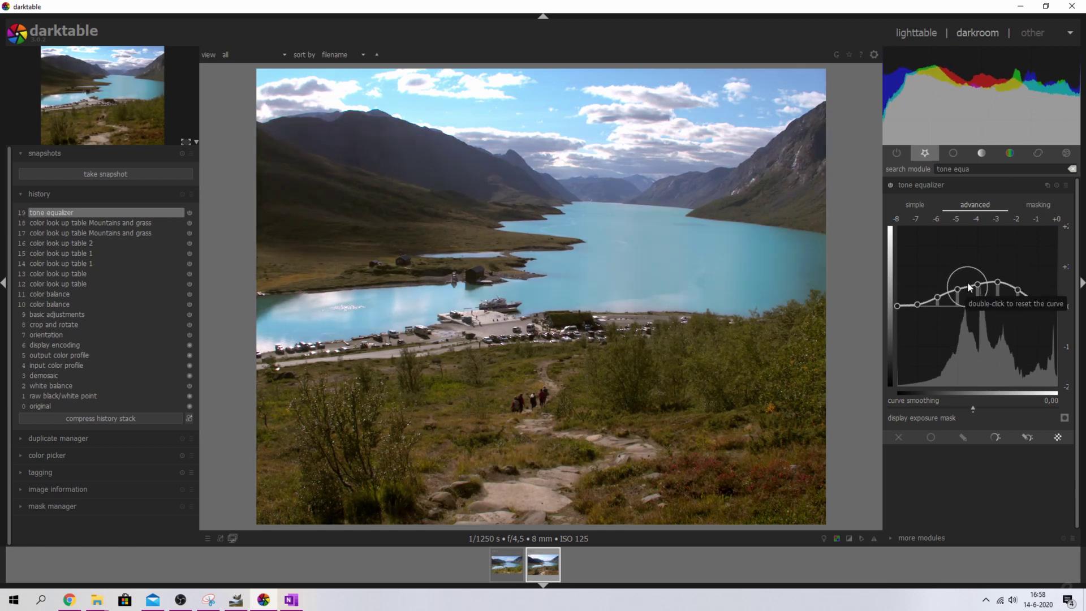
scroll(913, 289, up, 3)
scroll(913, 286, up, 2)
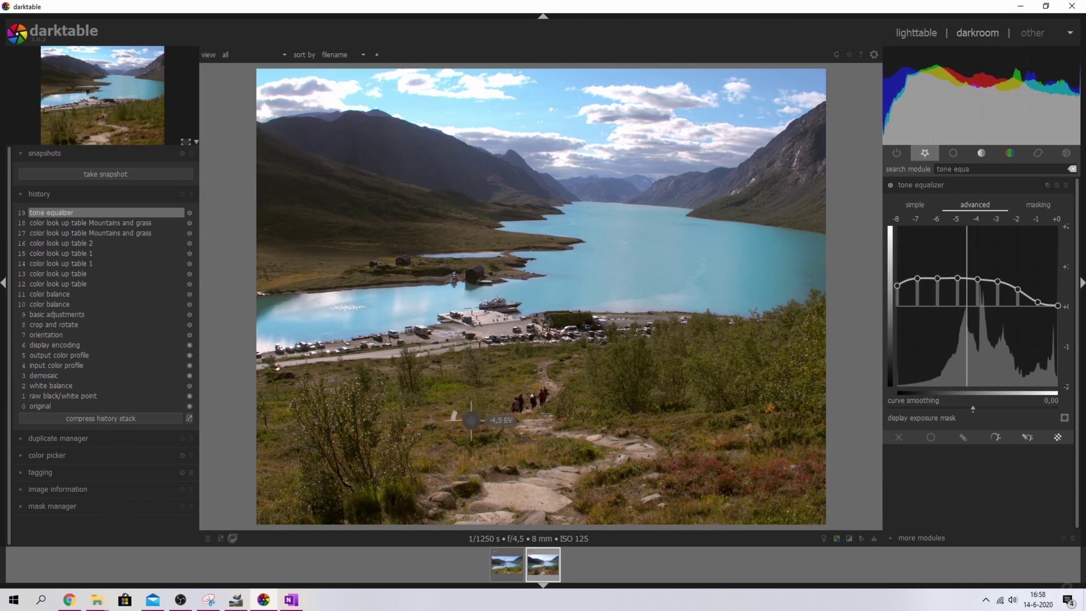
scroll(1022, 284, up, 2)
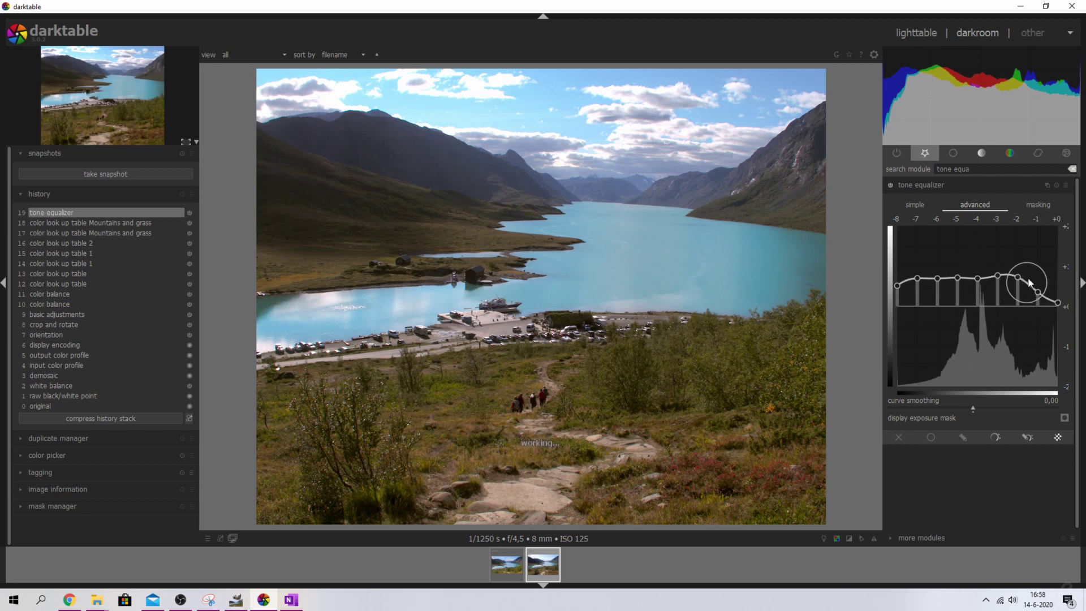
scroll(1051, 299, up, 1)
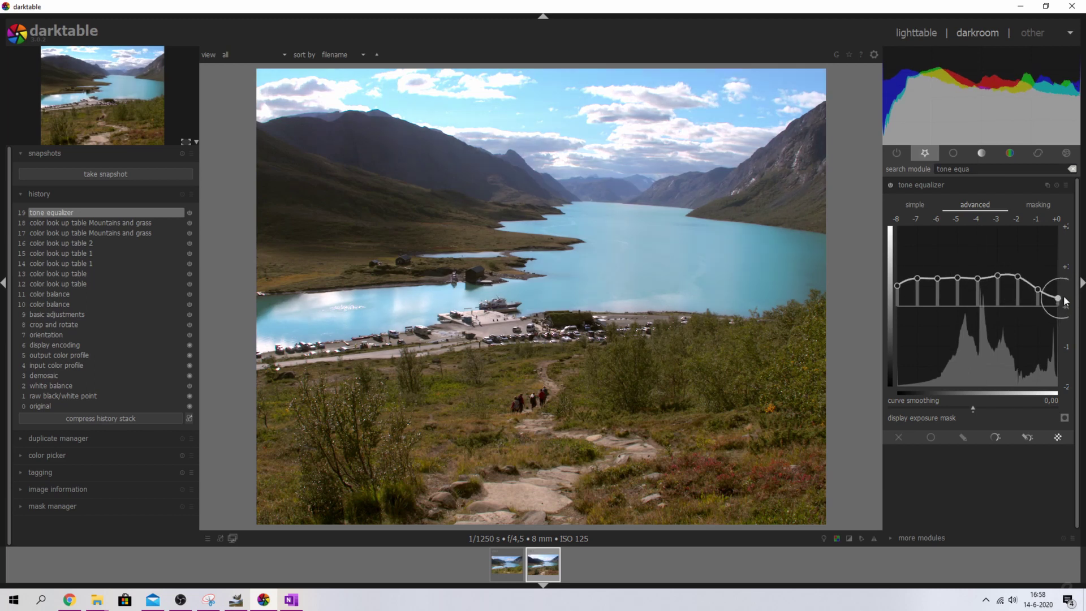
Lift the curve peak near -5 EV and compare with the pre-equalizer history state.
drag(959, 283, 968, 264)
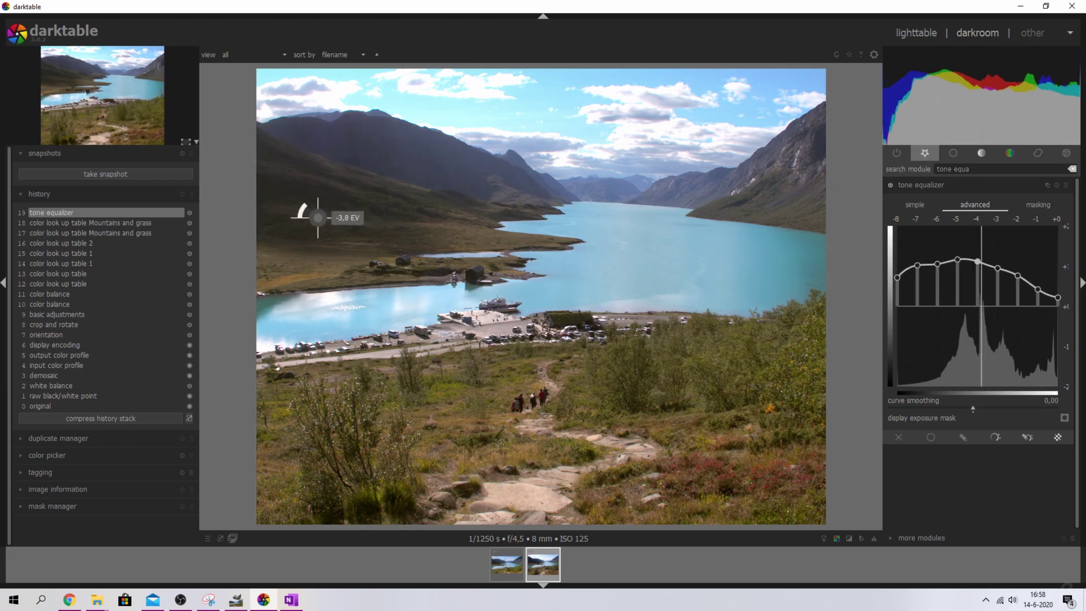
click(65, 294)
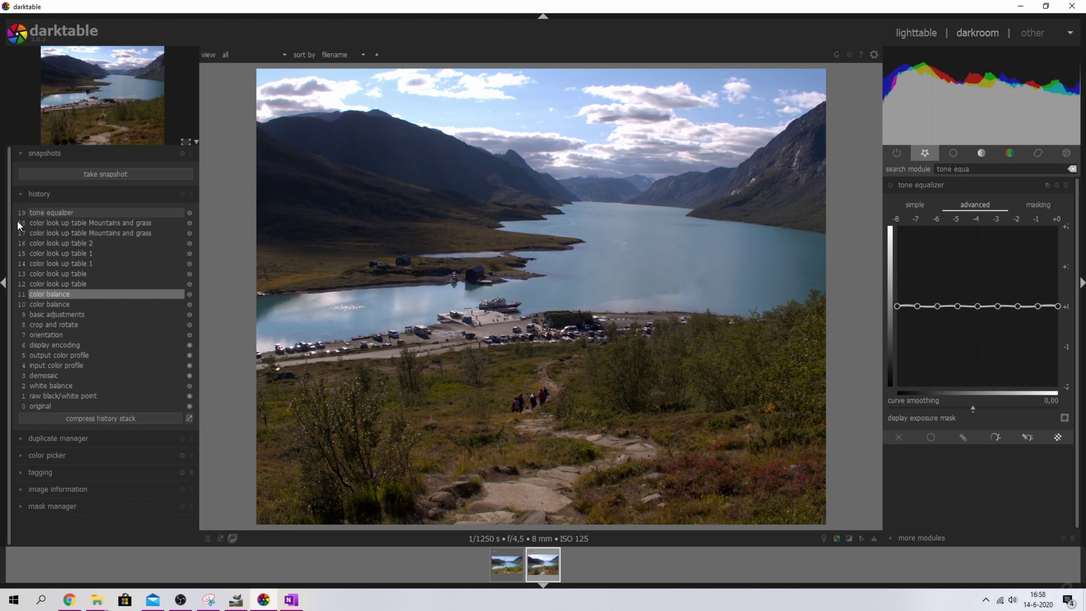
click(50, 212)
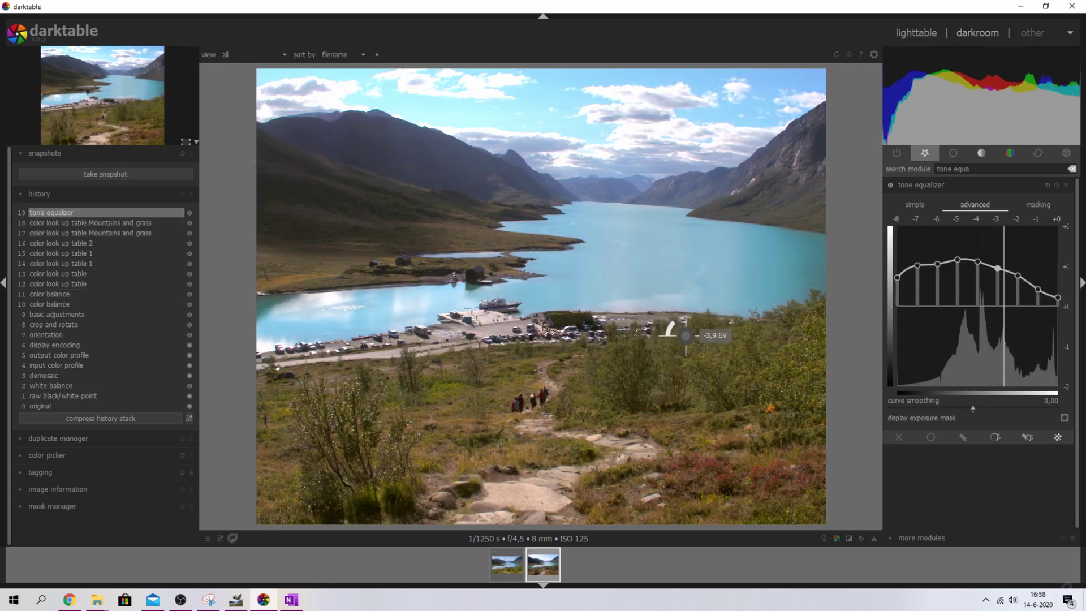
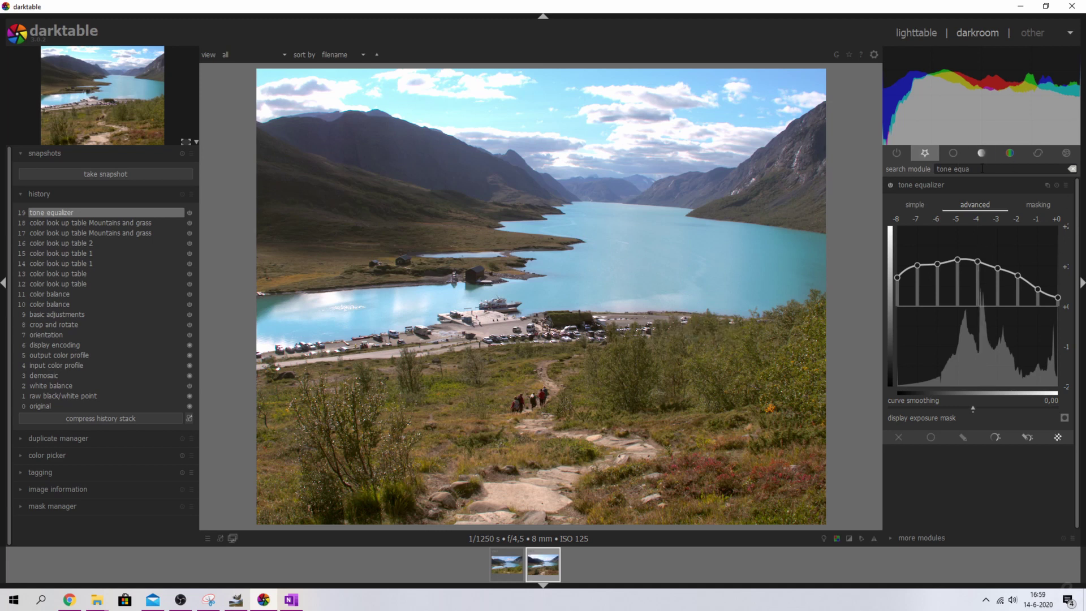
Search 'color' and create a second colour balance instance.
drag(982, 169, 859, 168)
text(color)
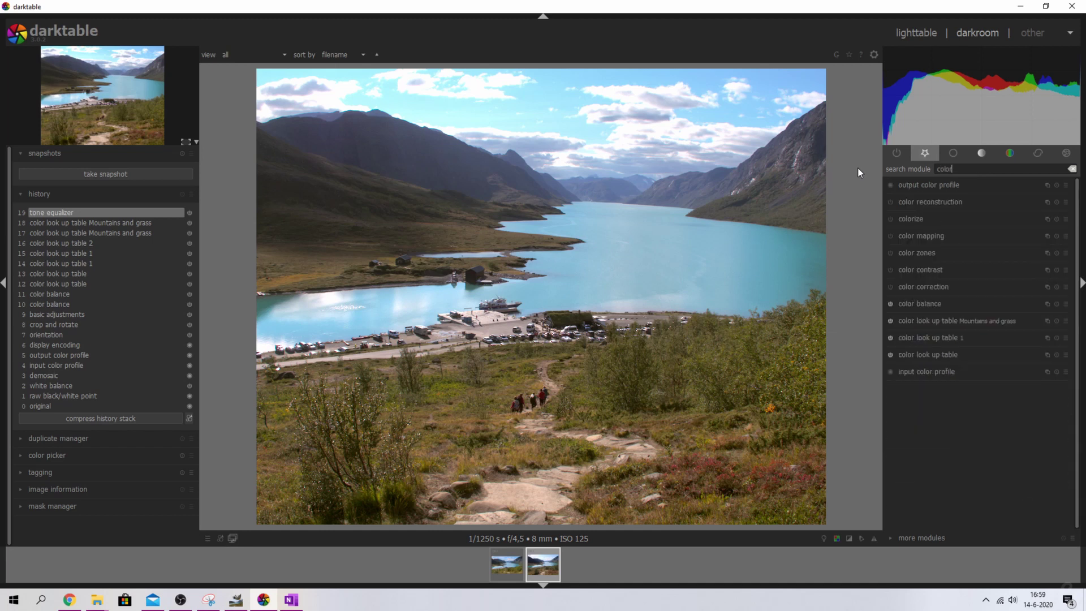
click(933, 304)
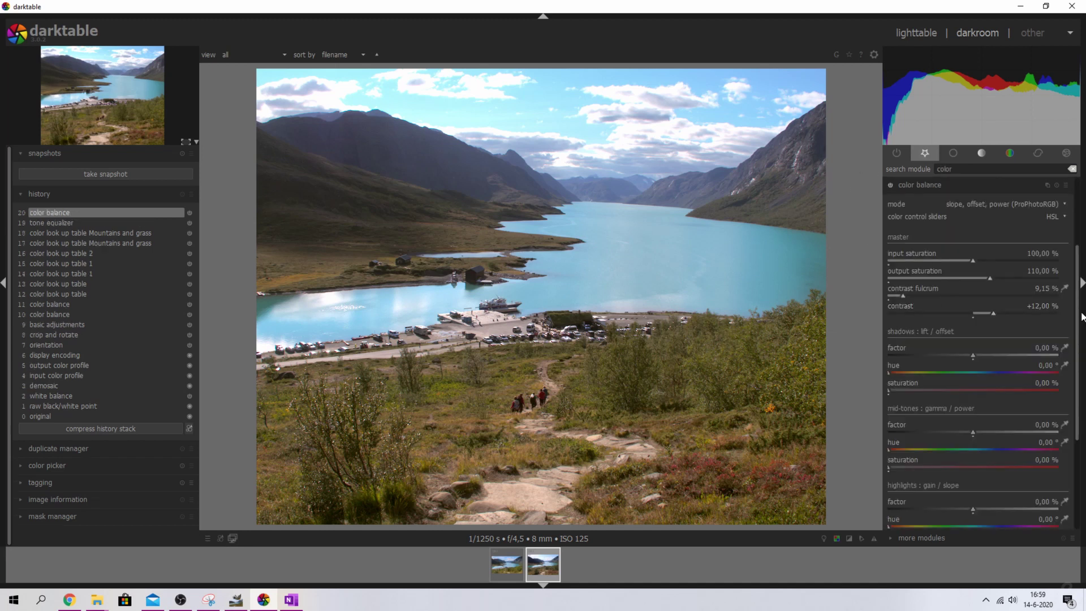
scroll(1057, 272, up, 4)
click(1048, 304)
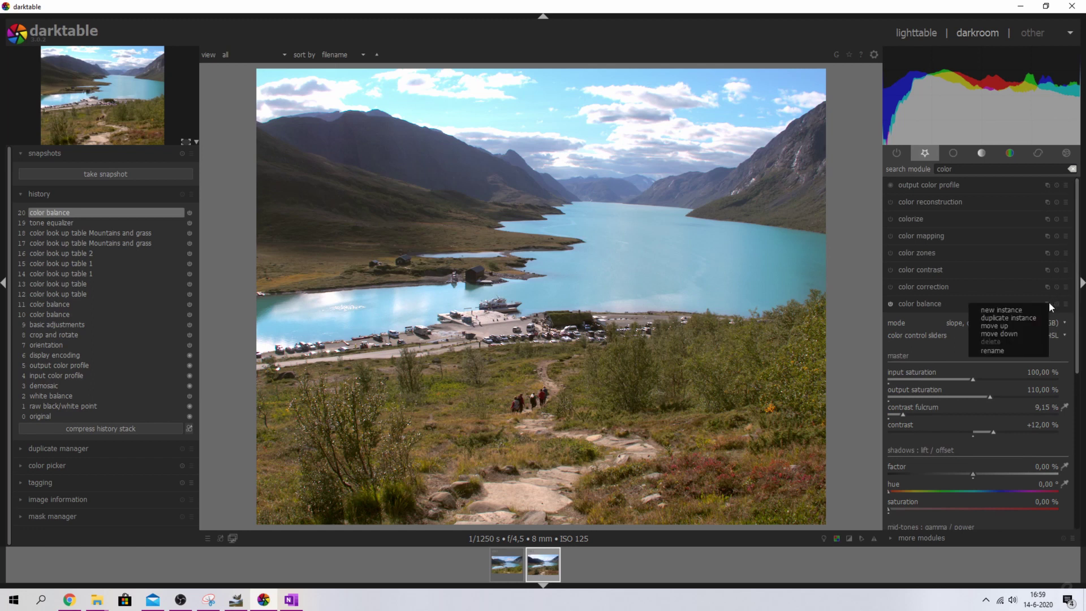
click(1004, 309)
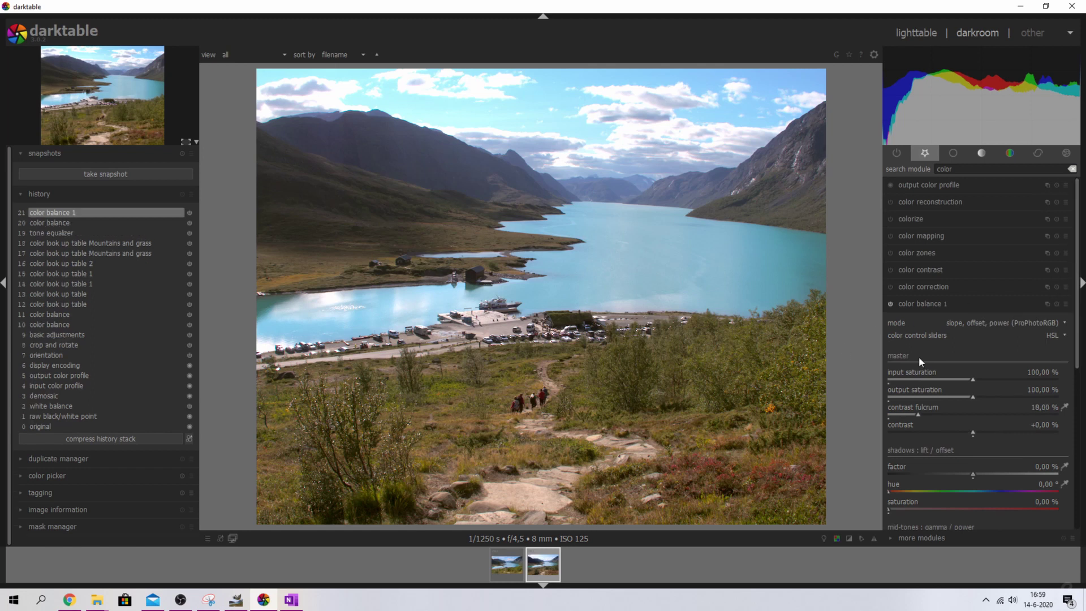
Enable a drawn mask and brush-paint it over the foreground hillside, shore and mountains.
scroll(938, 407, down, 8)
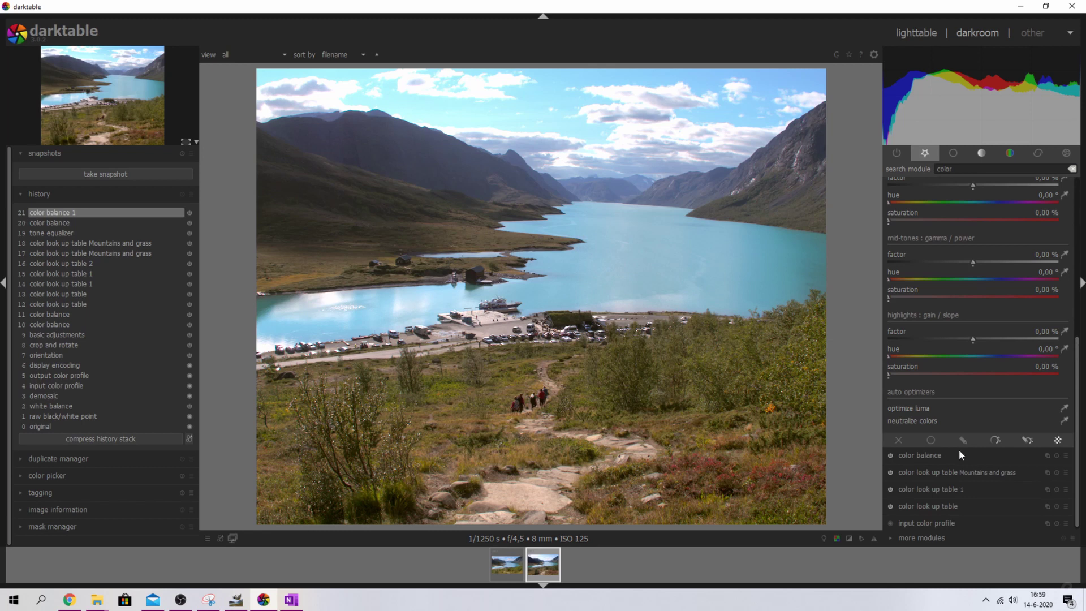
click(962, 439)
drag(1081, 418, 1079, 515)
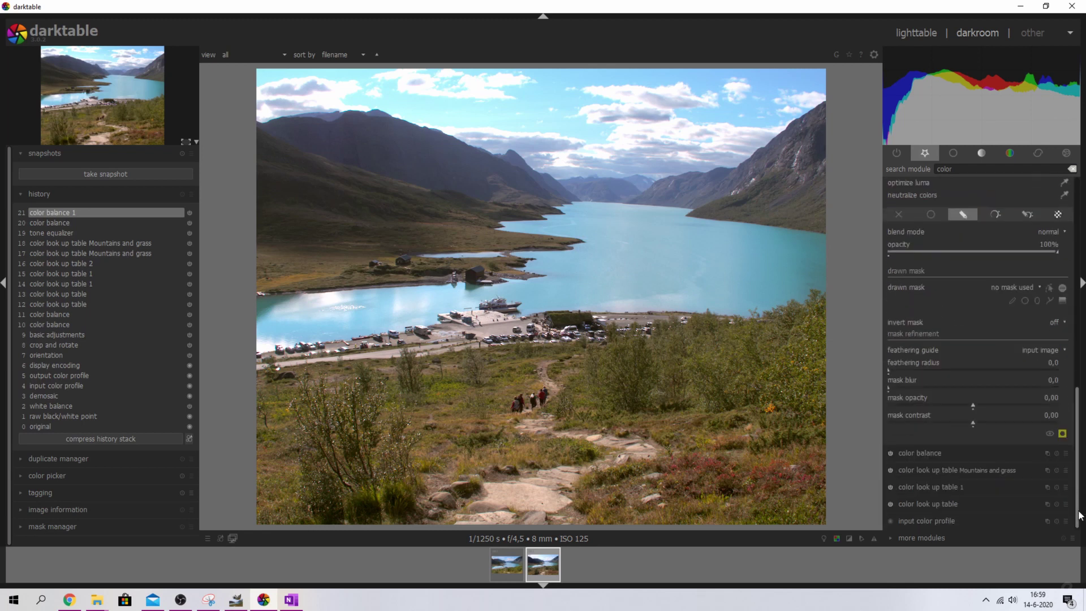
click(1012, 300)
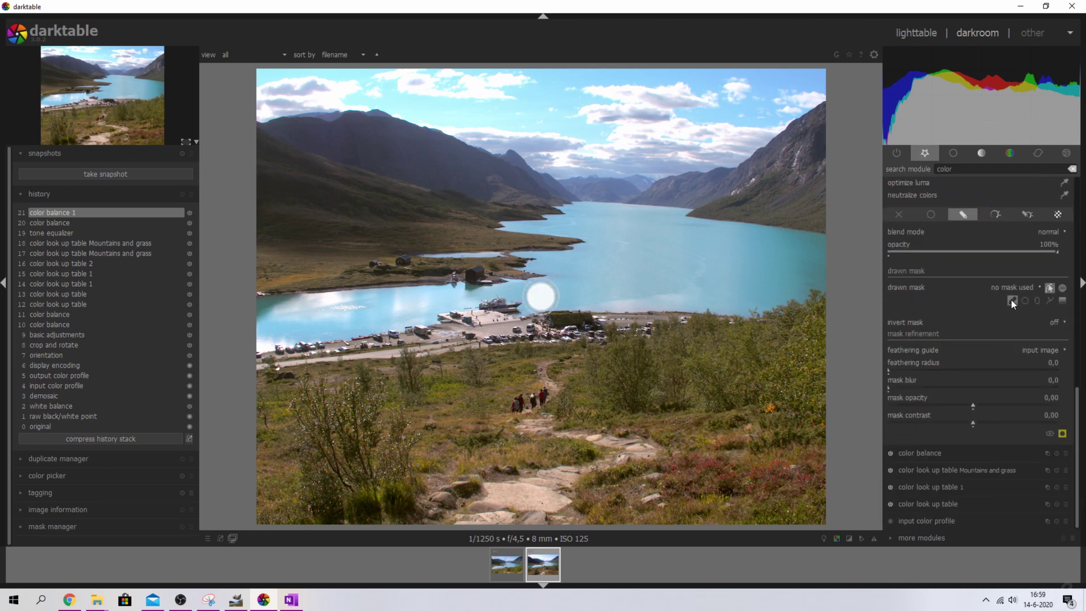
scroll(795, 349, down, 6)
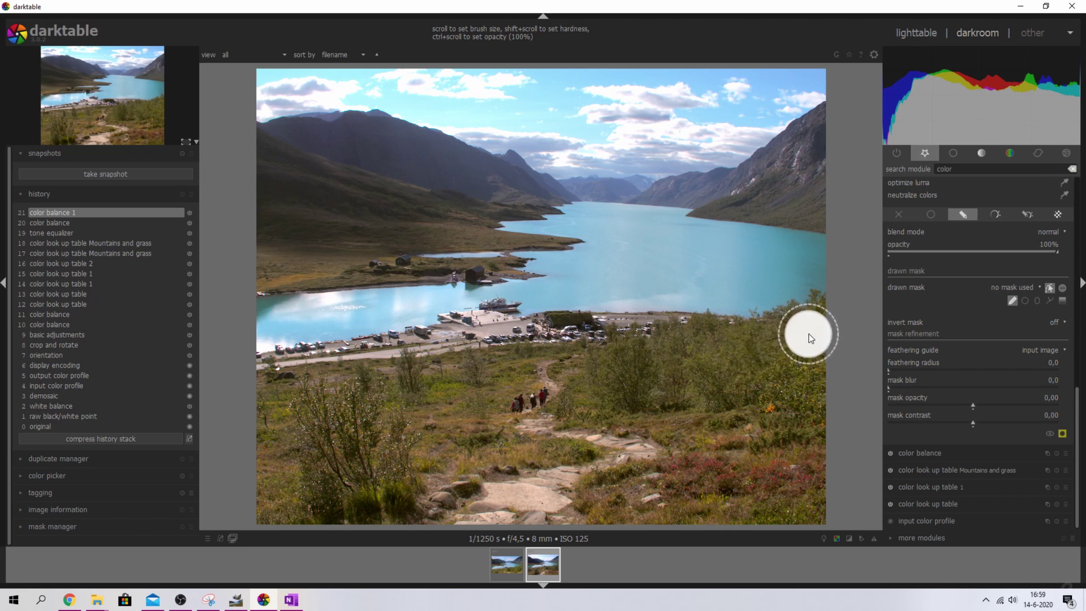
mouse_move(813, 322)
mouse_down()
mouse_move(701, 337)
mouse_move(481, 337)
mouse_move(349, 353)
mouse_move(263, 384)
mouse_move(440, 360)
mouse_move(818, 356)
mouse_move(800, 382)
mouse_move(538, 369)
mouse_move(249, 413)
mouse_up()
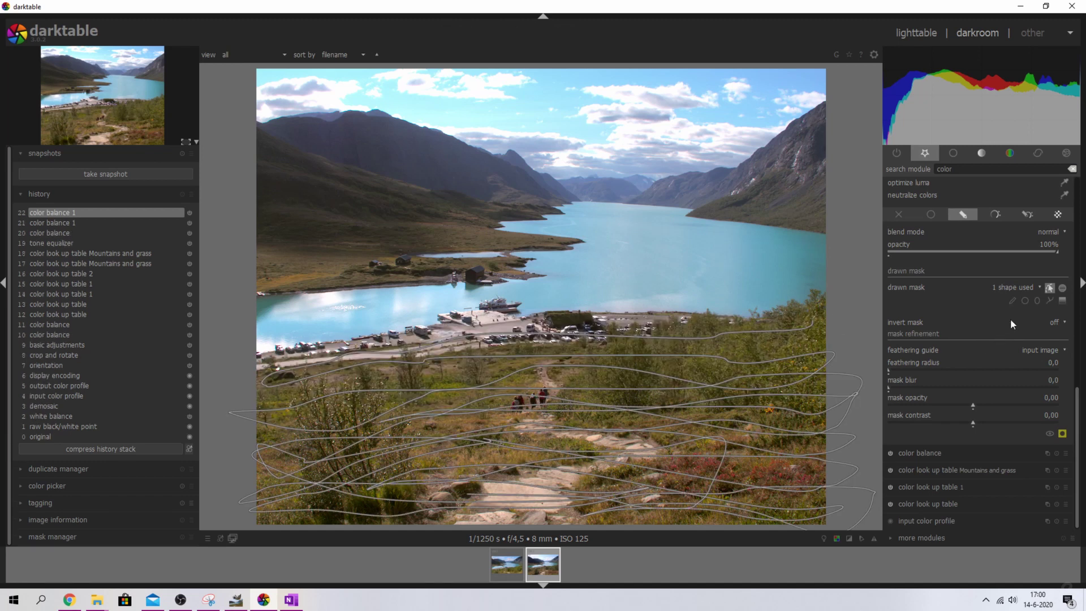
click(1012, 300)
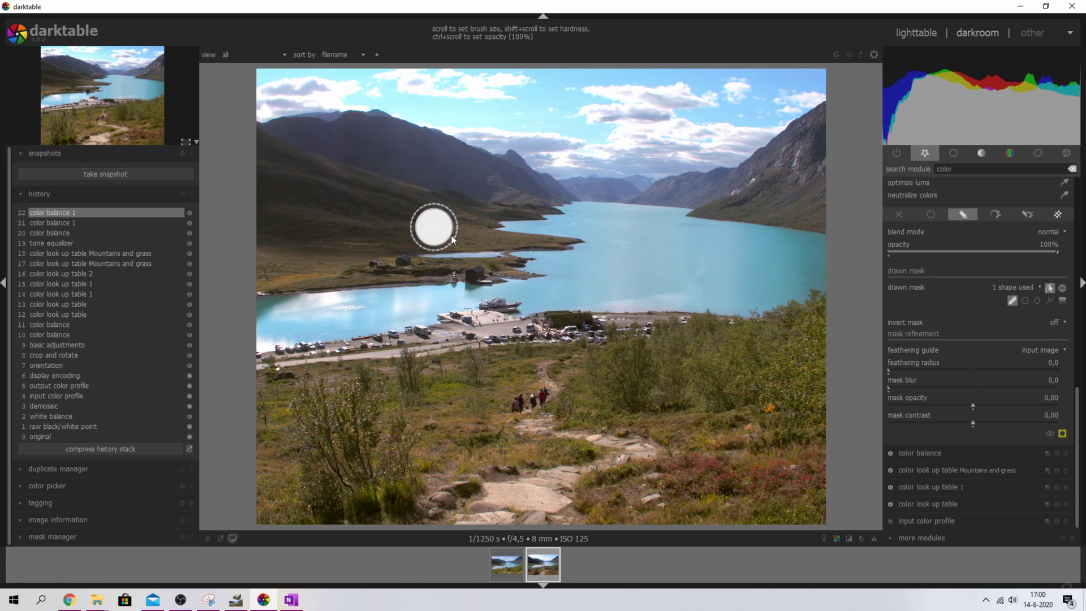
scroll(473, 238, down, 6)
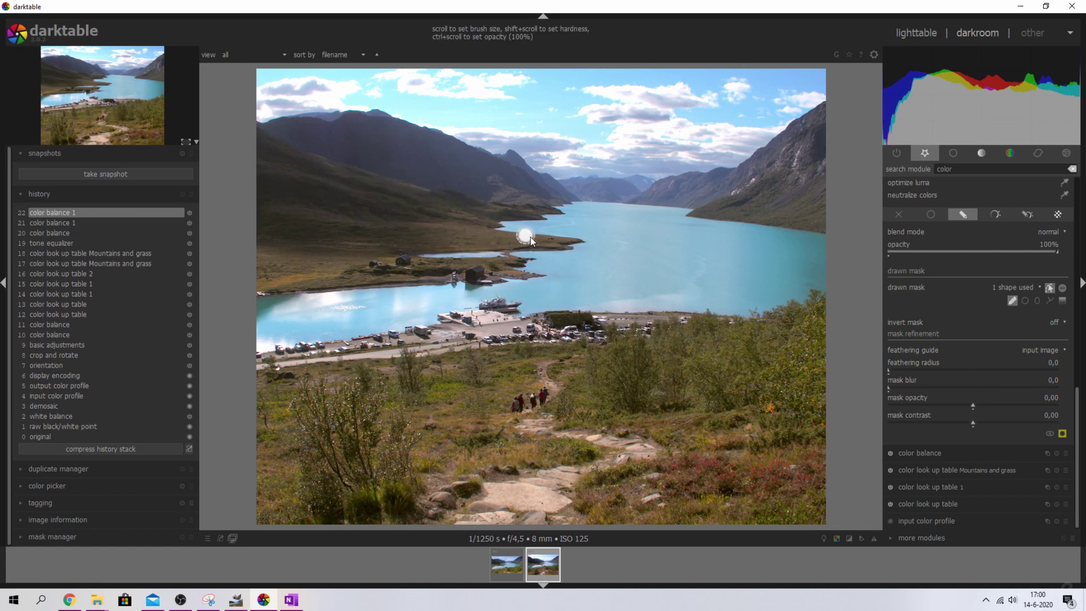
mouse_move(547, 244)
mouse_down()
mouse_move(563, 244)
mouse_move(460, 244)
mouse_up()
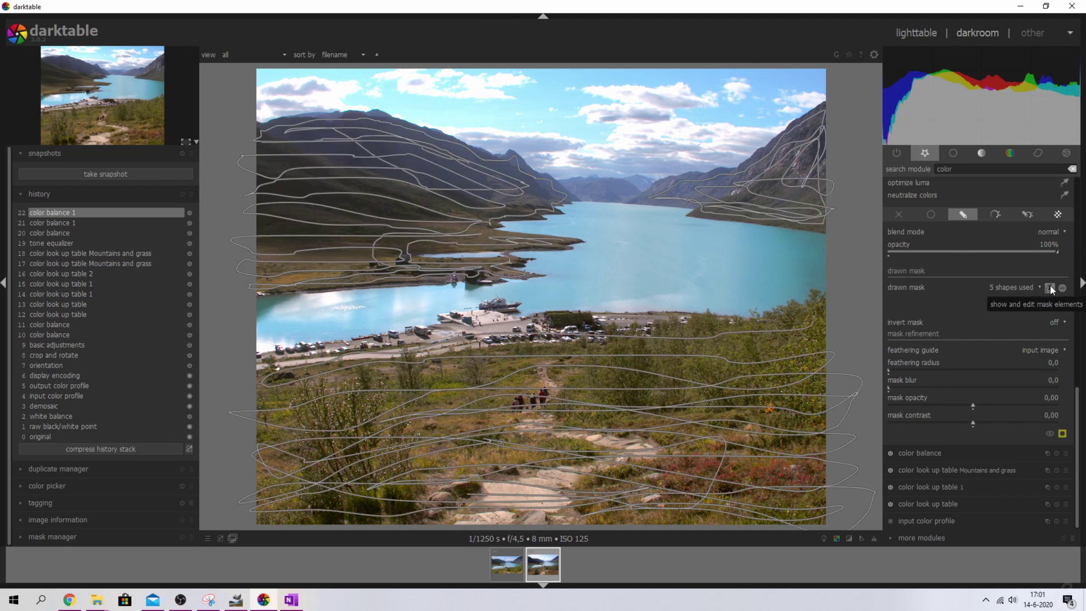
click(1050, 287)
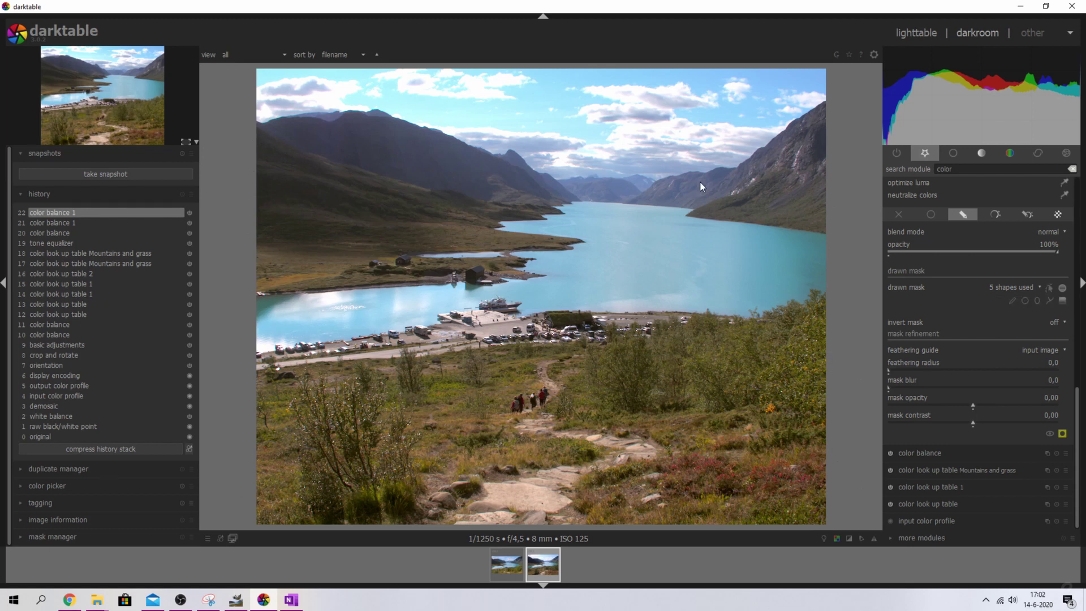
Pick the contrast fulcrum from the image (18,76 %) and raise masked contrast to about +12 %.
scroll(1040, 358, up, 8)
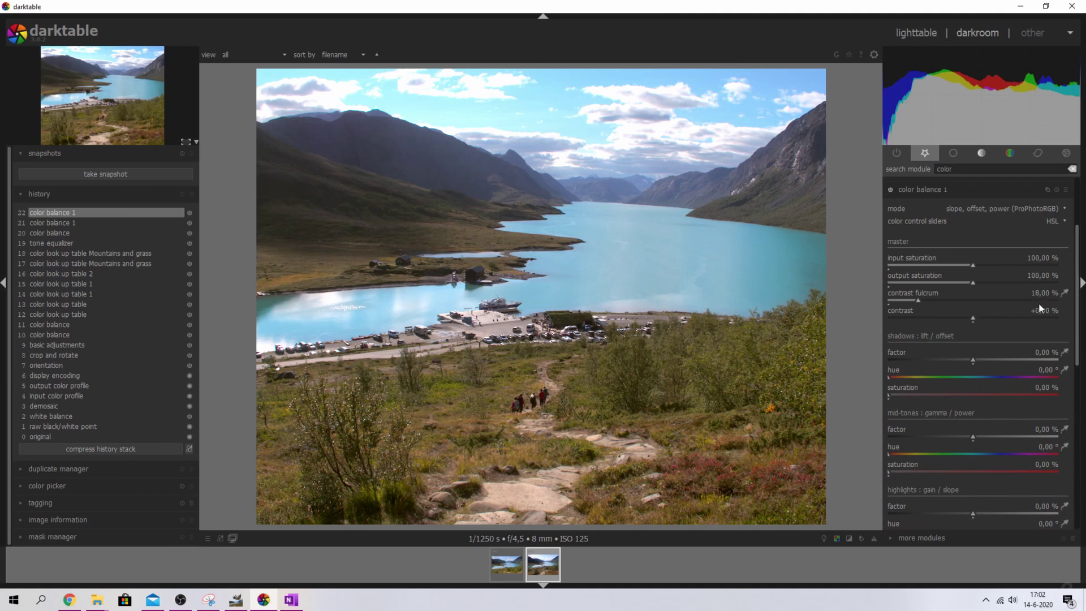
click(1065, 293)
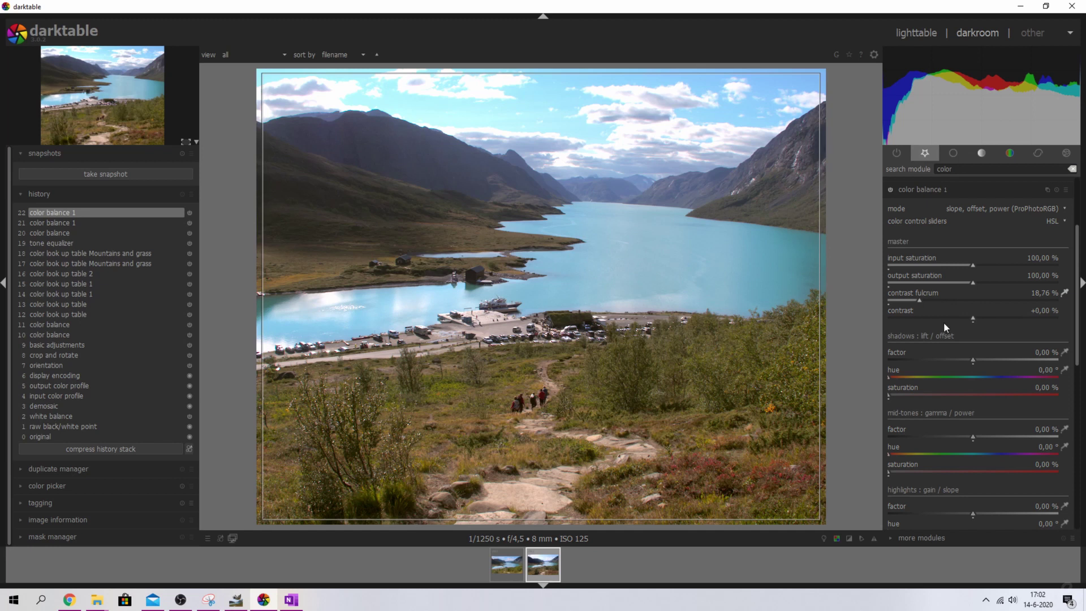
drag(973, 316, 1004, 323)
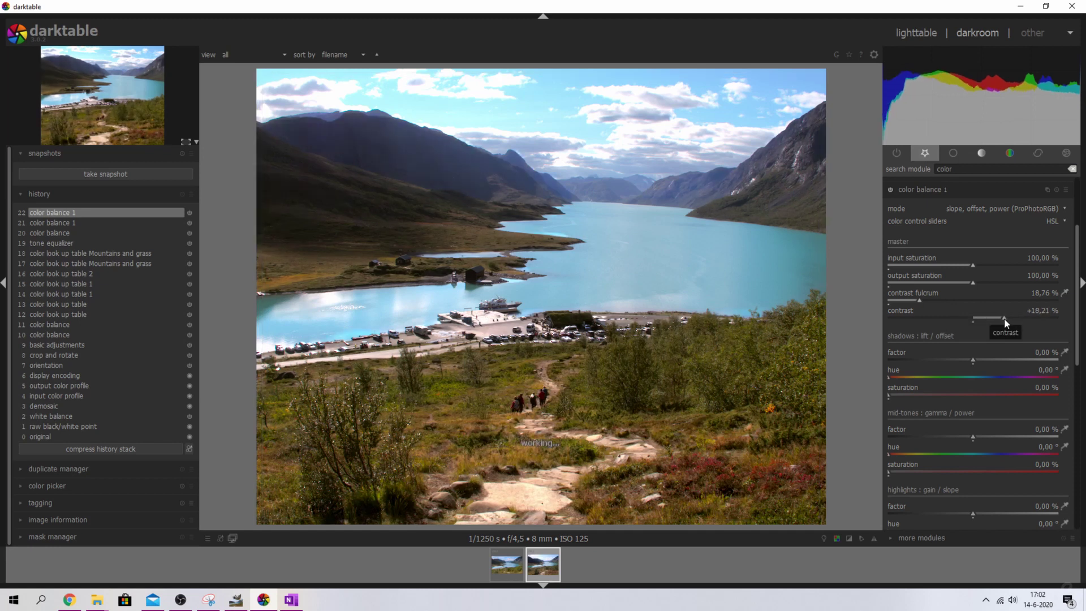
scroll(1003, 317, down, 3)
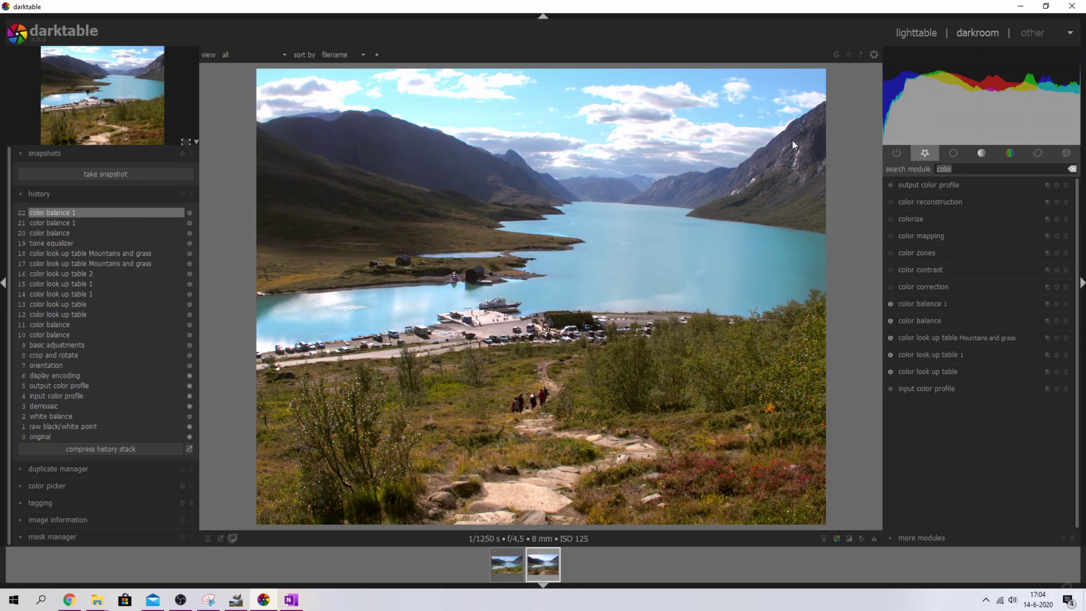
Search 'denoise', enable profiled denoise and expand its settings, briefly checking the photo's metadata.
text(denoise)
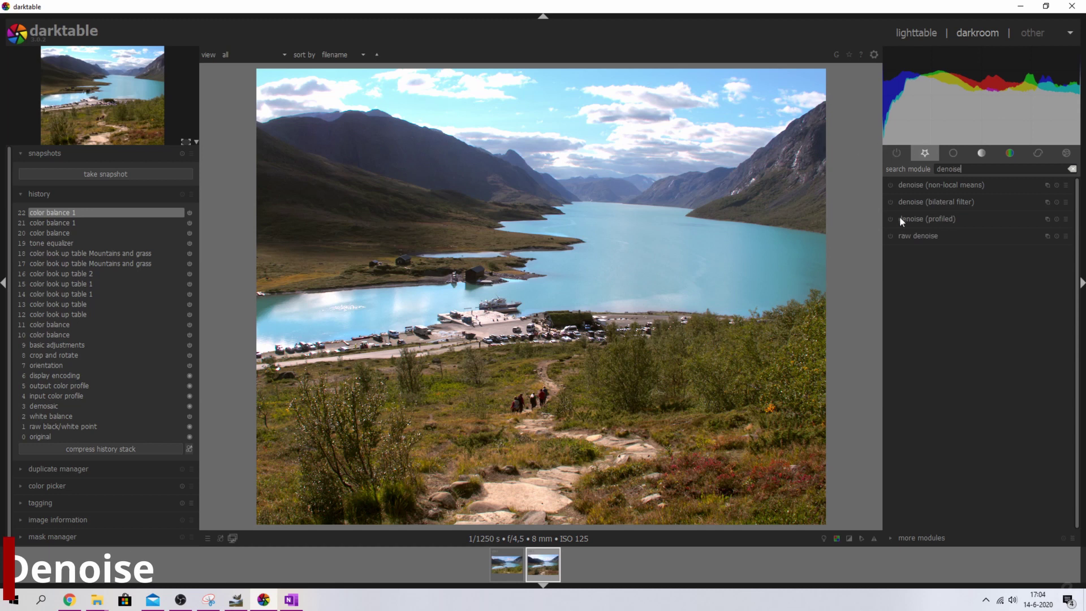
click(889, 217)
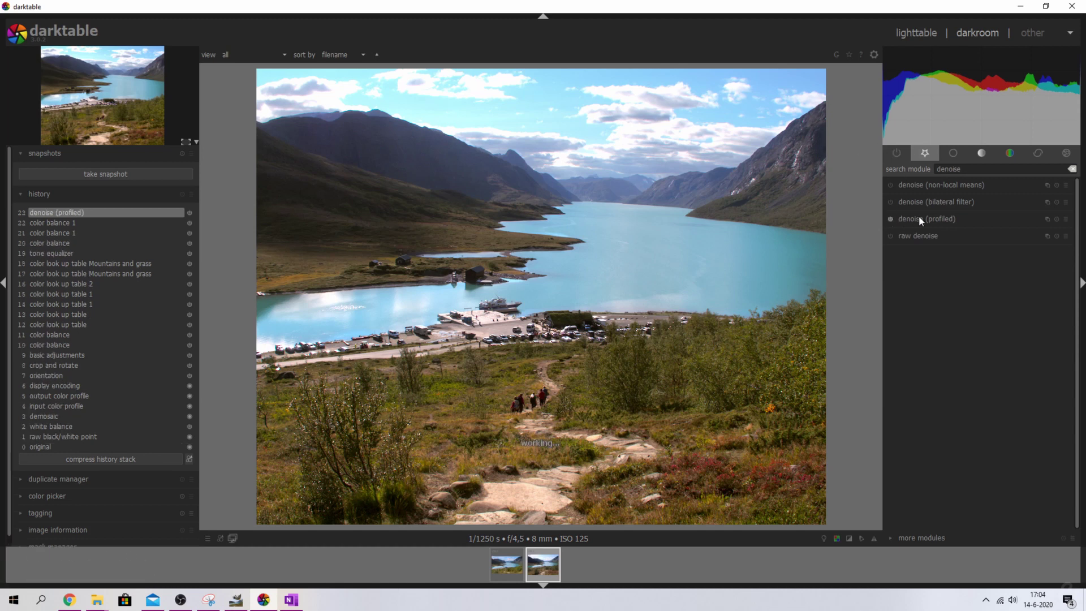
click(968, 220)
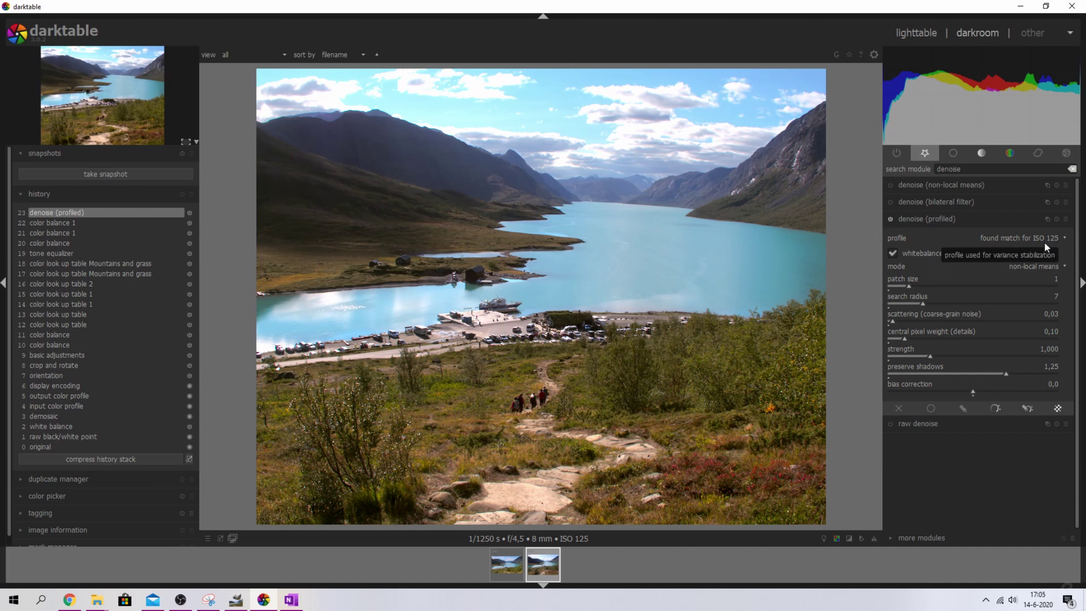
click(23, 194)
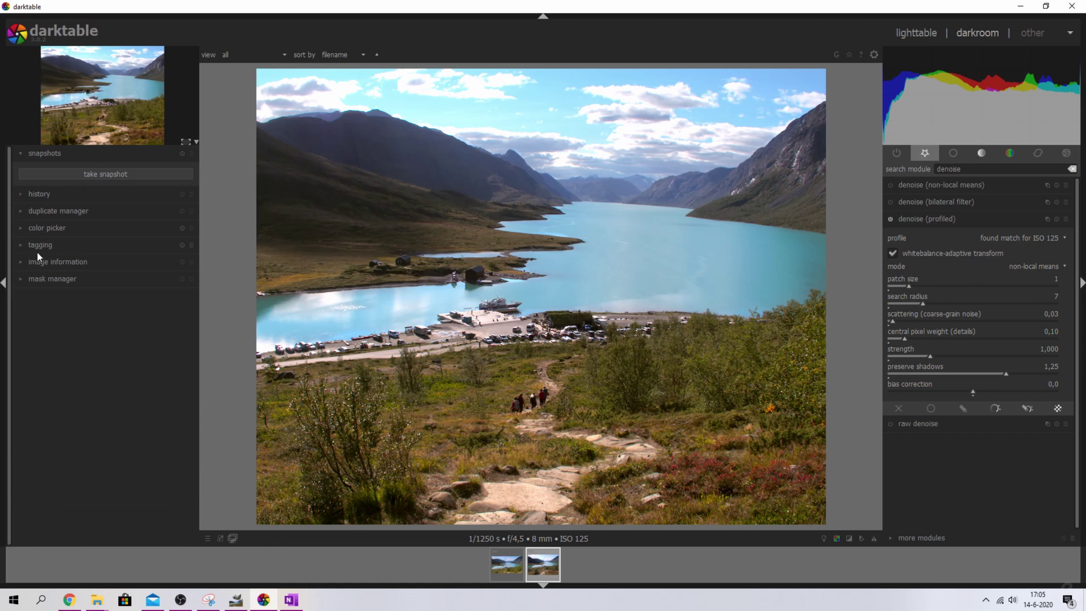
click(22, 260)
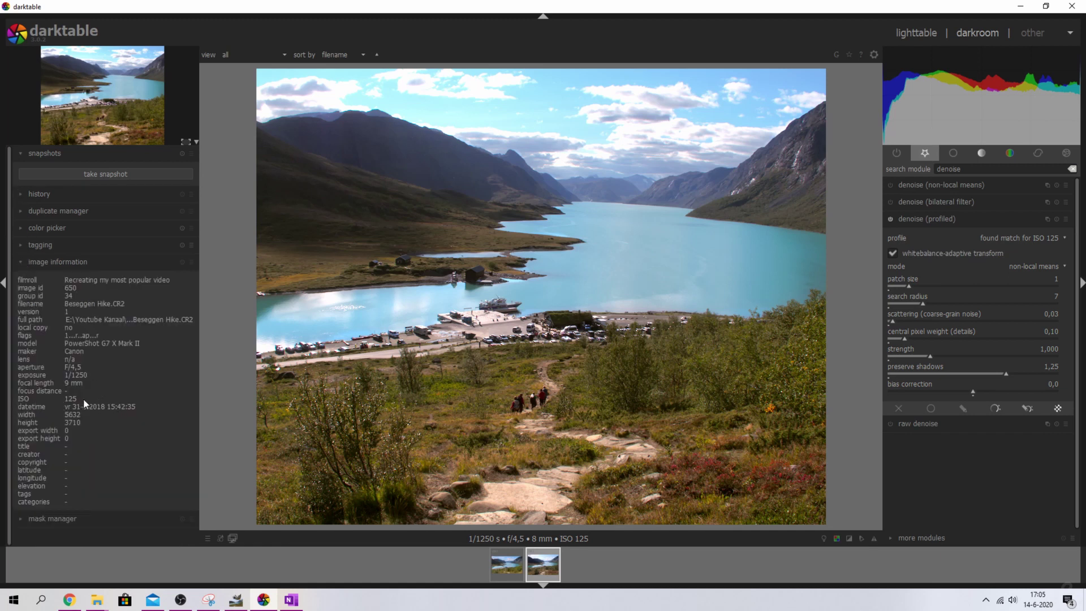
click(46, 262)
click(20, 194)
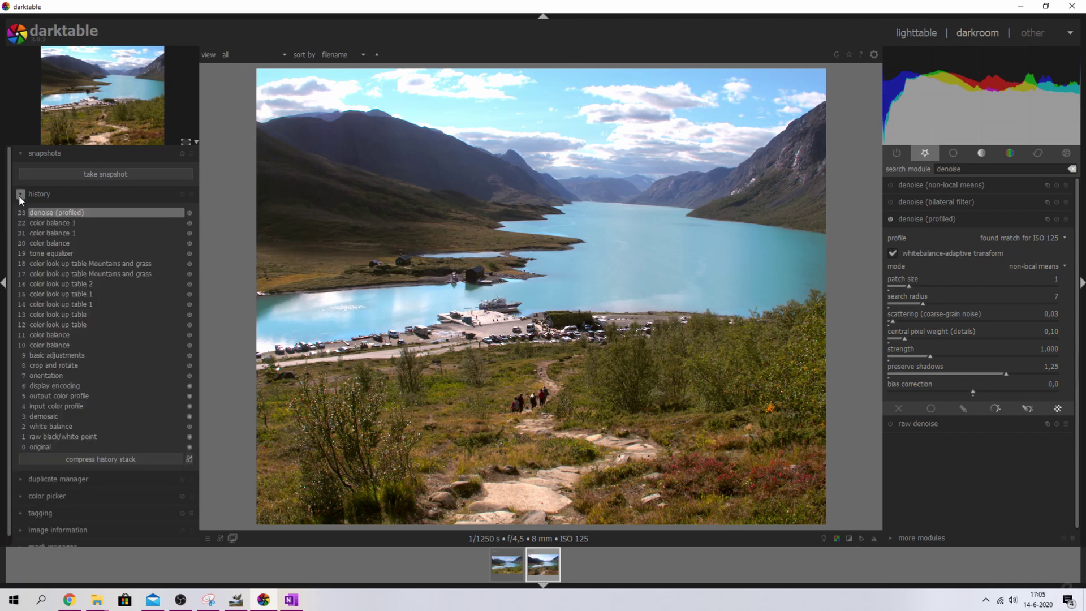
Compare the sky at 100% with denoise off and on, keep it on, and search 'sharpe'.
middle_click(560, 96)
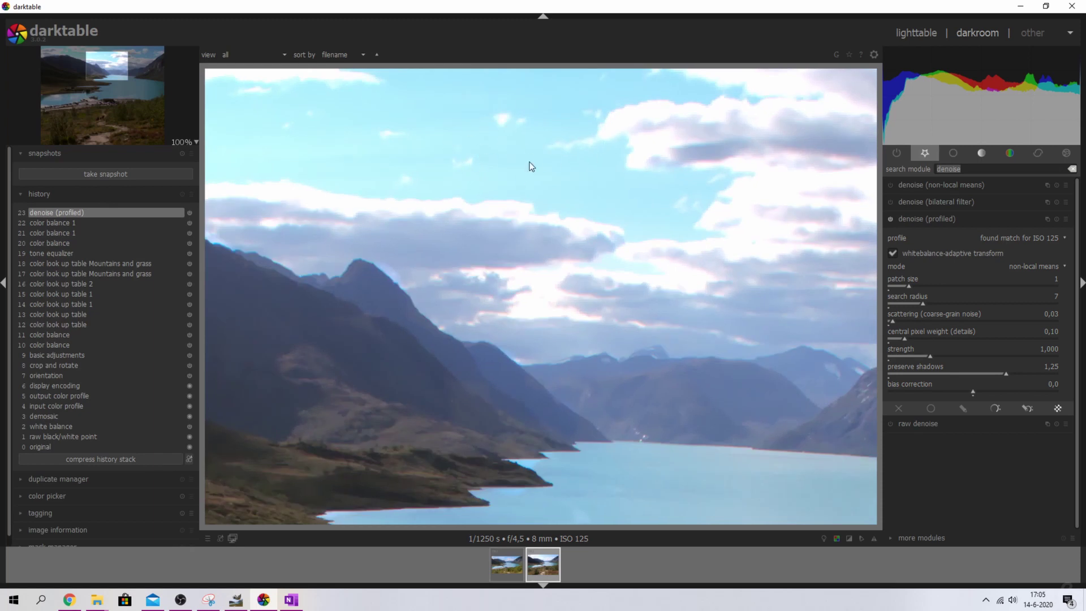
click(892, 218)
click(889, 219)
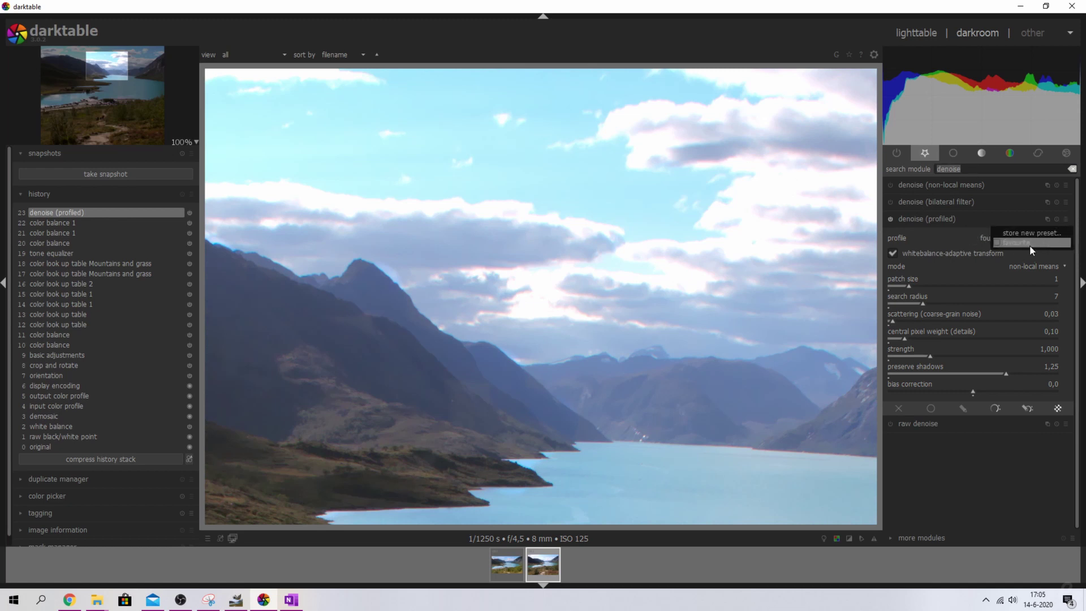
text(sharpen)
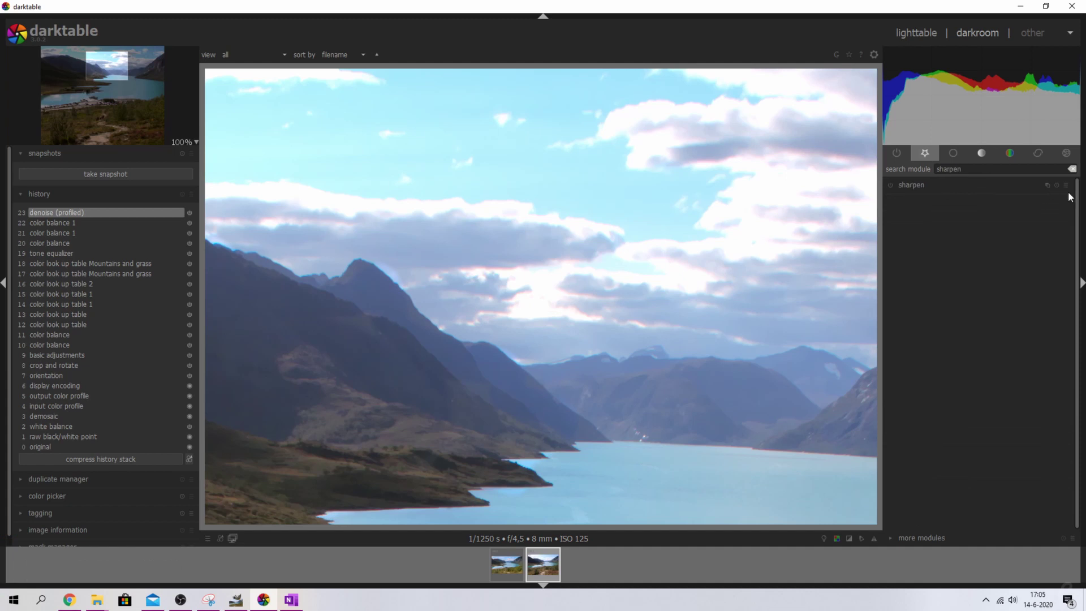
Enable the sharpen module and chromatic aberrations correction.
click(889, 185)
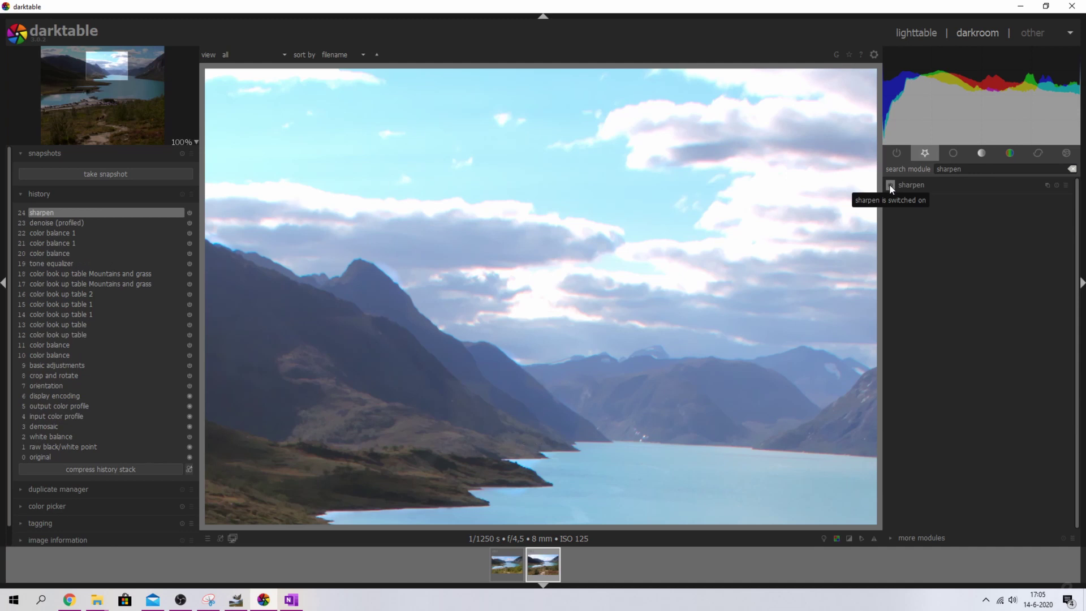
double_click(947, 169)
text(chroma)
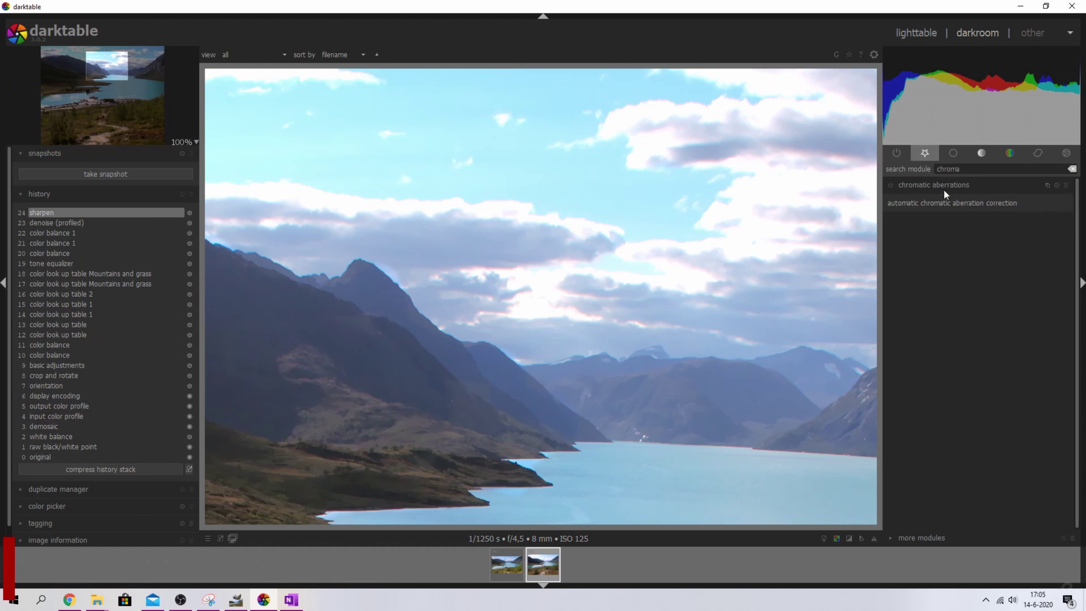
click(891, 184)
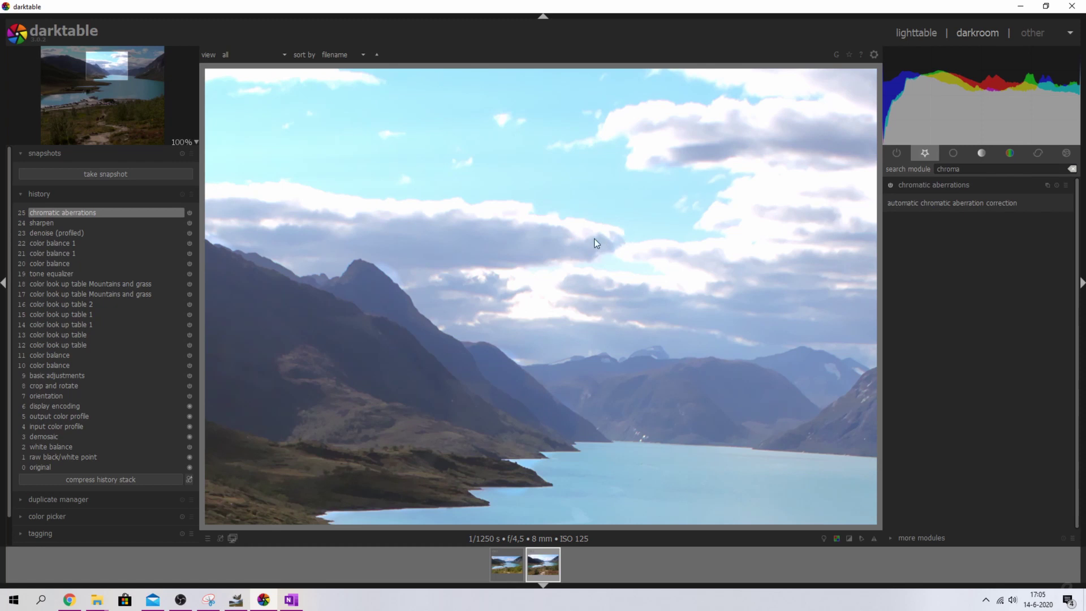
Search 'lens c' and enable lens correction on the photo.
scroll(527, 339, down, 3)
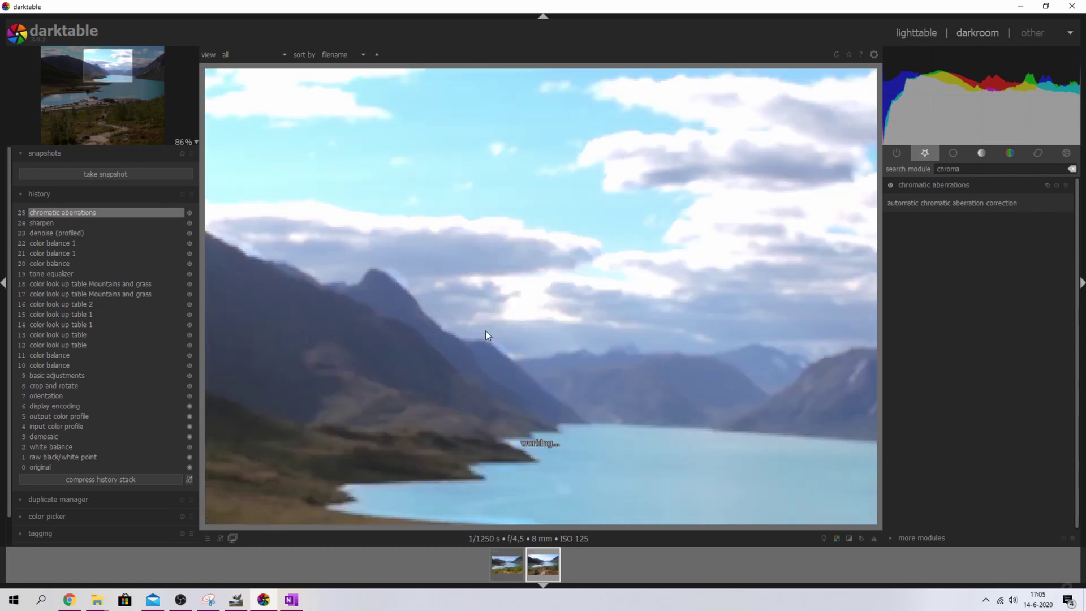
double_click(975, 172)
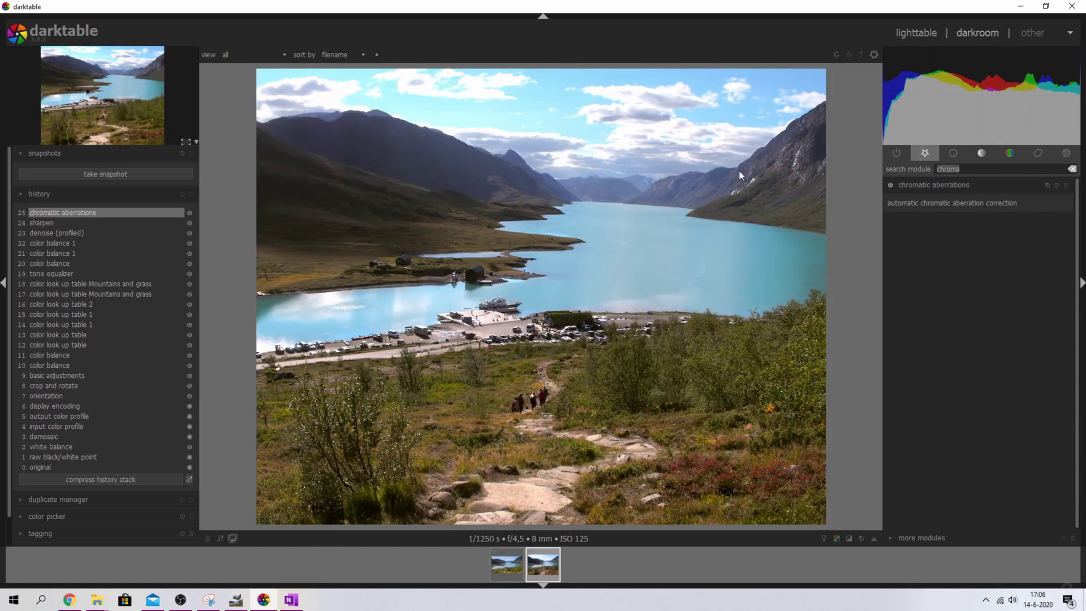
text(lens correc)
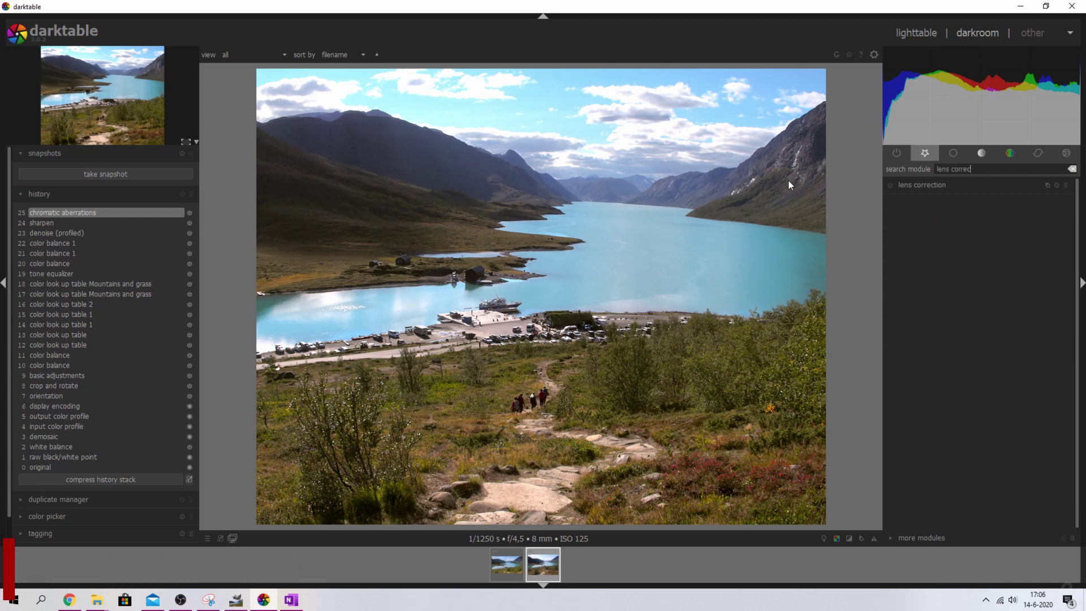
click(887, 184)
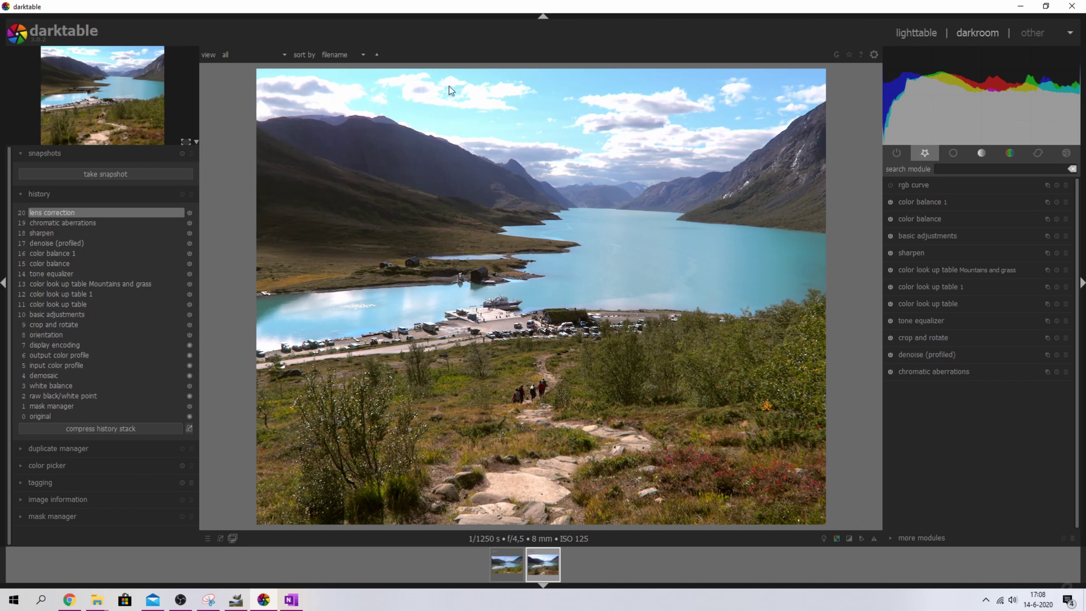
In basic adjustments, raise highlight compression to about 81 and set exposure to 0,16 EV.
click(932, 235)
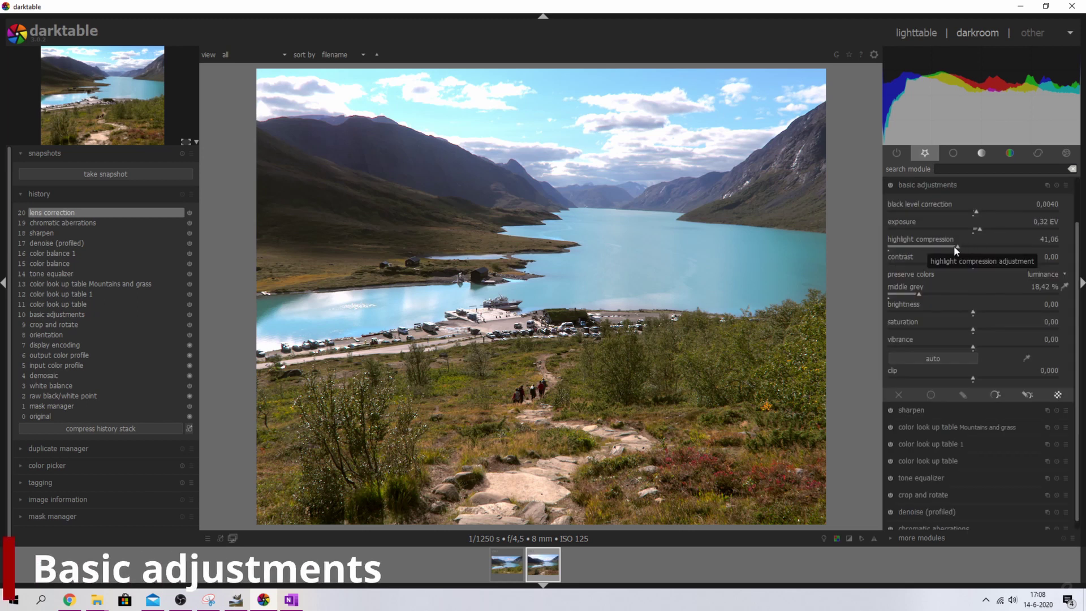
drag(955, 248, 991, 249)
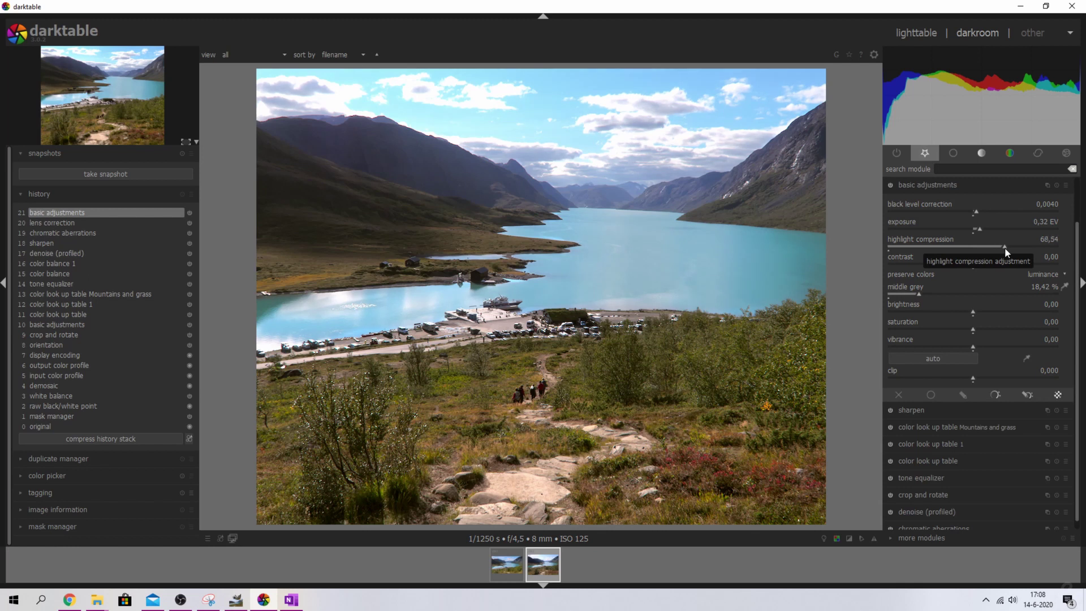
drag(992, 250, 1027, 246)
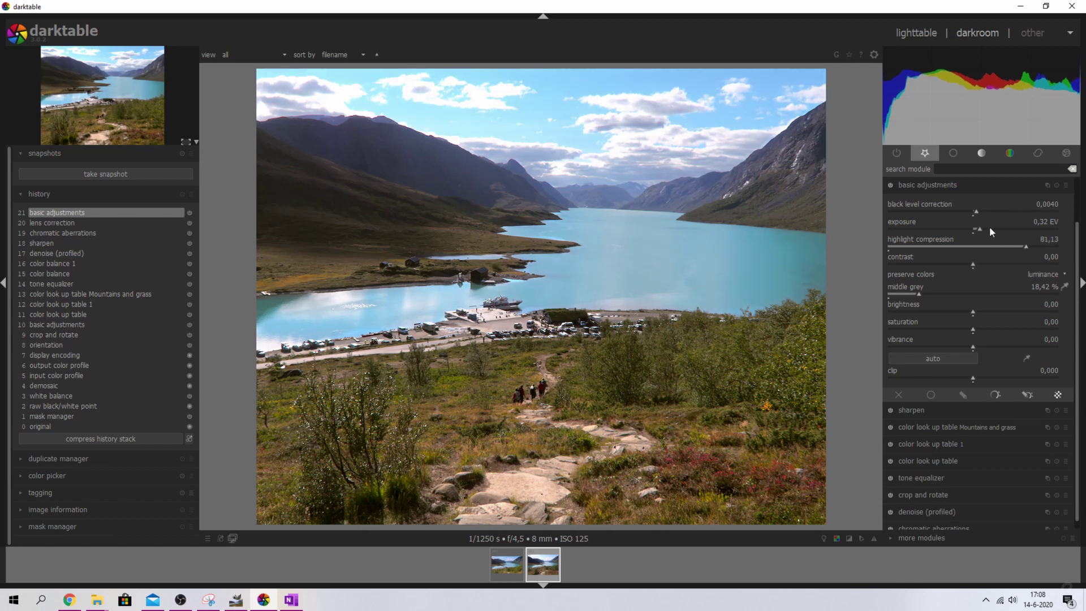
scroll(1039, 225, down, 3)
scroll(1039, 225, down, 1)
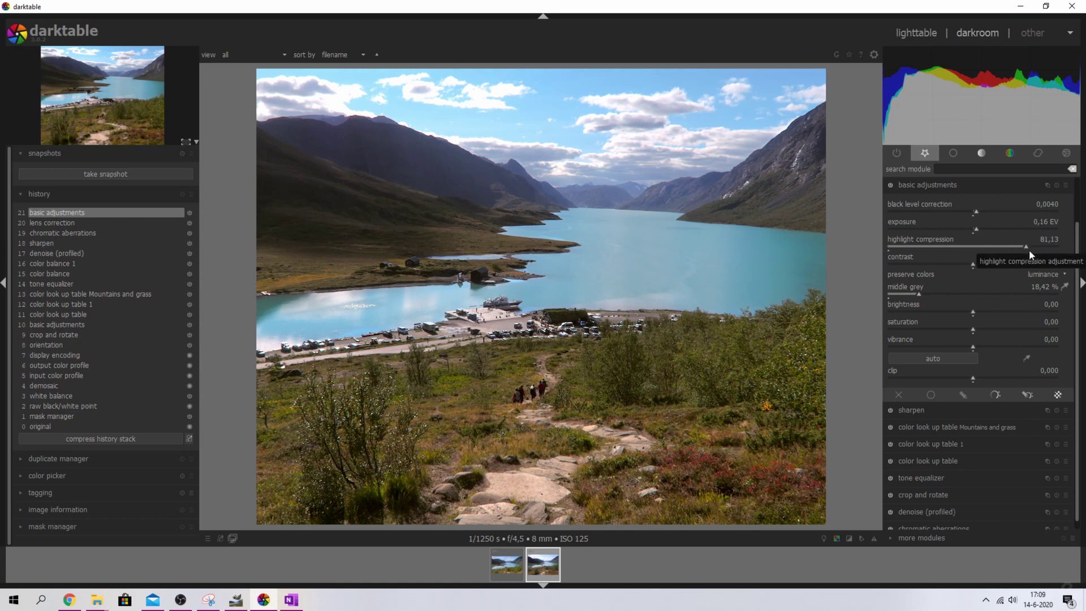
click(927, 185)
Raise colour balance output saturation to about 121 % and collapse the module.
click(937, 215)
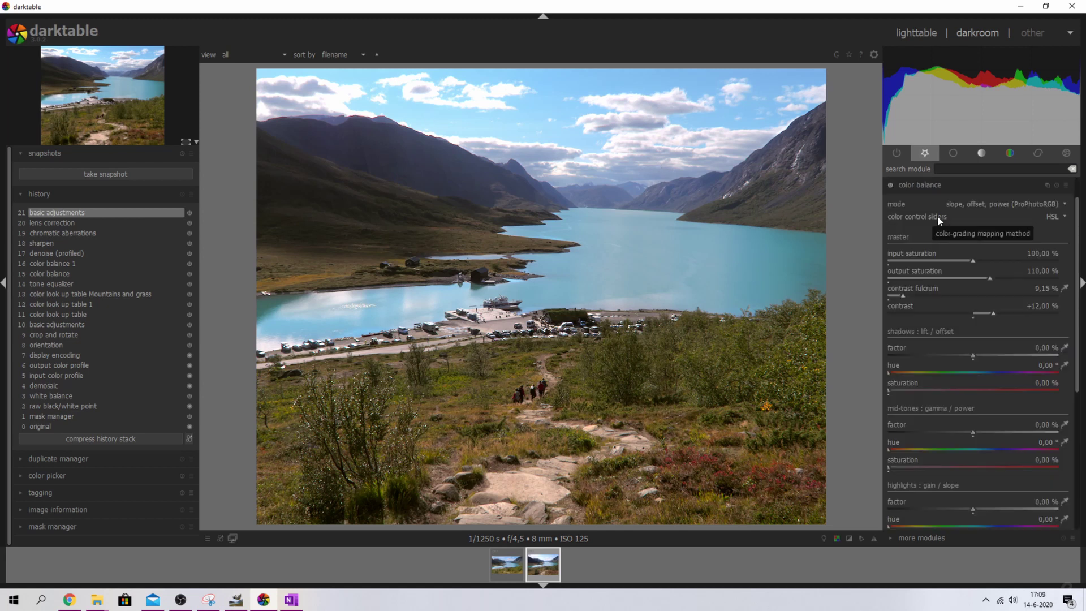
click(998, 278)
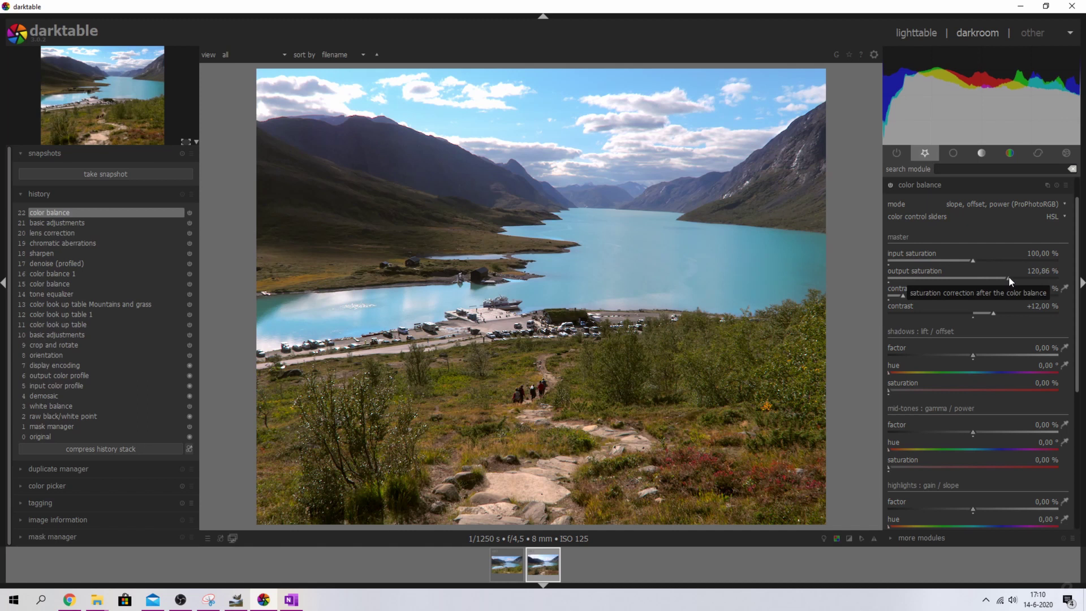
key(ctrl+shift+c)
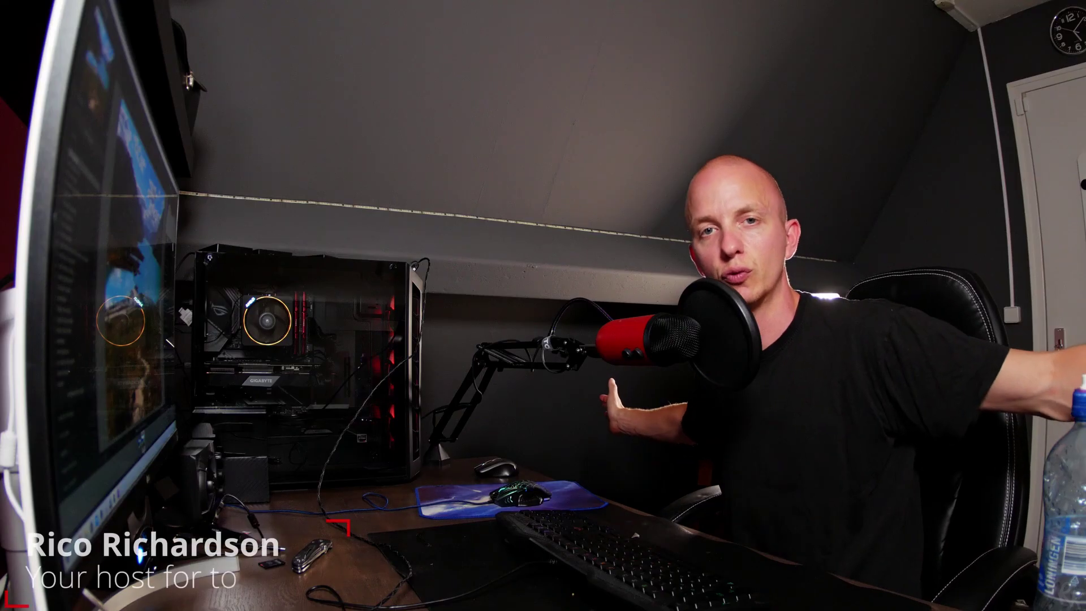